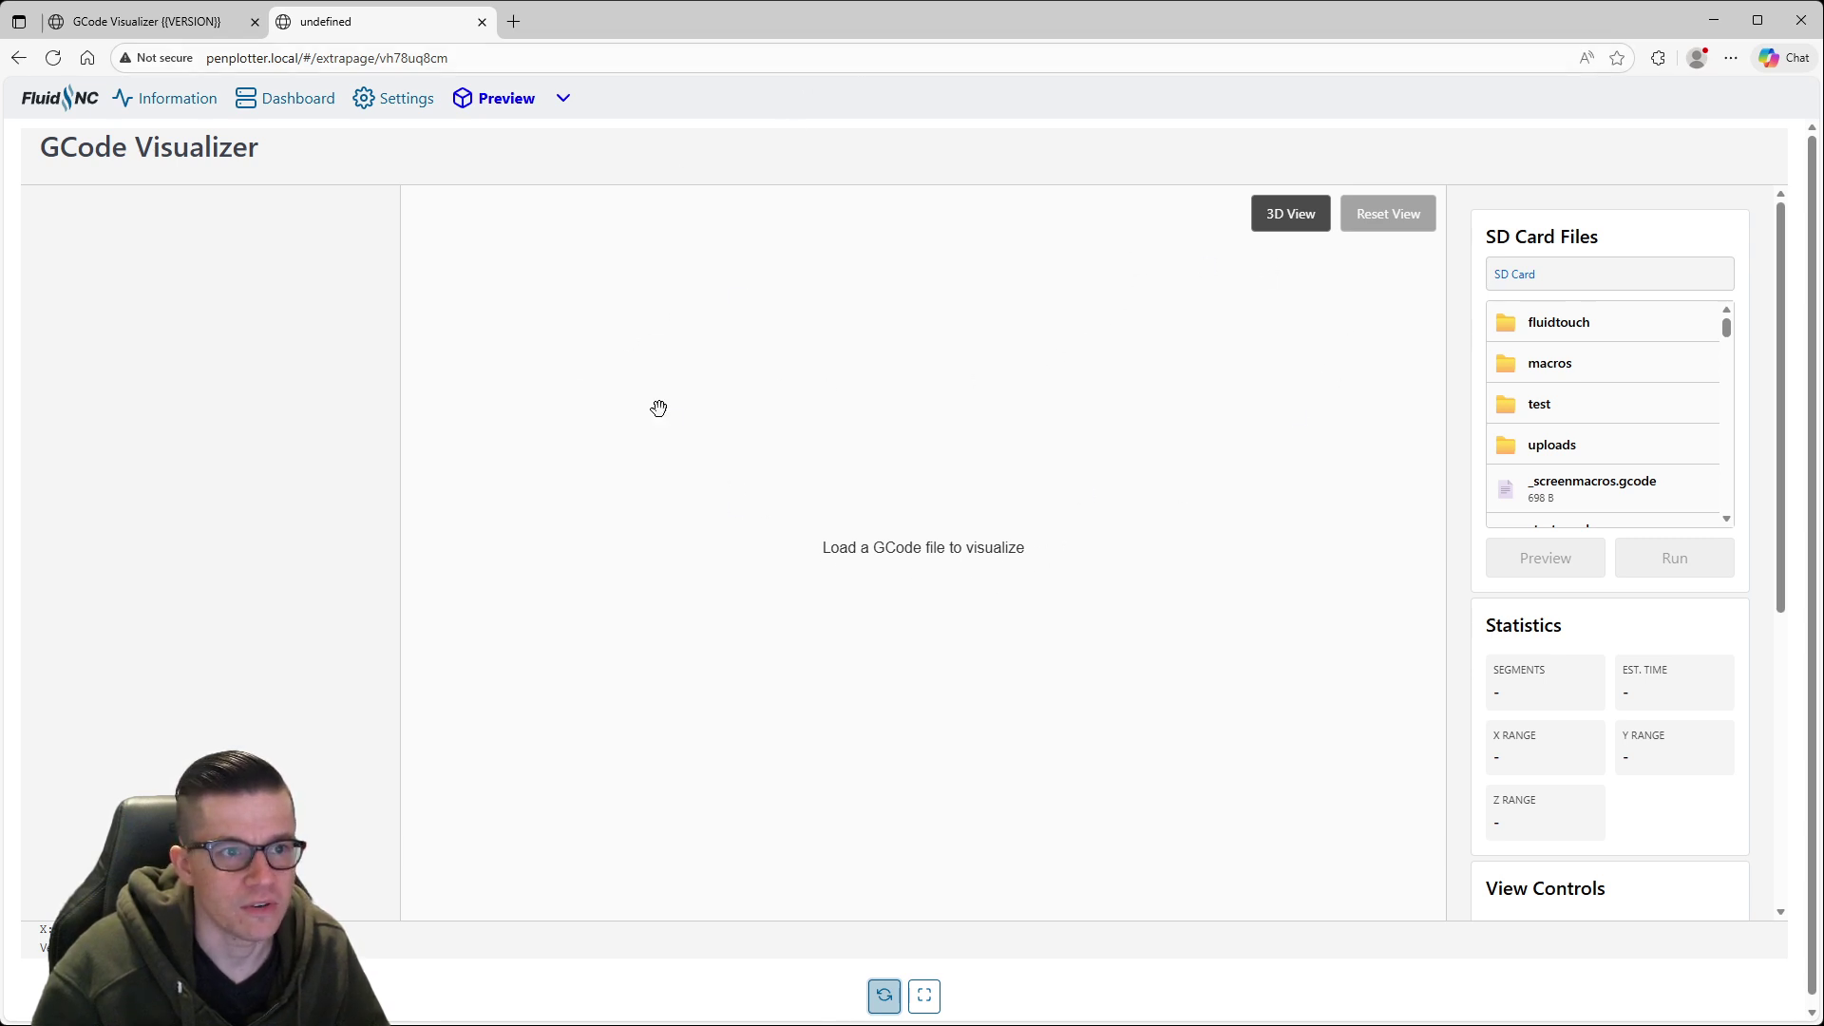
Step: View the FluidNC dashboard and return to the Preview page
left_click(287, 98)
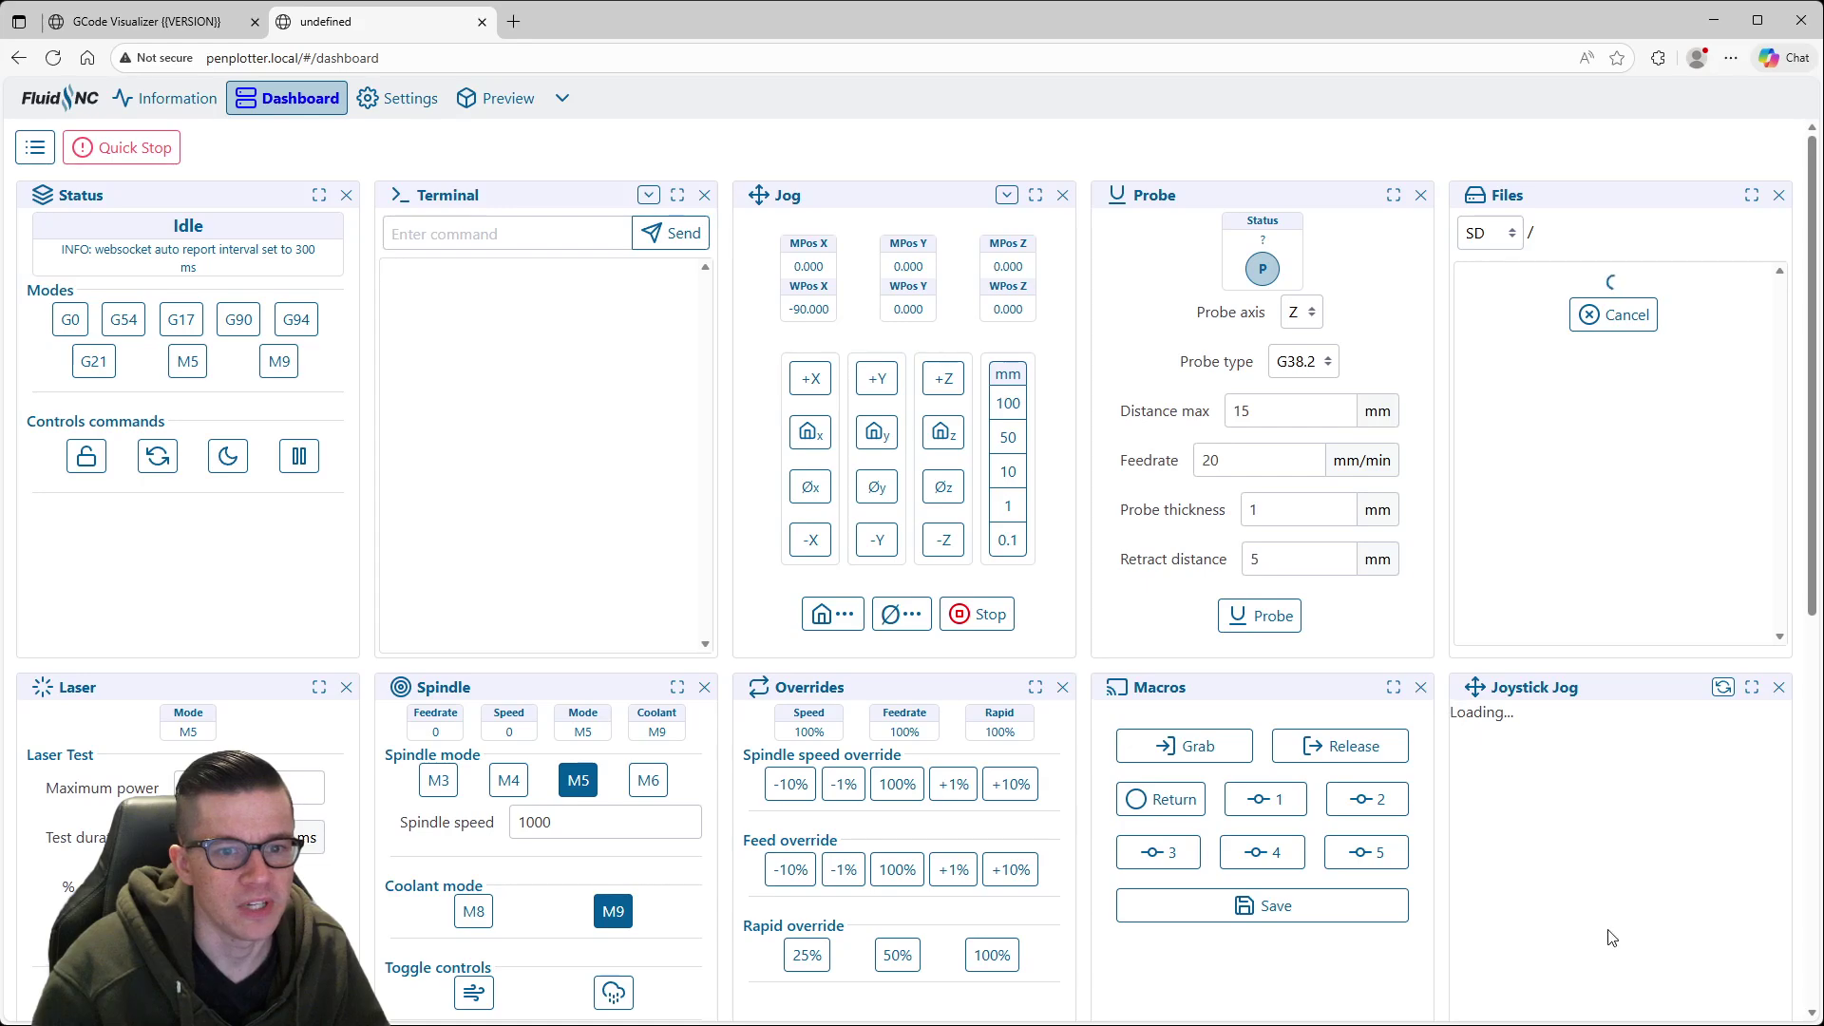
left_click(493, 98)
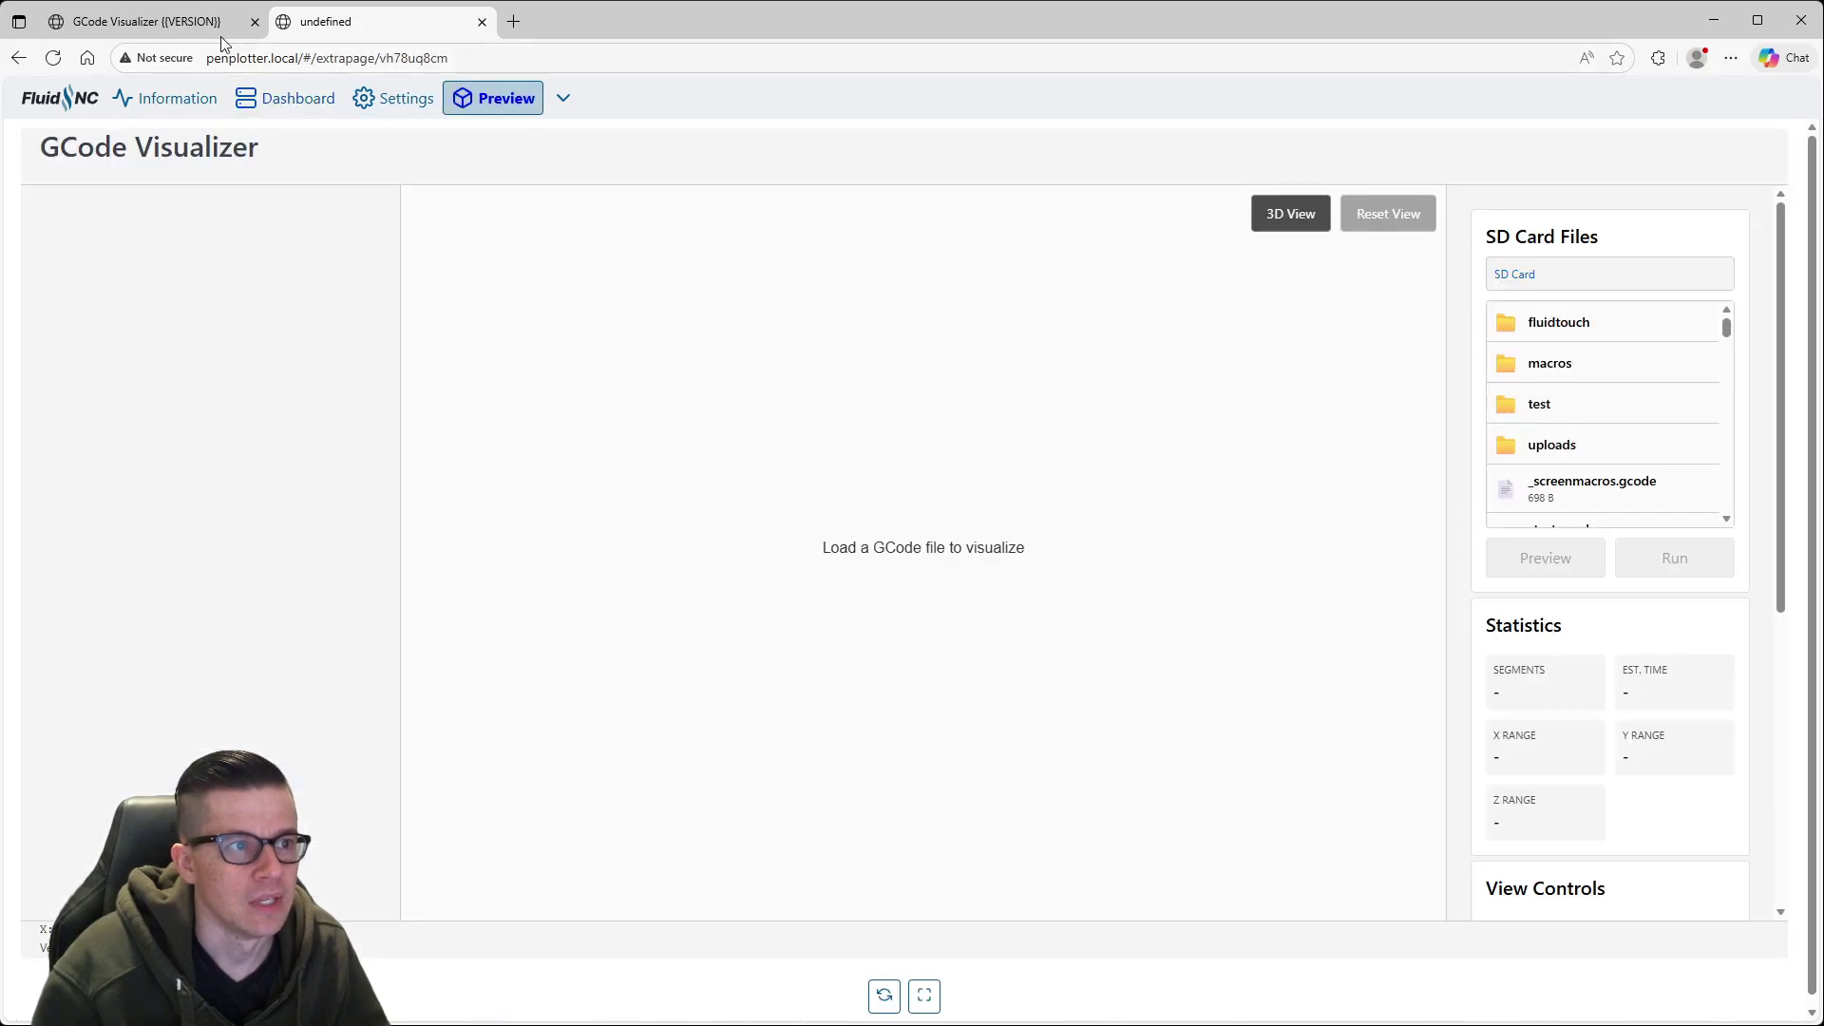
Step: Load the unicorn G-code file in the standalone GCode Visualizer and examine its code listing and 2D toolpath
left_click(183, 23)
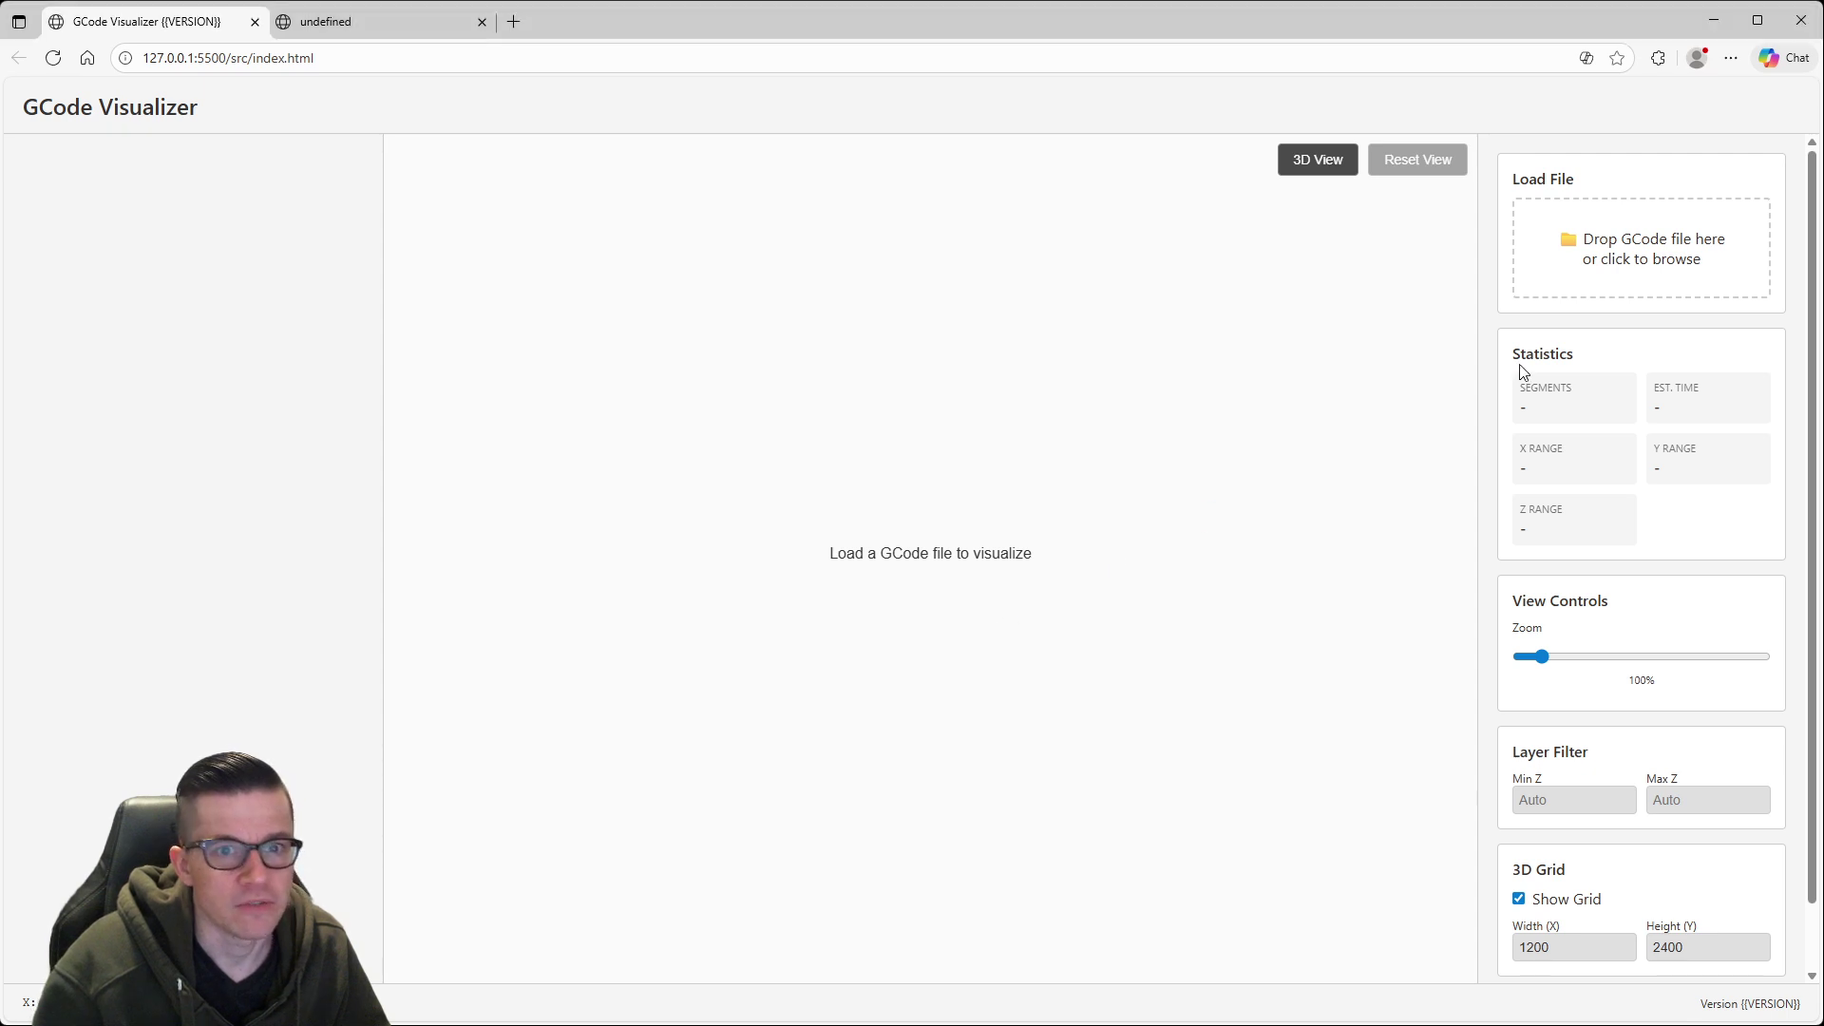
left_click(1651, 291)
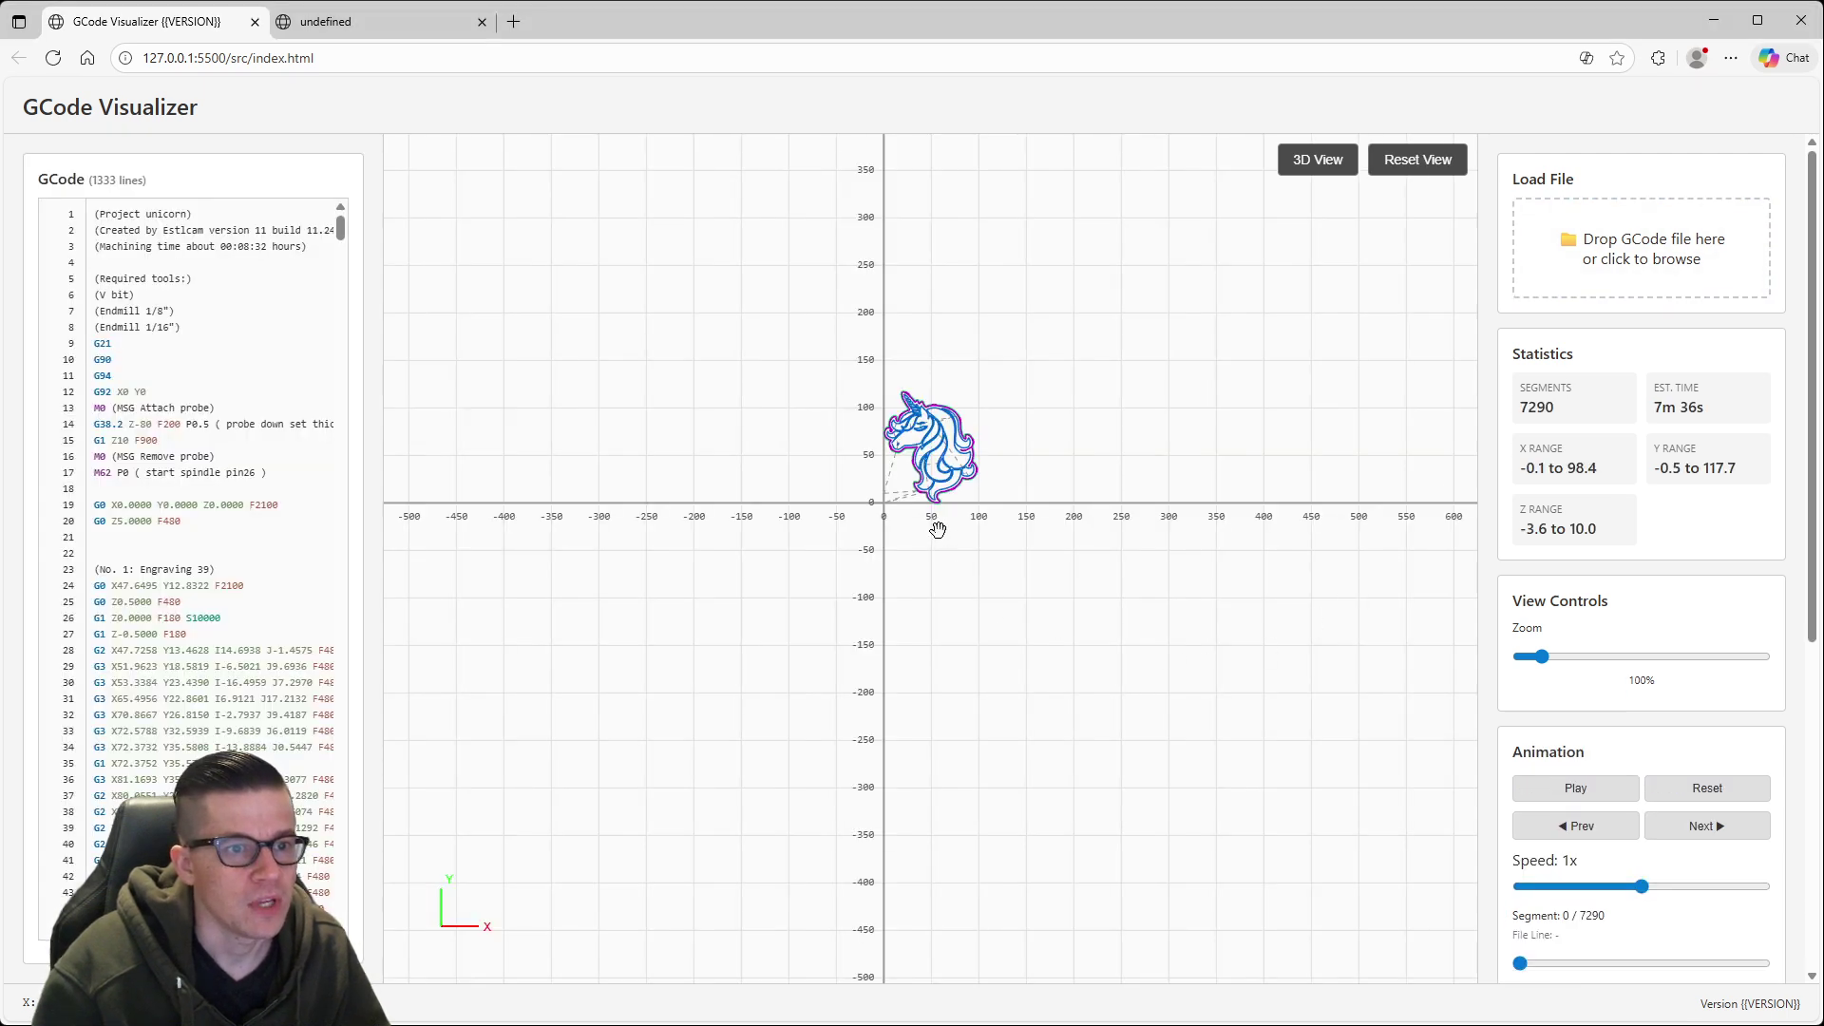
scroll(252, 475, "down", 14)
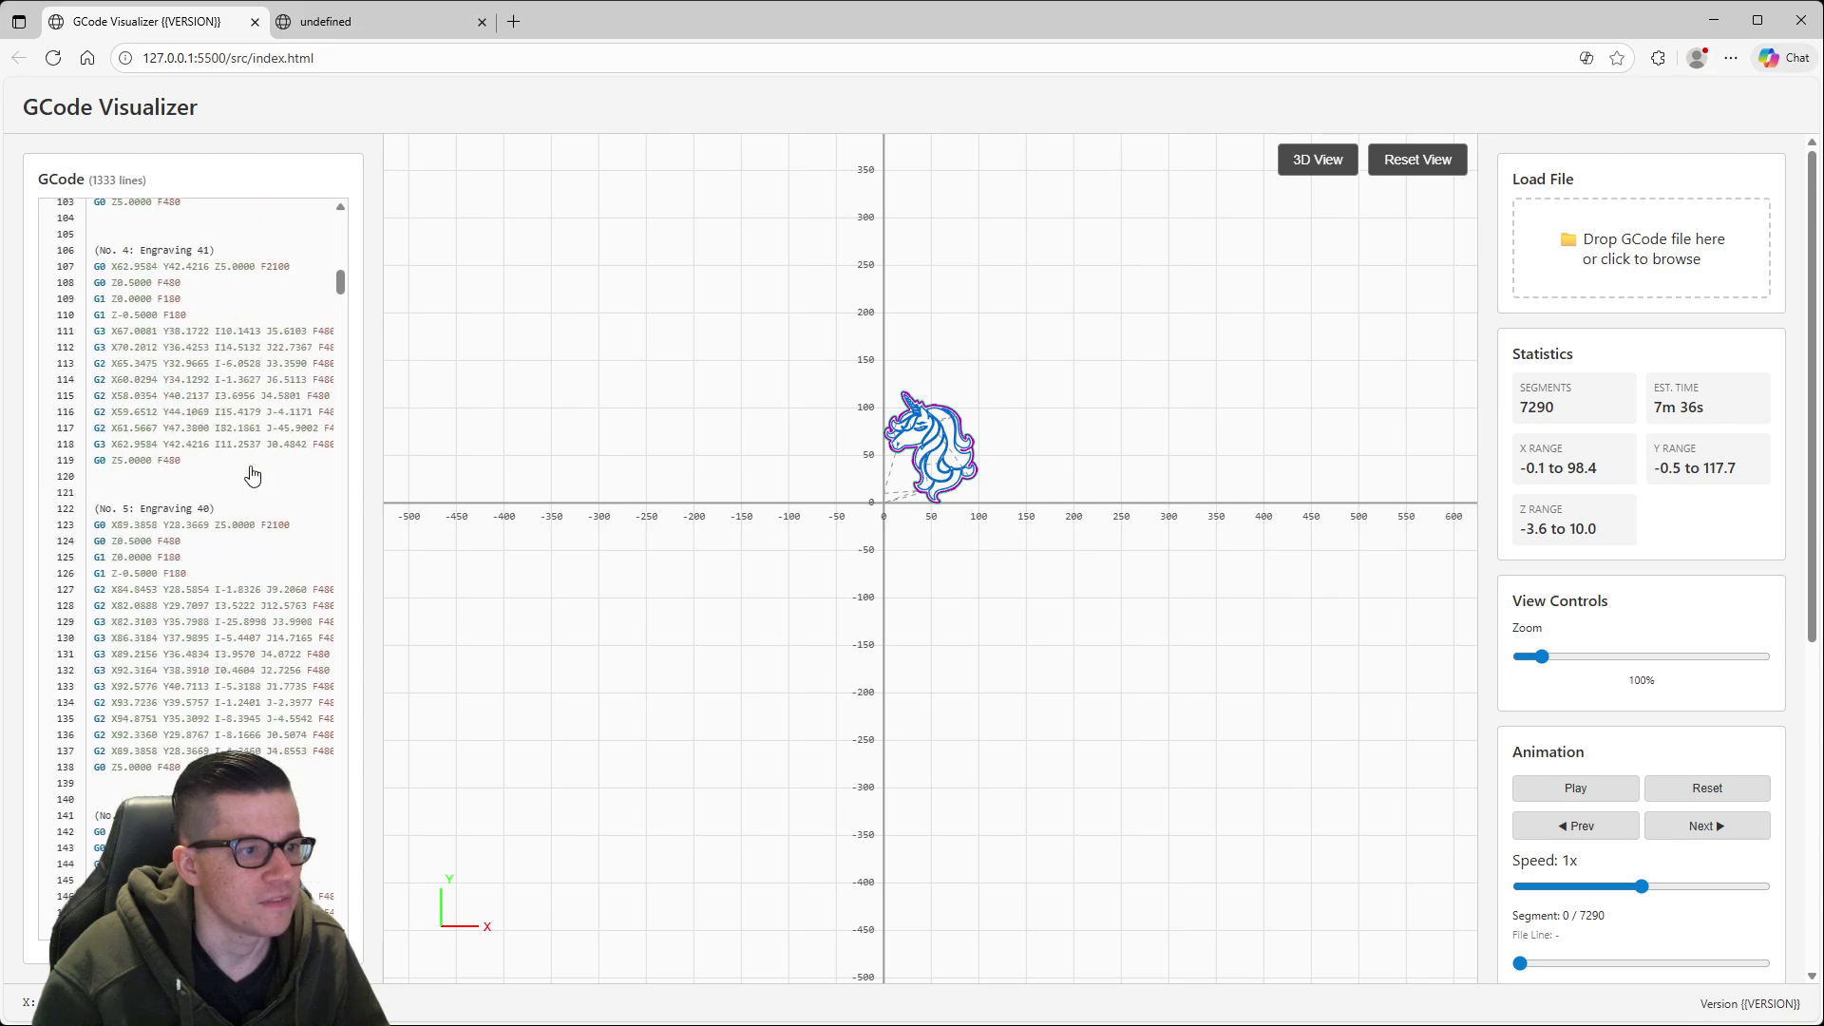
scroll(252, 475, "up", 14)
scroll(890, 460, "up", 10)
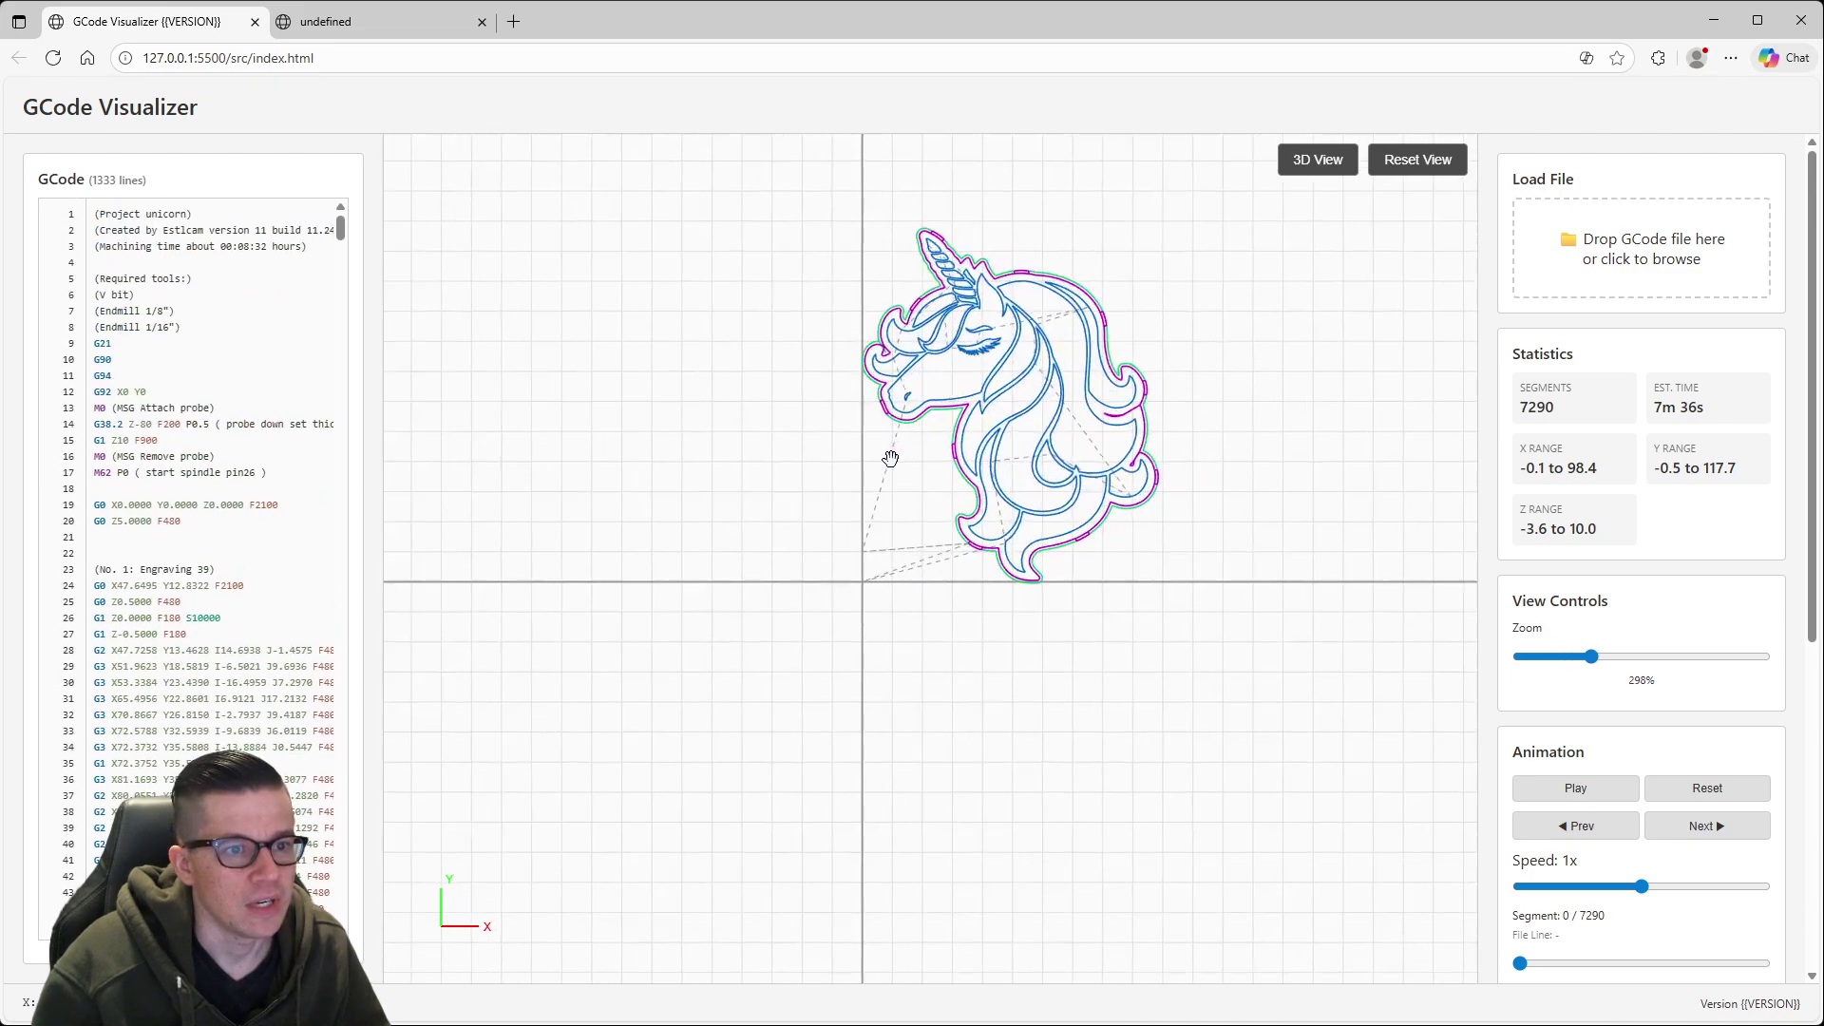
scroll(950, 541, "up", 4)
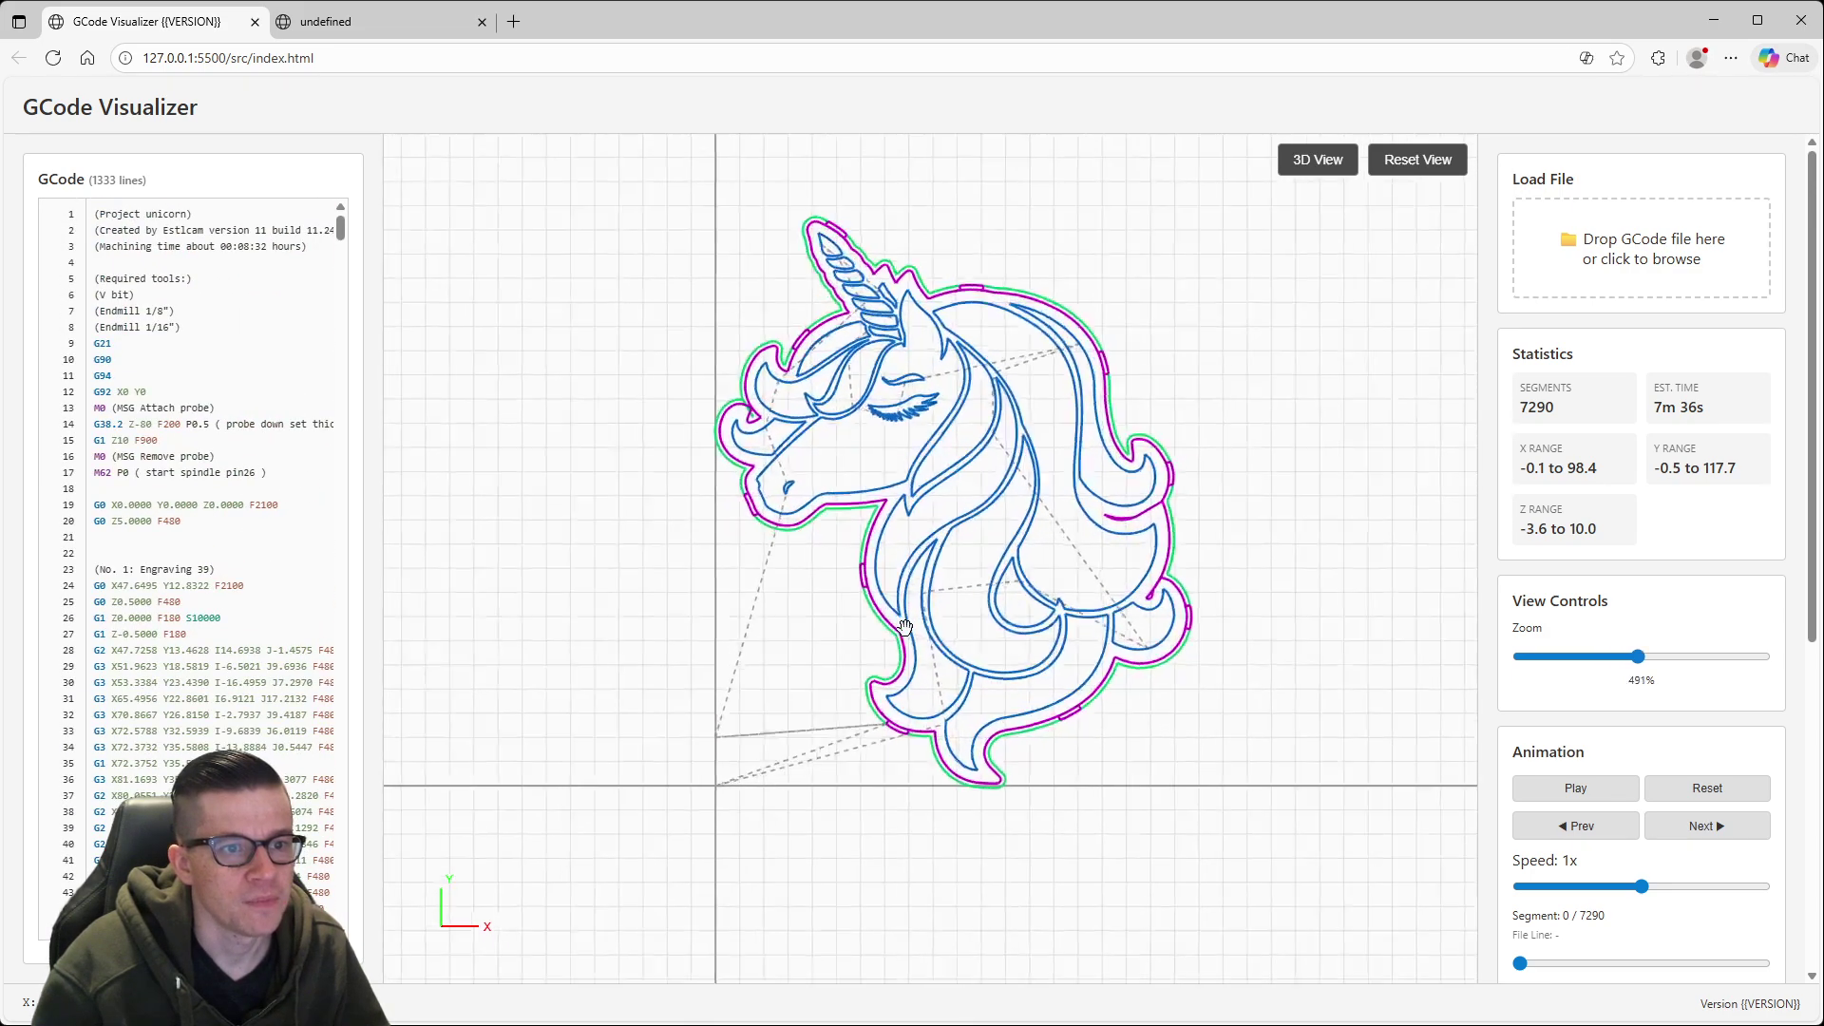
scroll(909, 627, "up", 1)
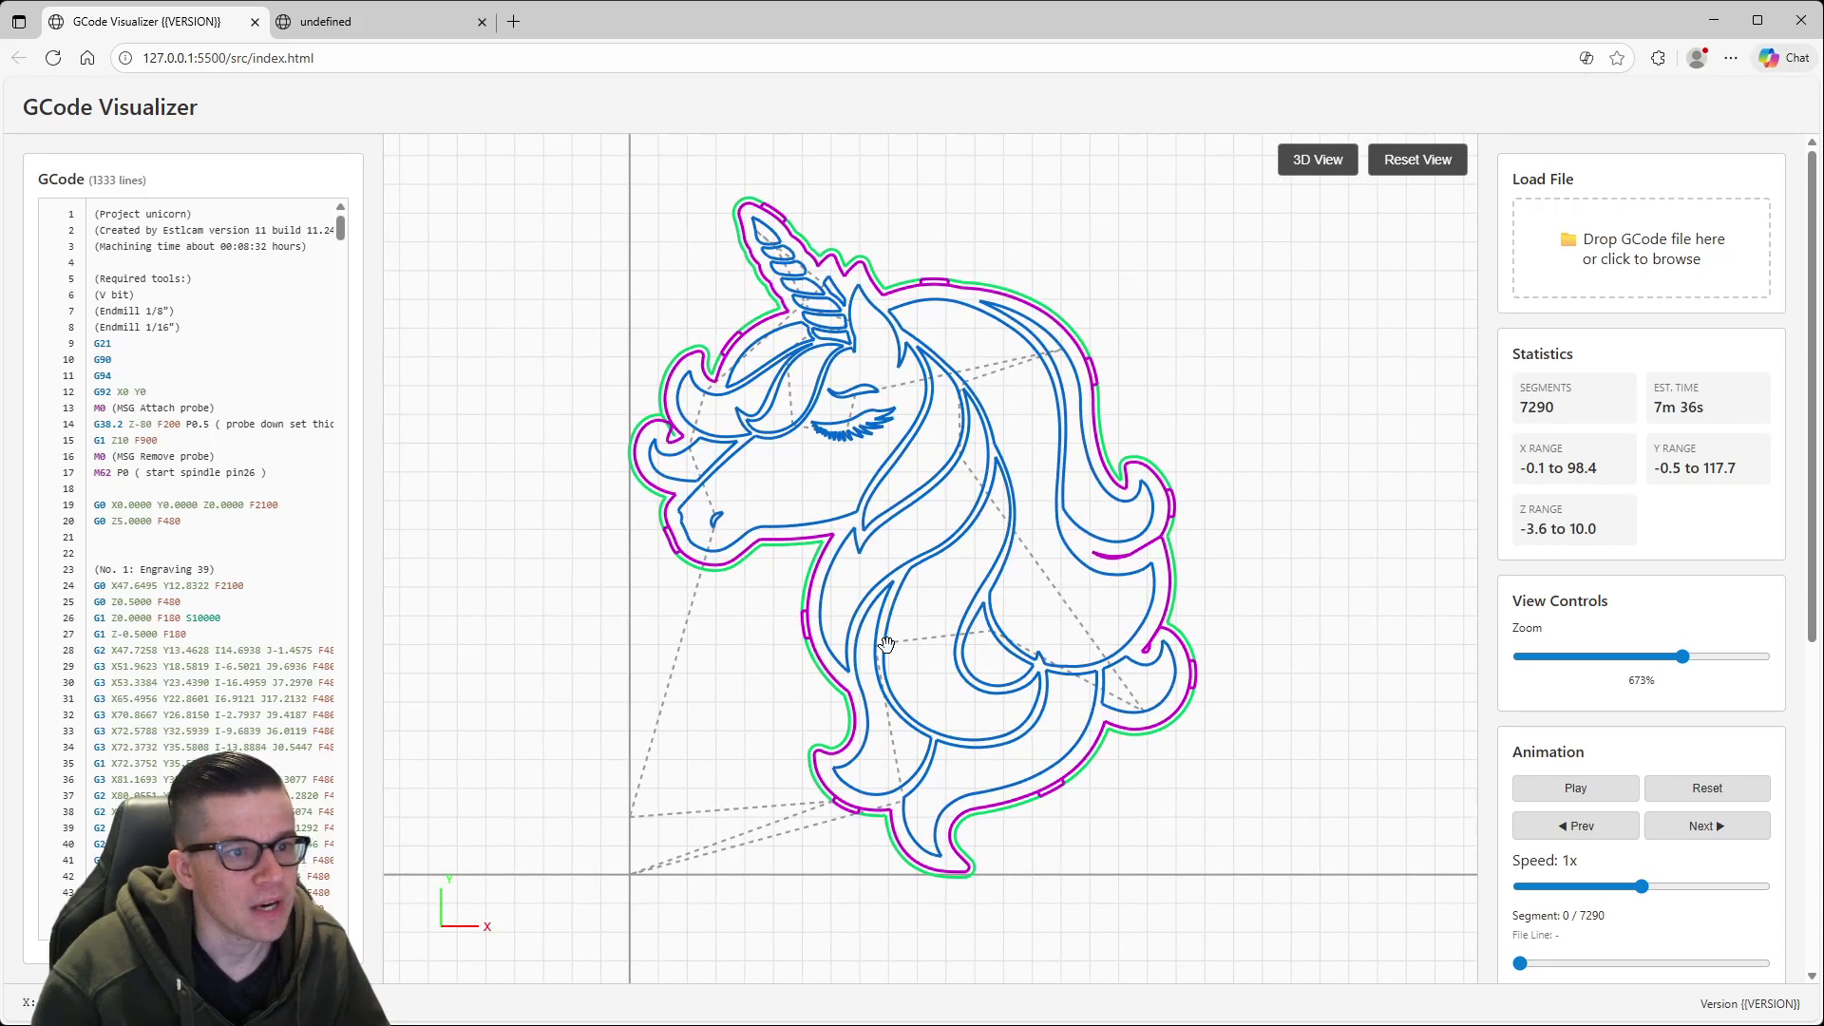
Step: Isolate the V bit toolpath, follow with the Endmill 1/16" toolpath alone, and show all three tools again
scroll(1630, 808, "down", 6)
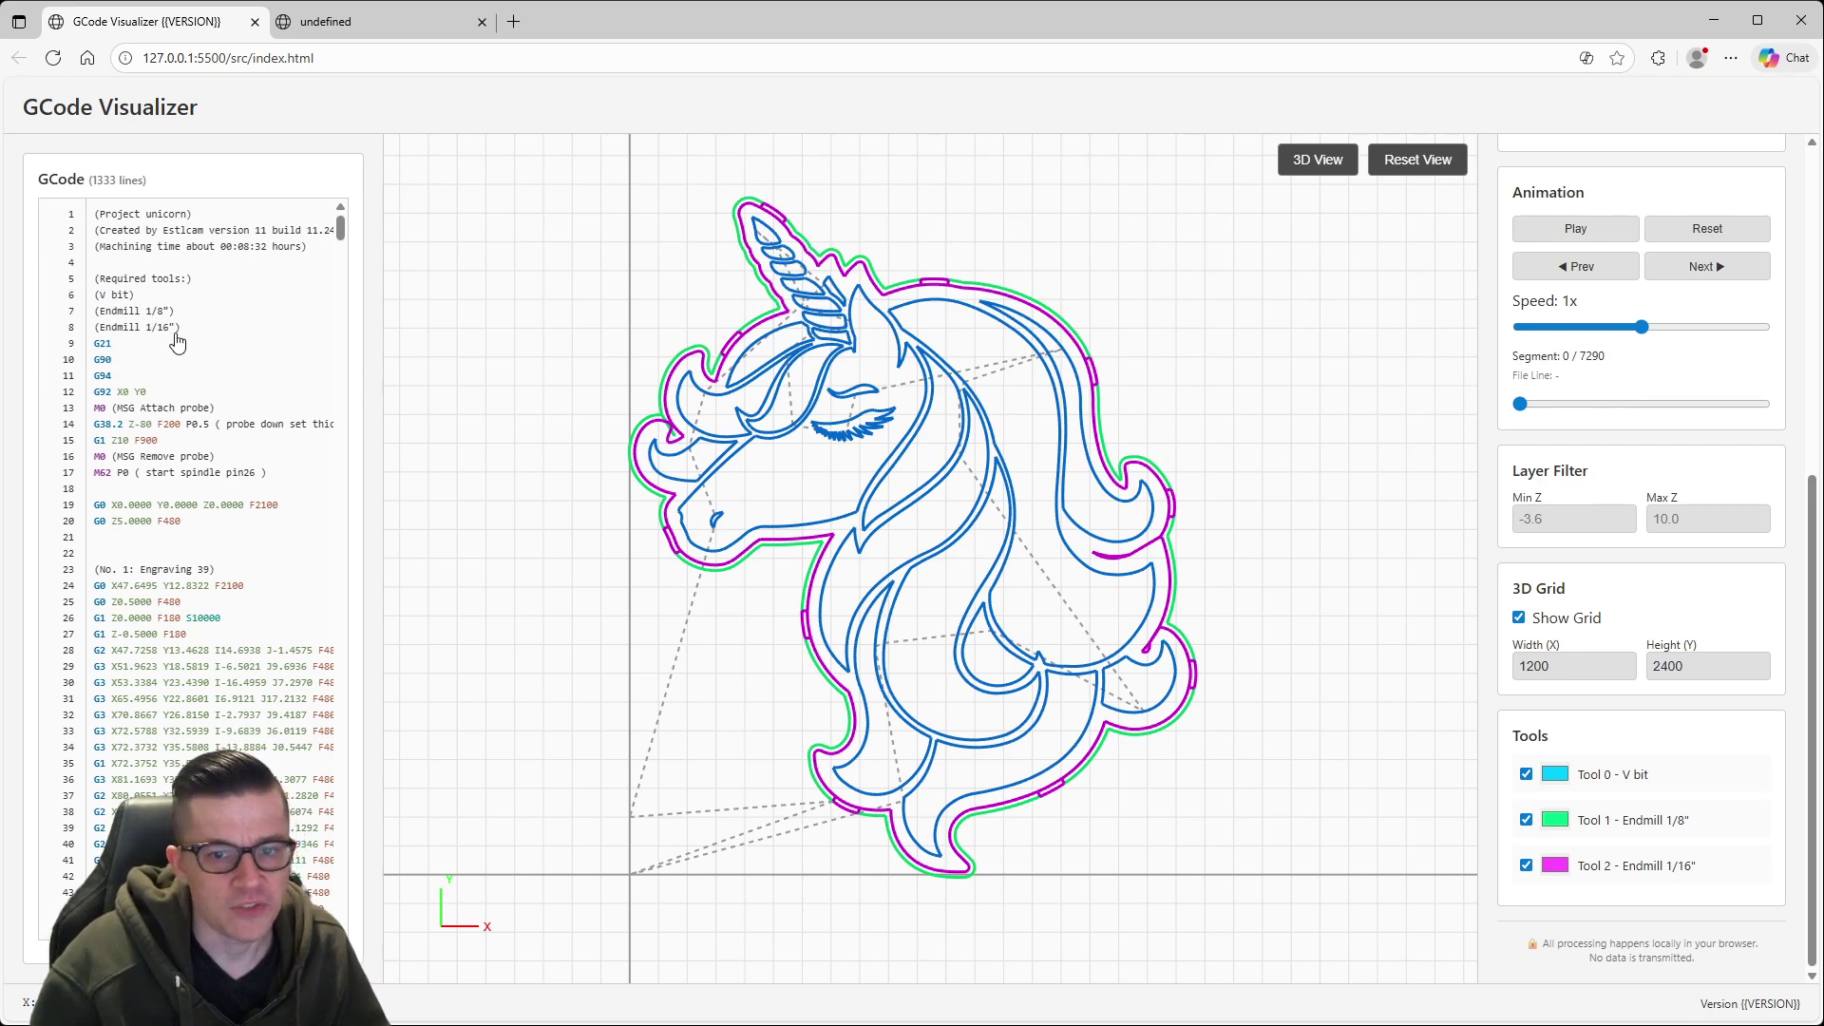
left_click(1526, 820)
left_click(1525, 865)
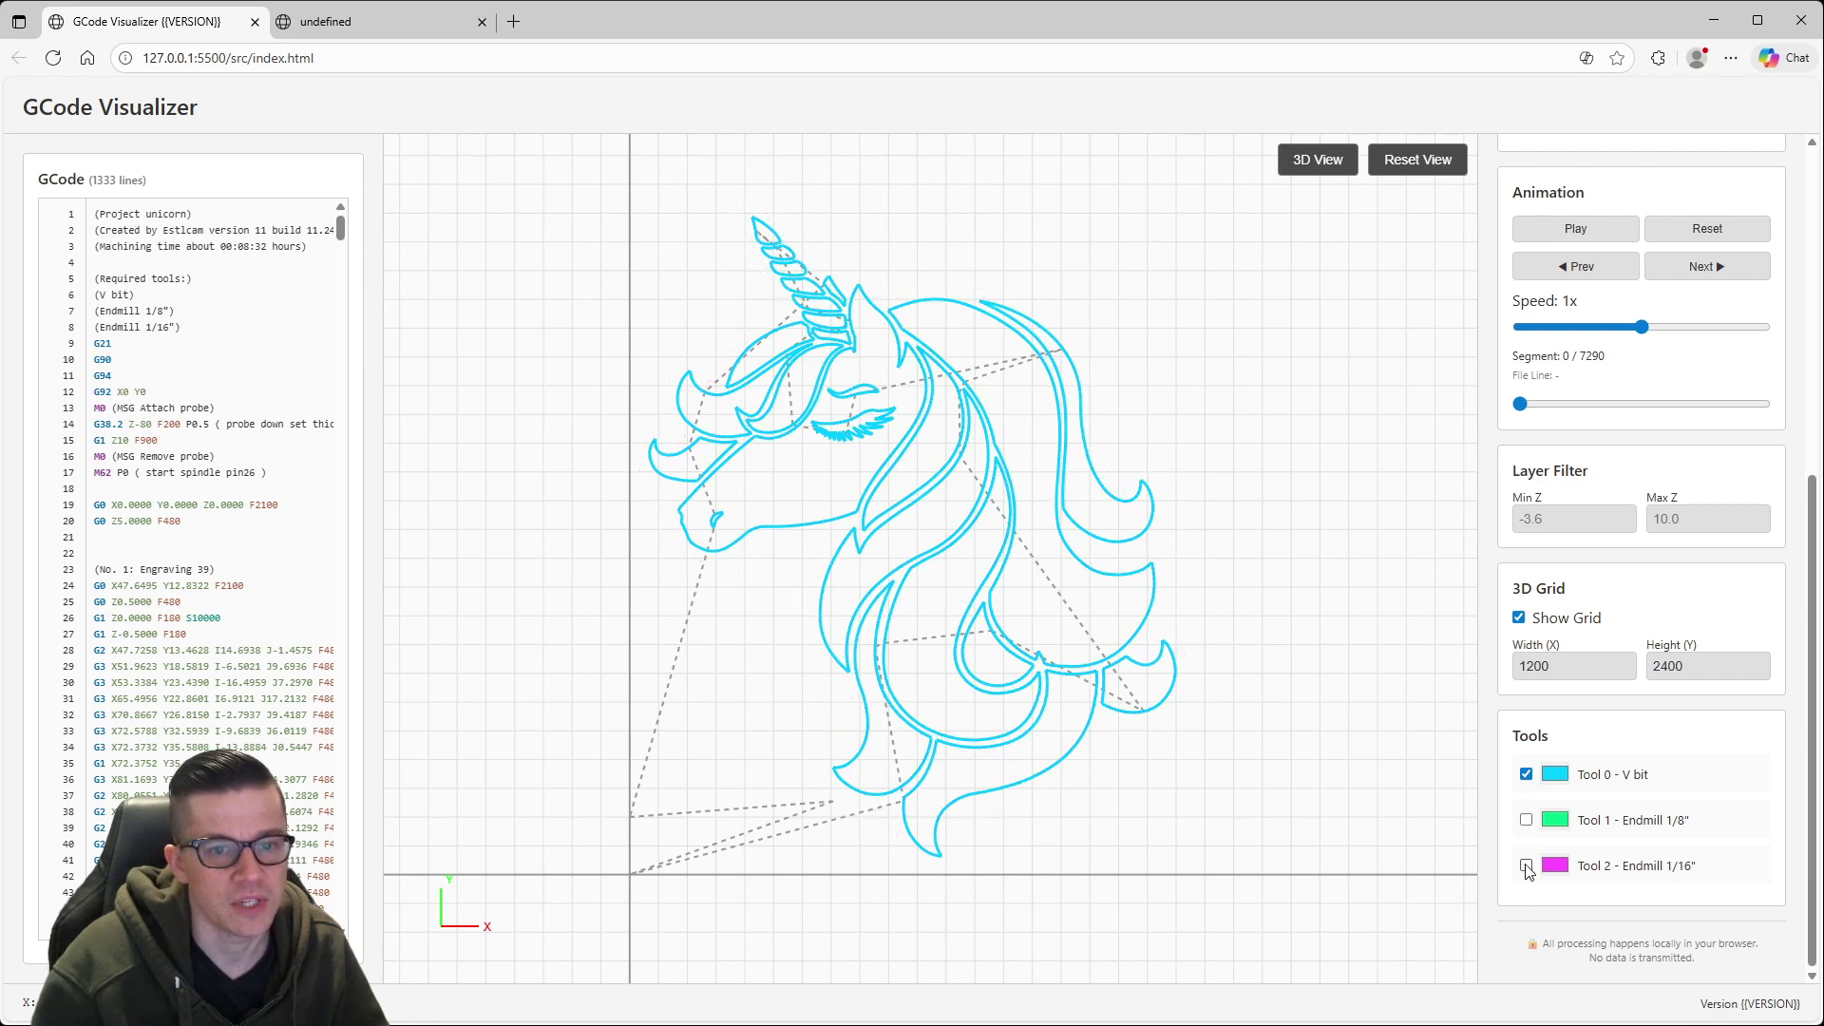
left_click(1525, 865)
left_click(1526, 774)
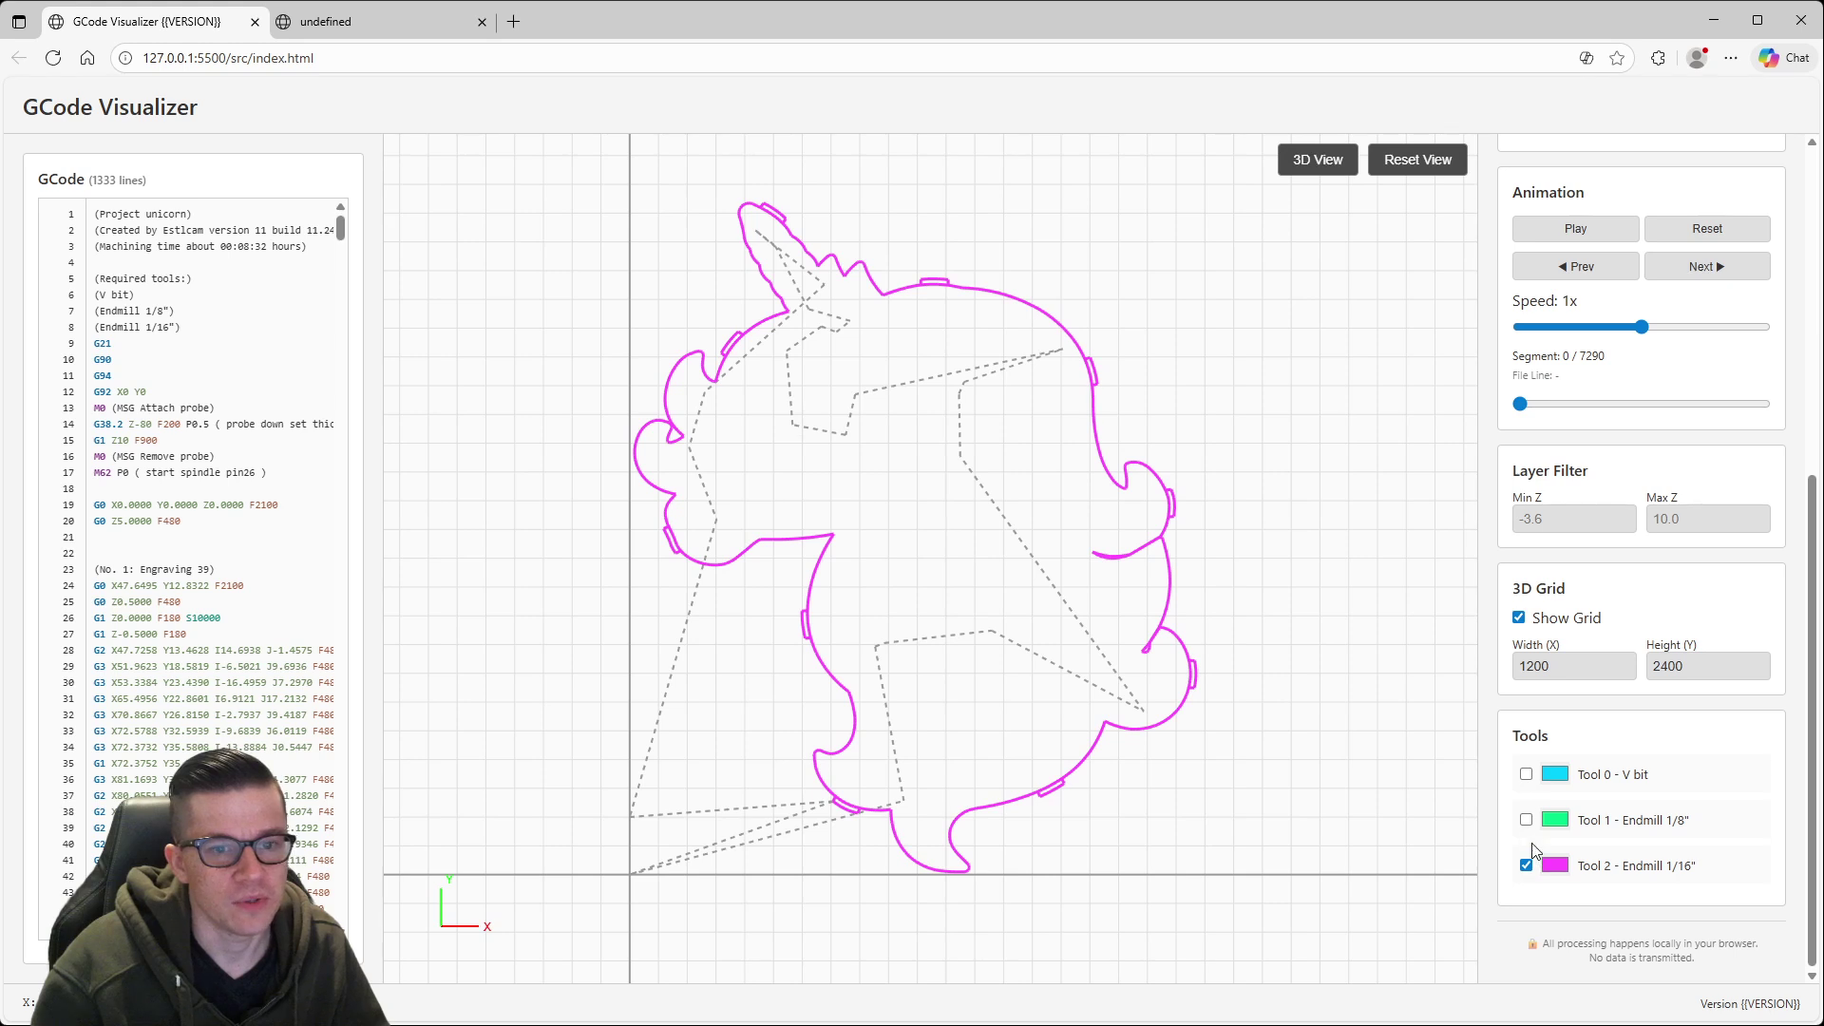
left_click(1526, 774)
left_click(1525, 818)
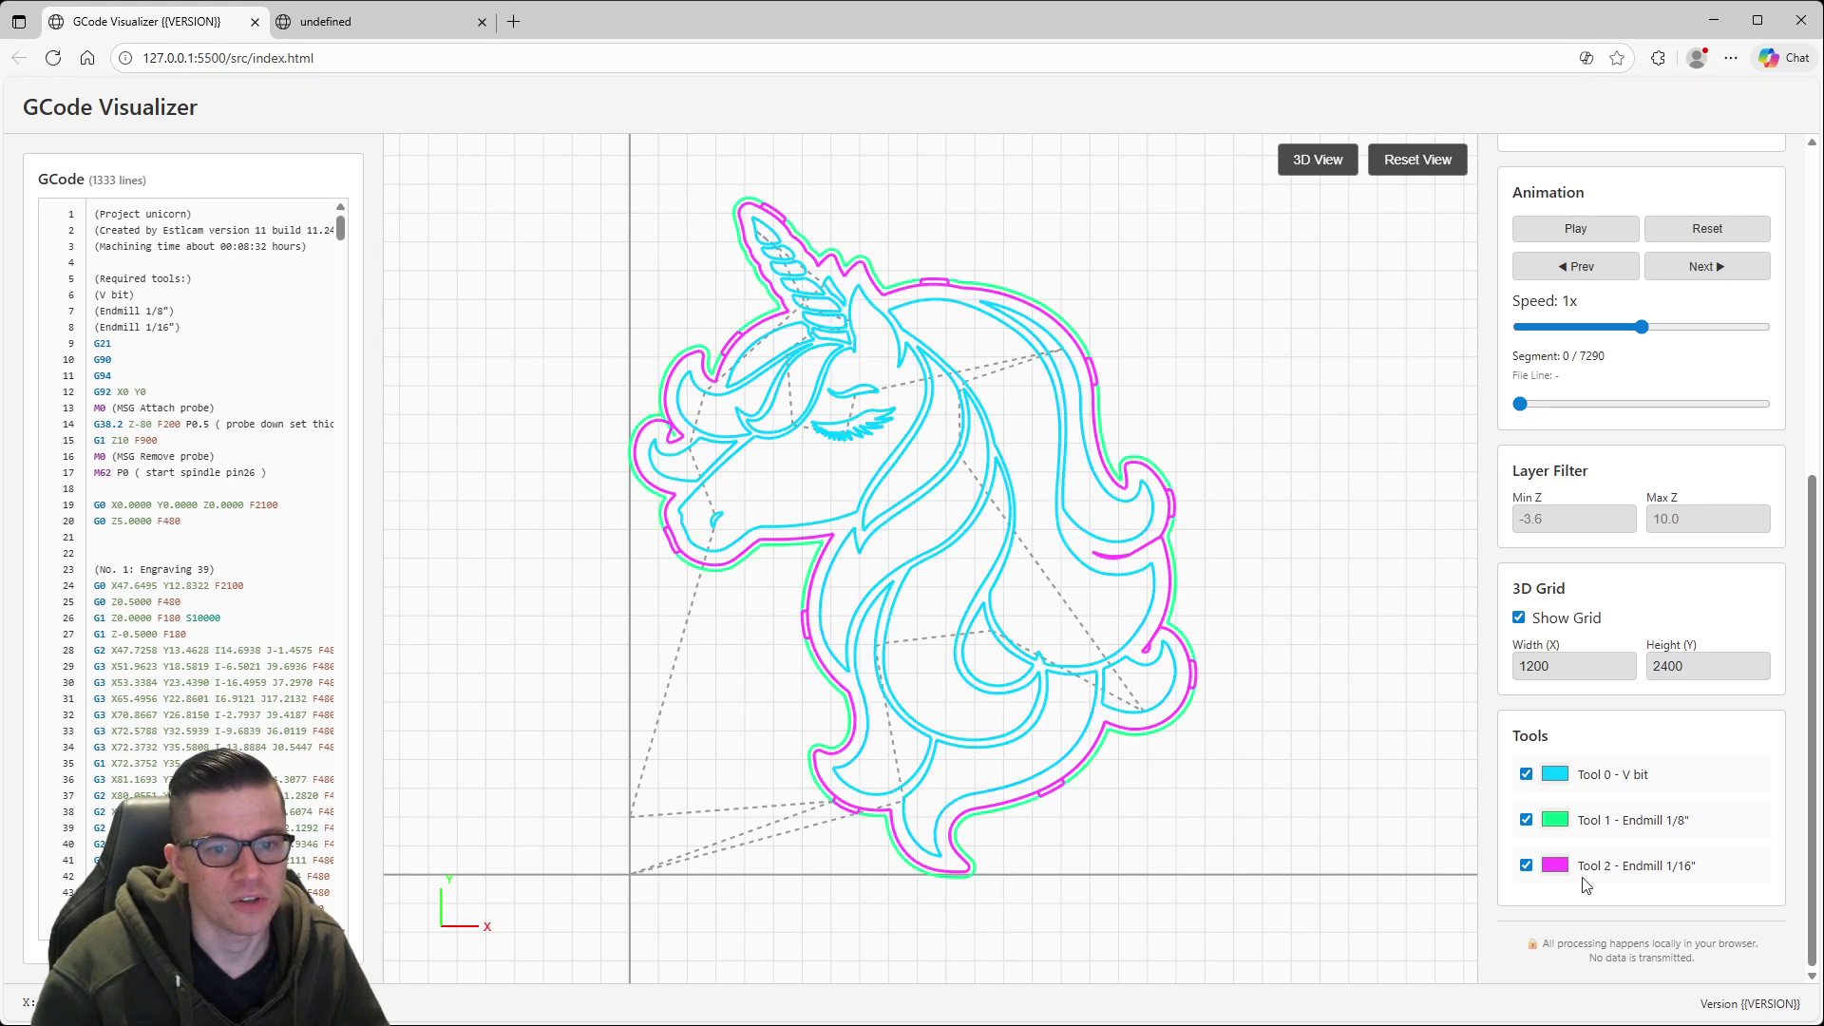
Step: Change the display colour of Tool 1 - Endmill 1/8" to purple
left_click(1649, 988)
left_click(1654, 892)
left_click(1303, 787)
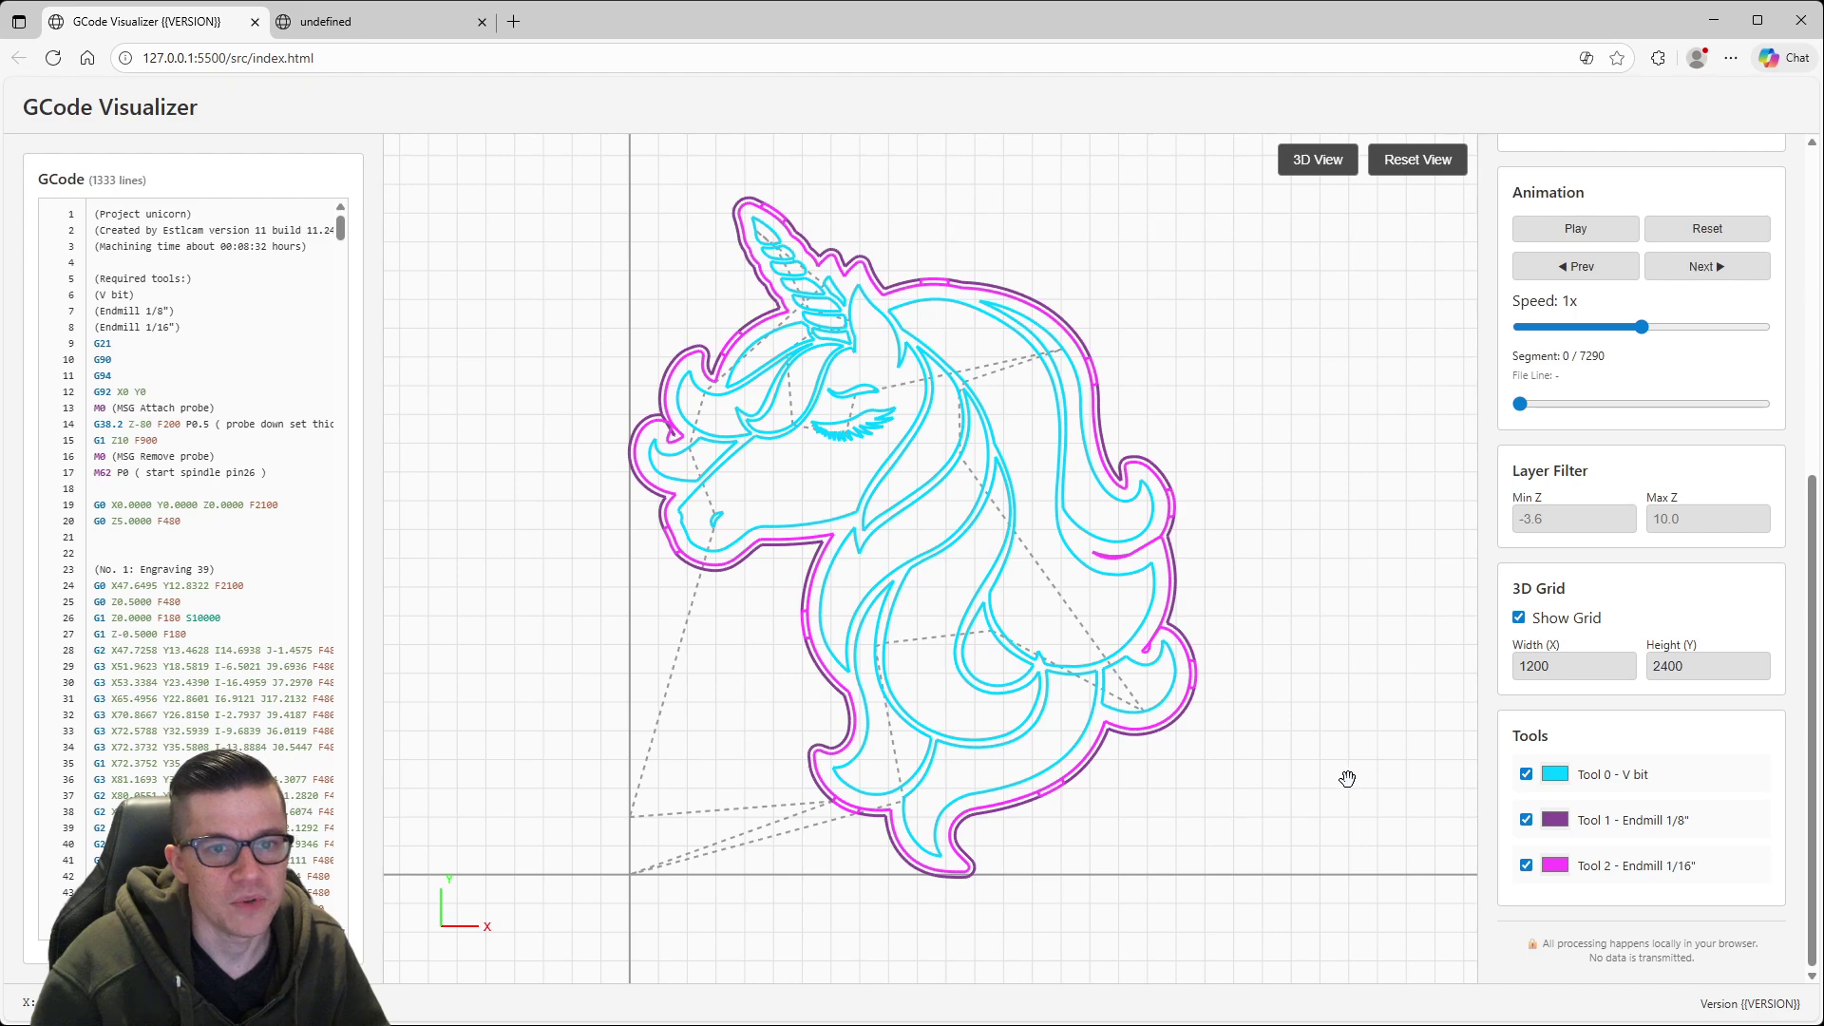
Step: Switch the unicorn toolpath to the 3D view and examine its cut depths from a tilted angle
scroll(1463, 579, "up", 3)
scroll(1472, 571, "down", 2)
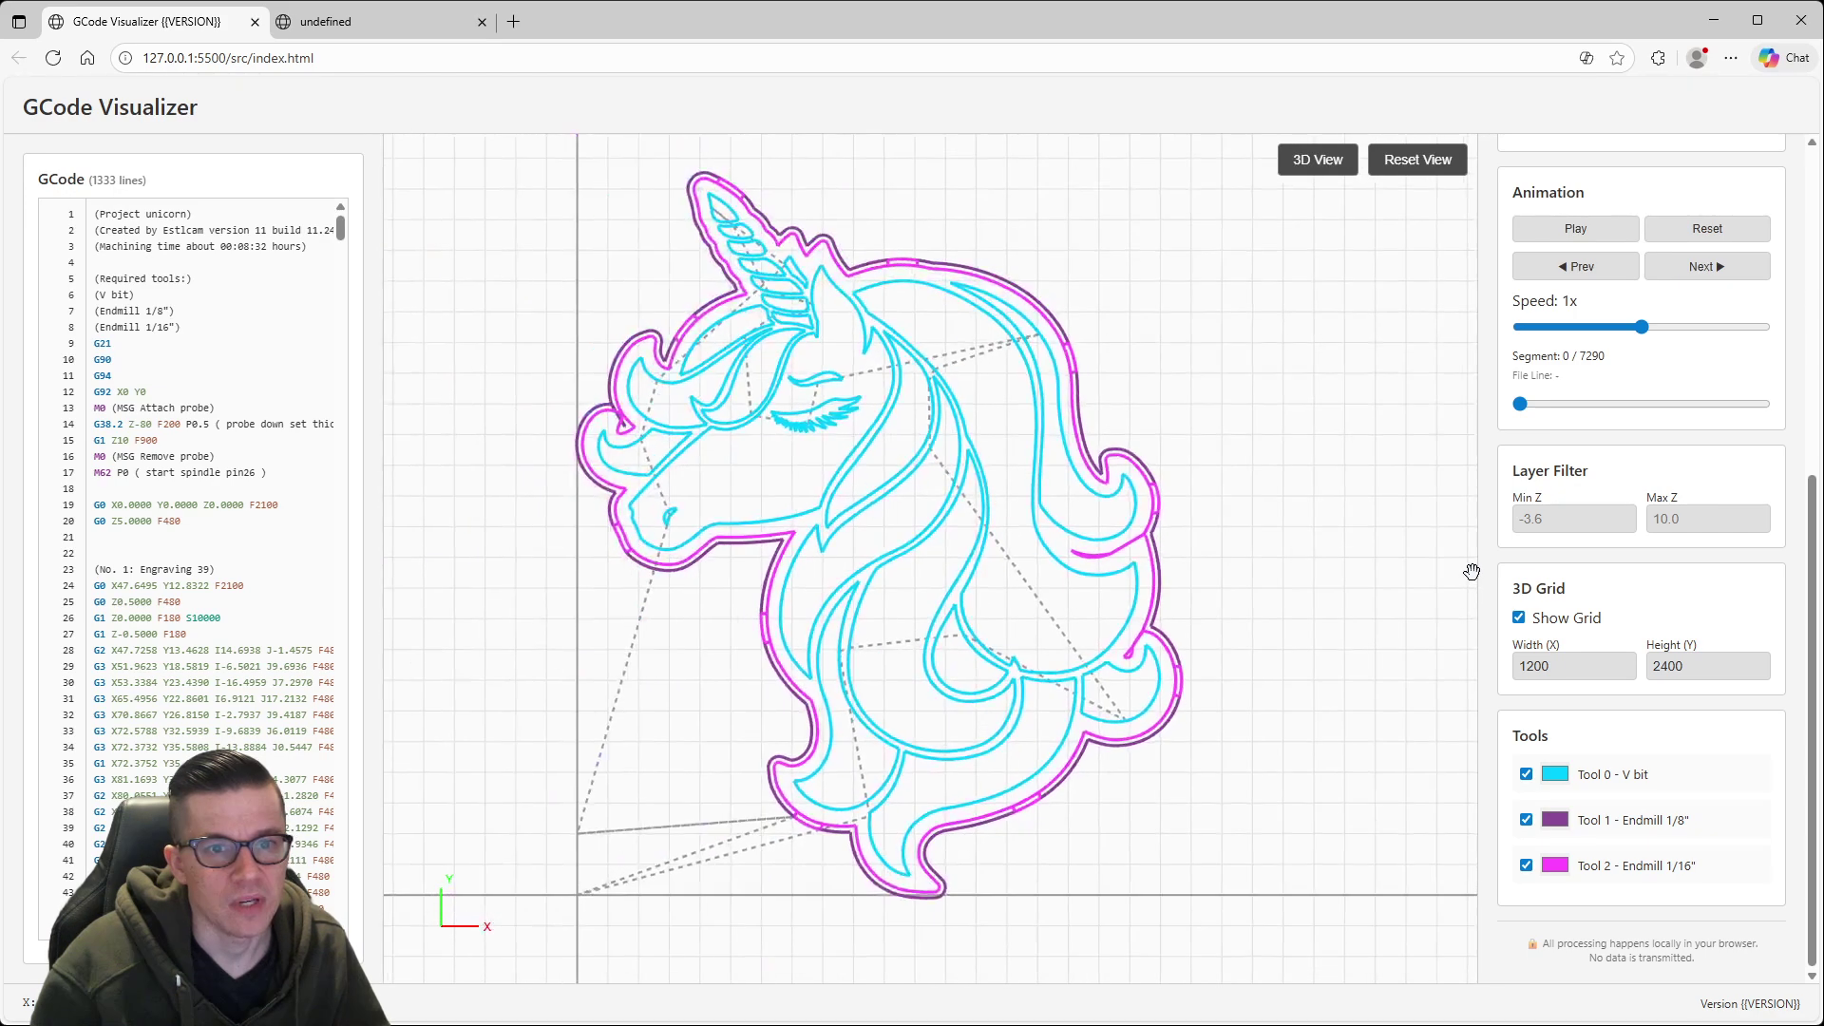
scroll(1658, 503, "up", 3)
scroll(1669, 519, "down", 1)
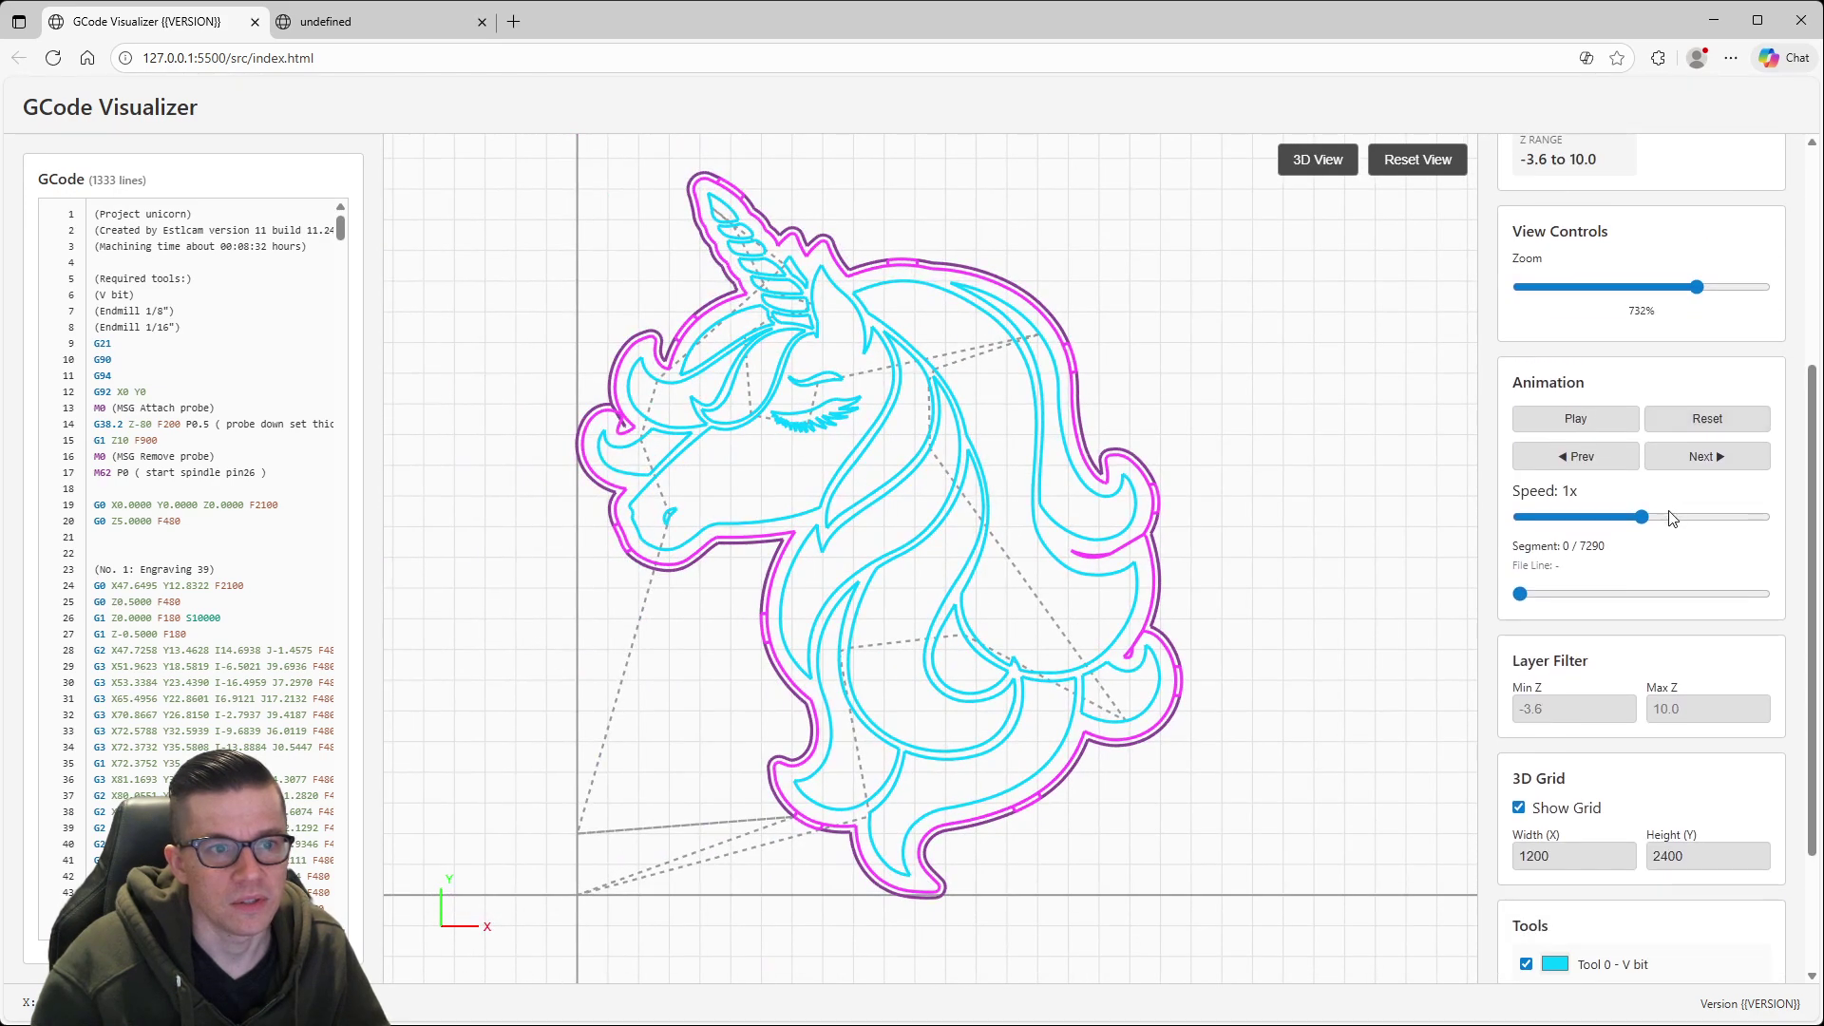
scroll(1669, 516, "up", 2)
scroll(1432, 562, "down", 1)
scroll(1009, 574, "down", 1)
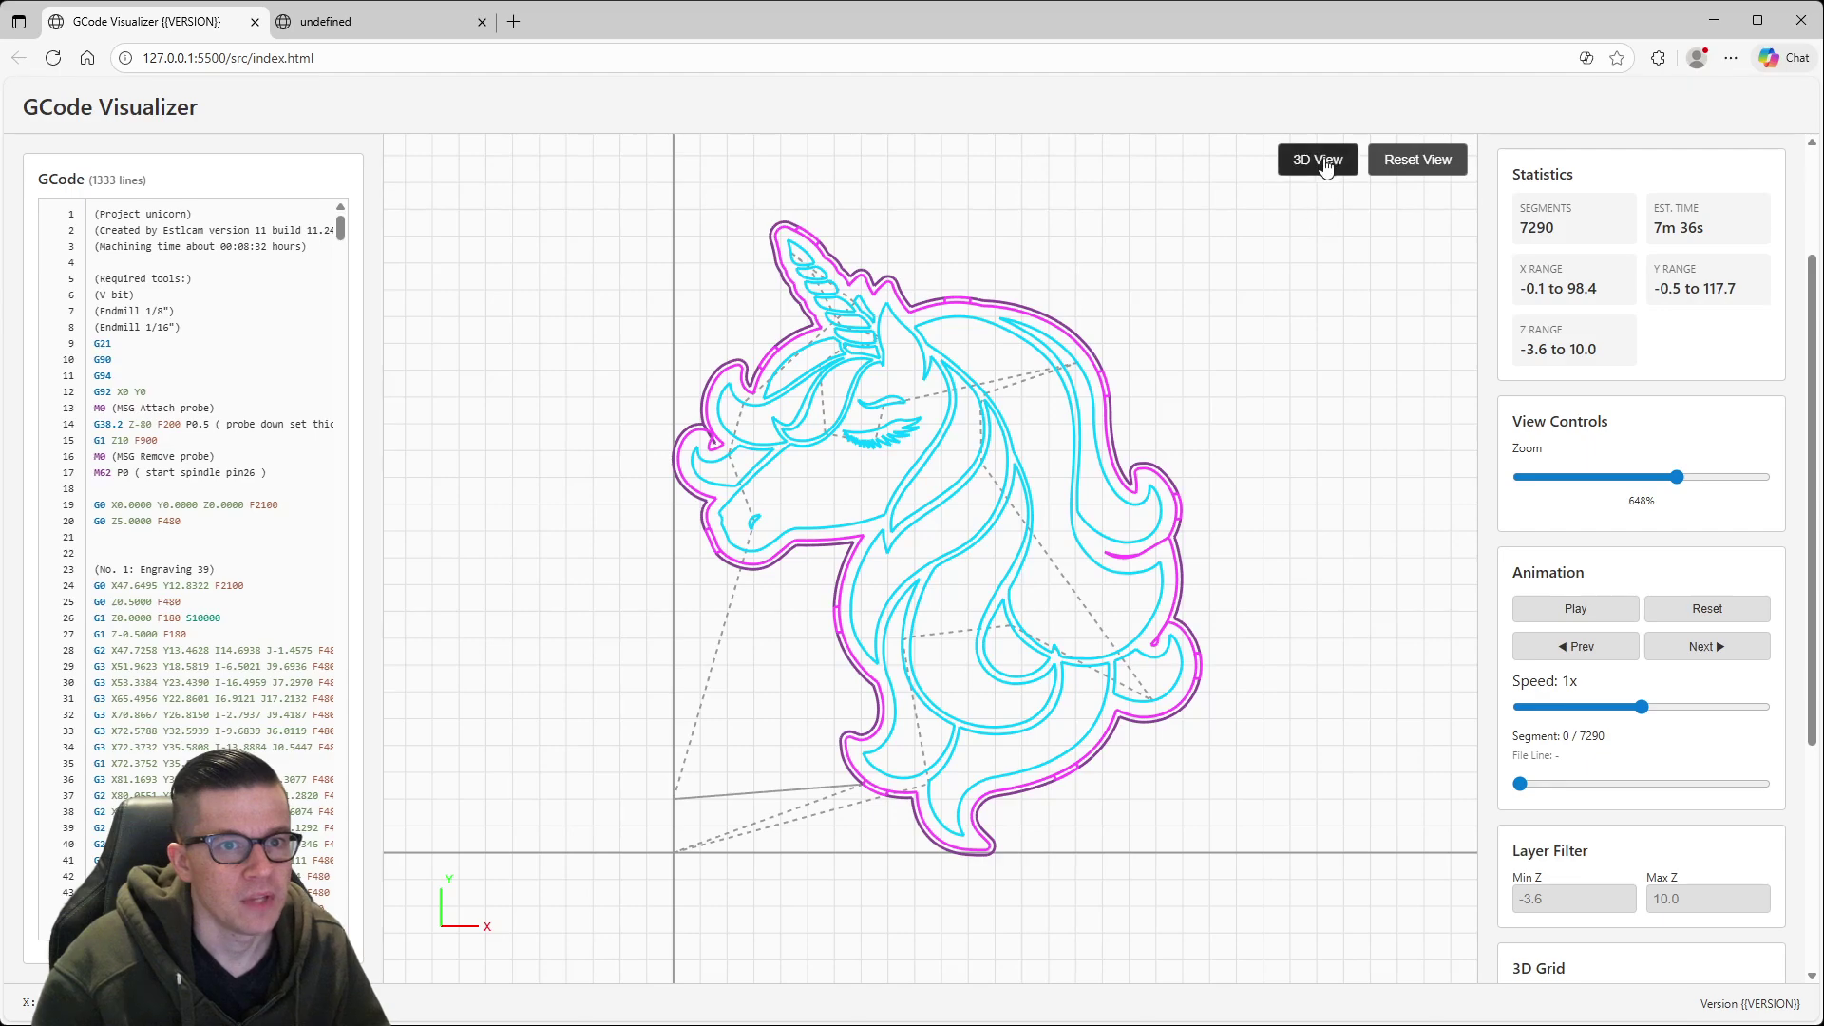
left_click(1314, 161)
scroll(945, 569, "up", 5)
left_click_drag(916, 619, 932, 269)
scroll(944, 561, "up", 4)
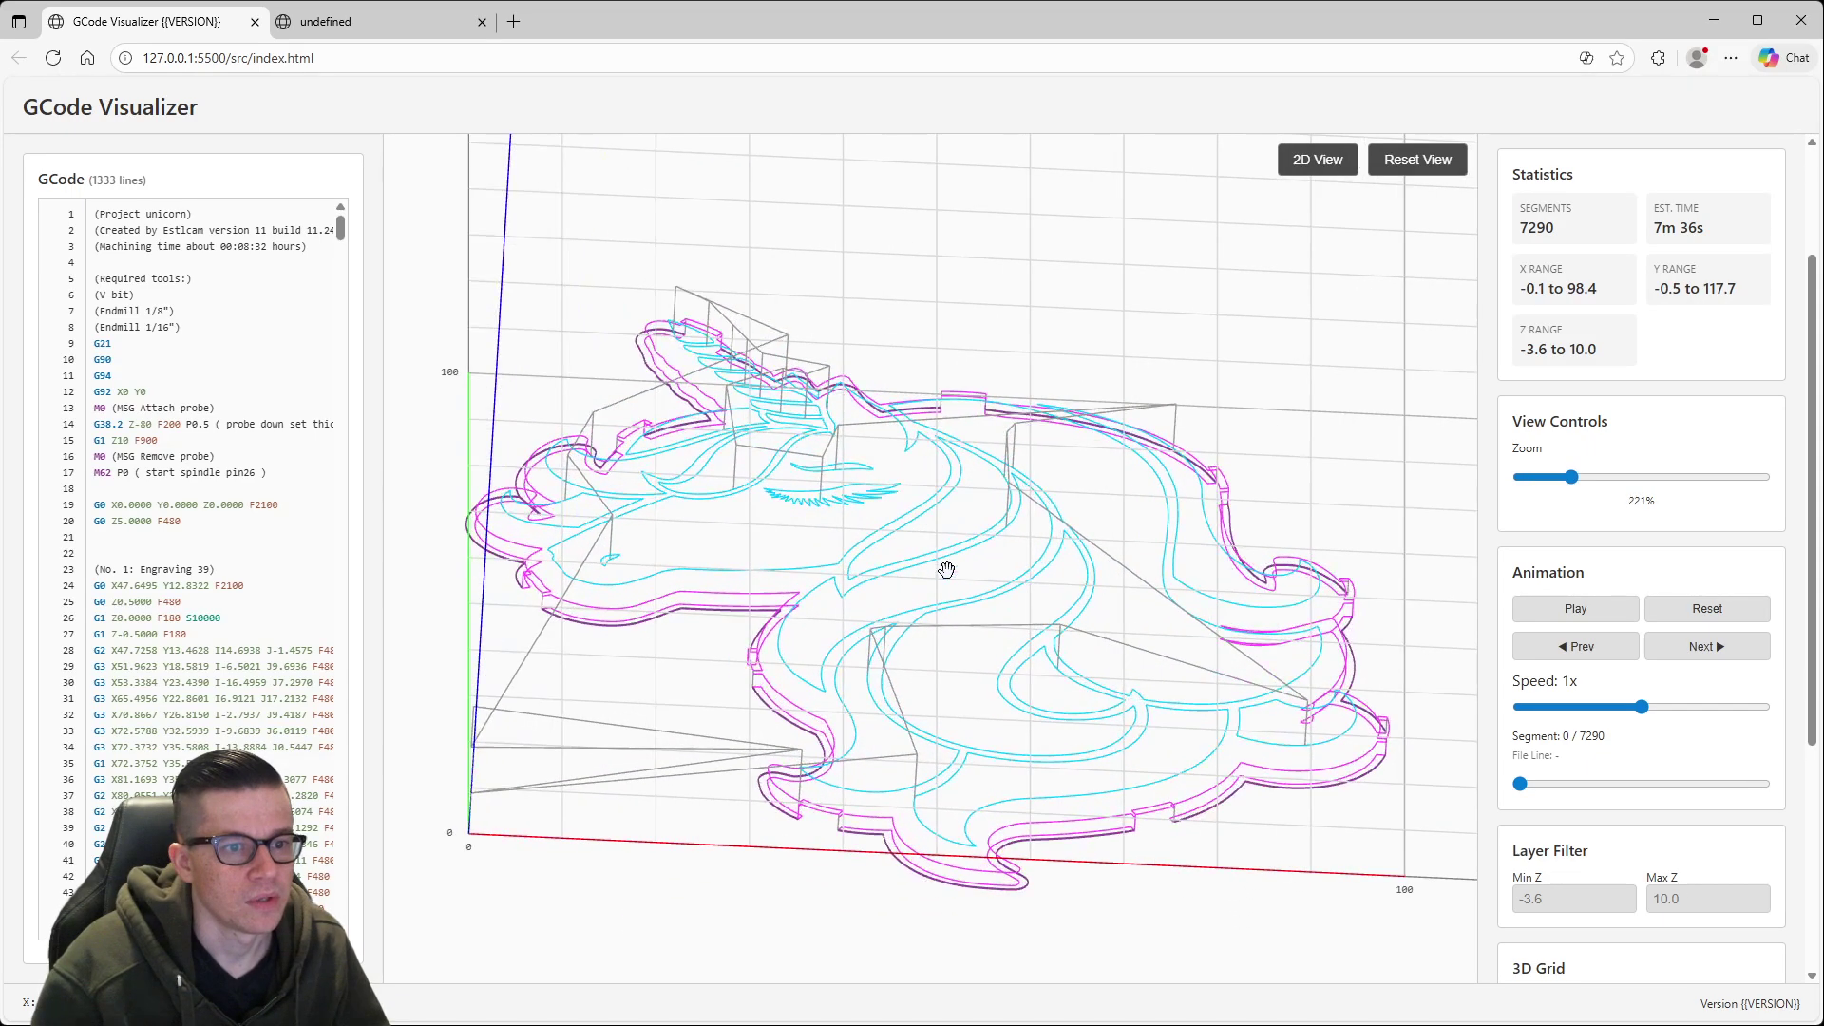
scroll(945, 576, "up", 3)
left_click_drag(989, 775, 989, 749)
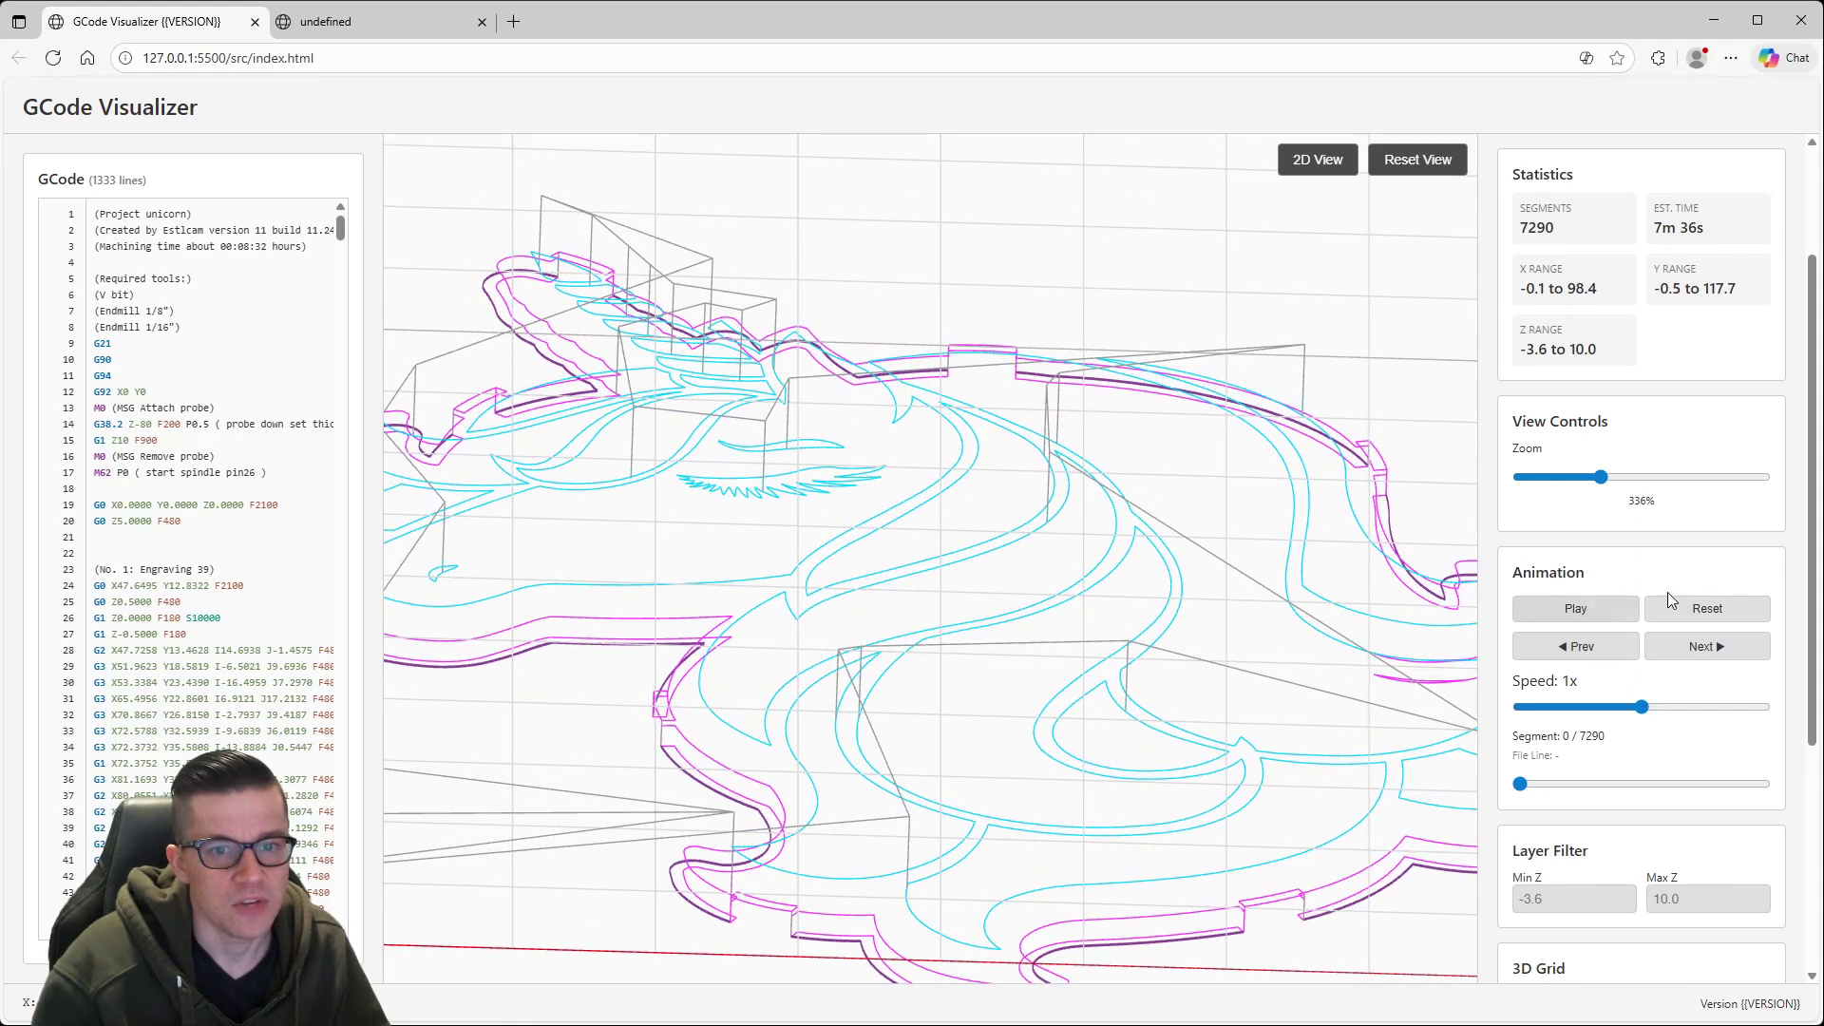
Step: Reset the toolpath animation, play it from the start and raise its speed to 10.0x
left_click(1713, 612)
left_click(1596, 611)
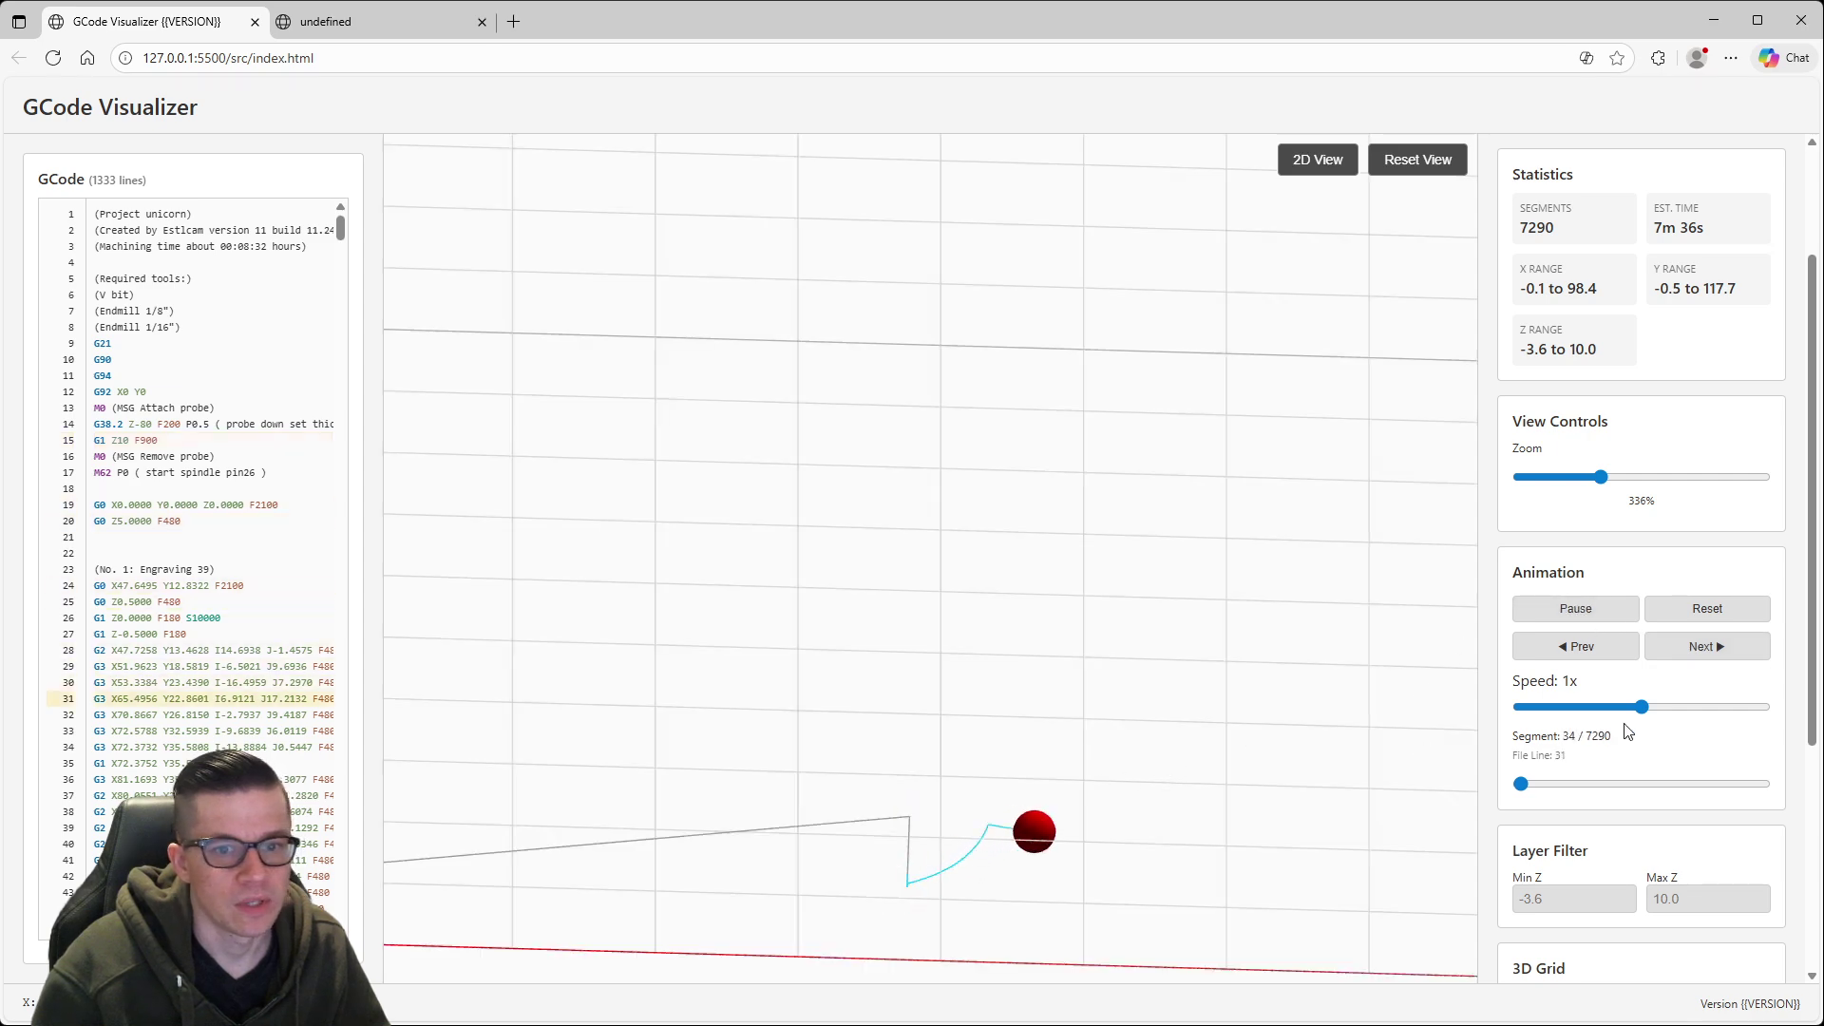
left_click_drag(1642, 707, 1765, 708)
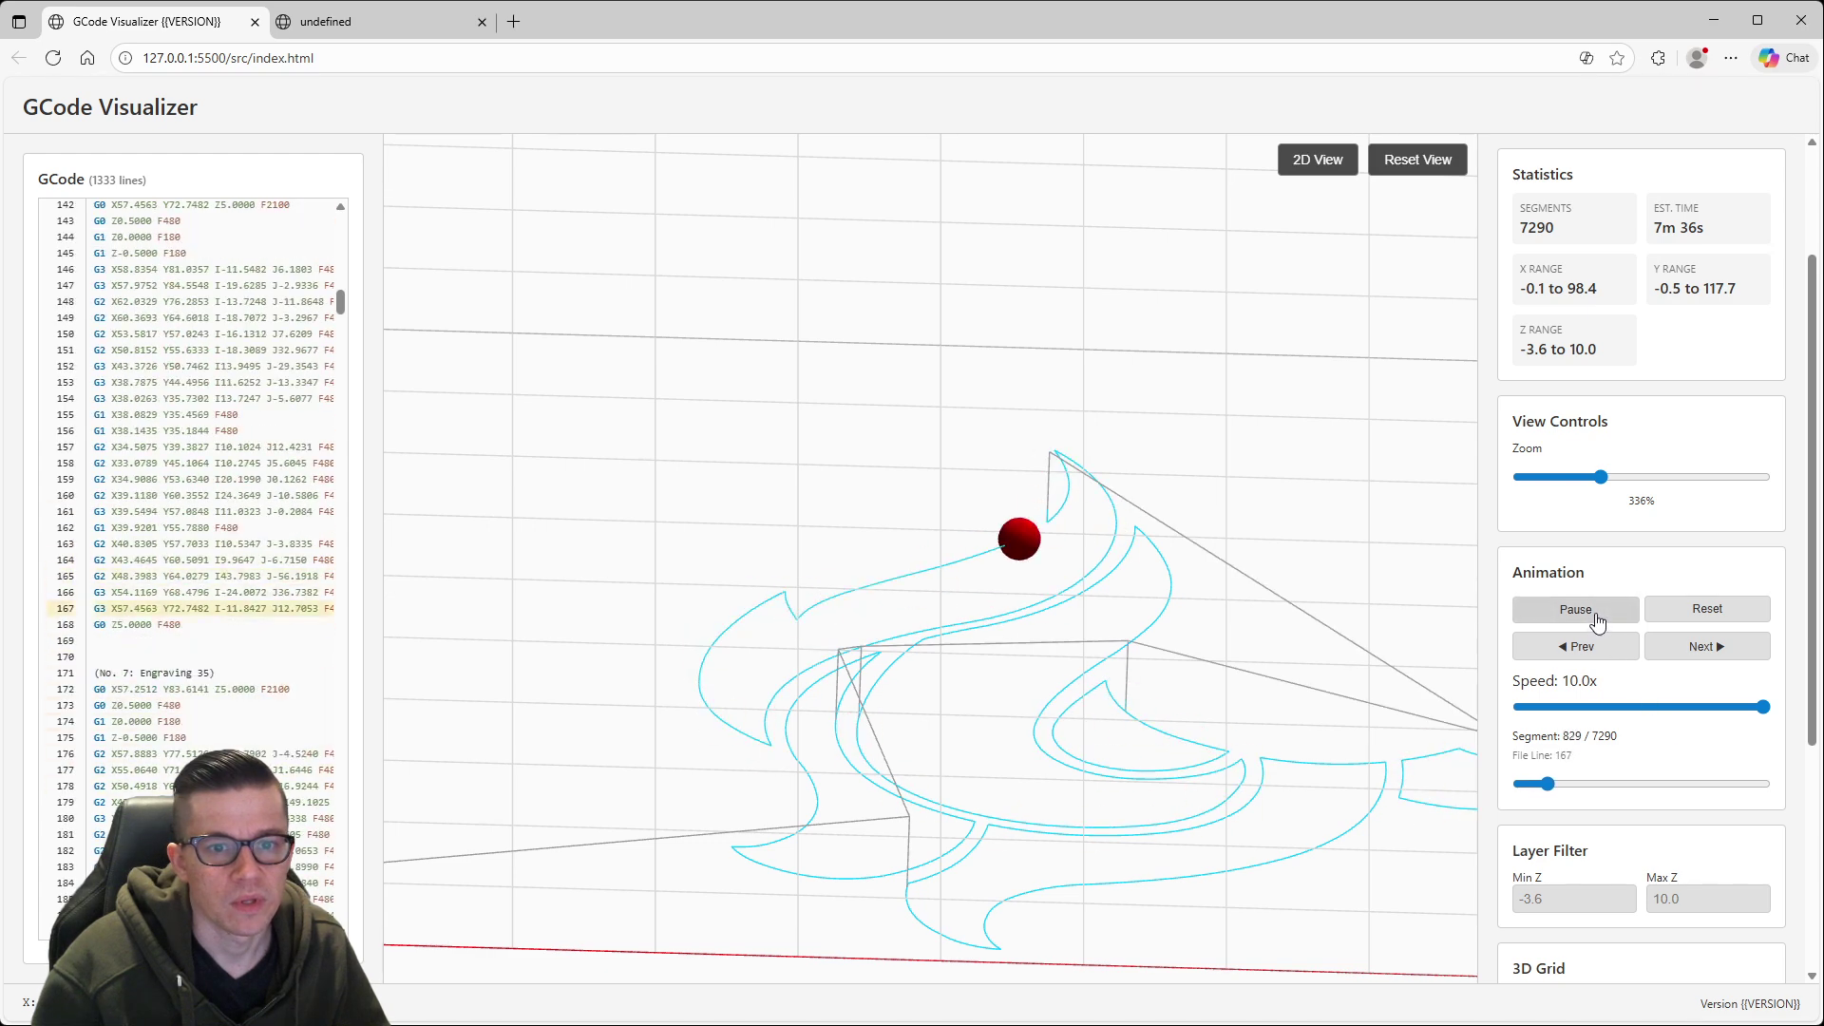
Step: Jump the animation to G-code line 250 and bring the tool position into view
scroll(252, 713, "down", 15)
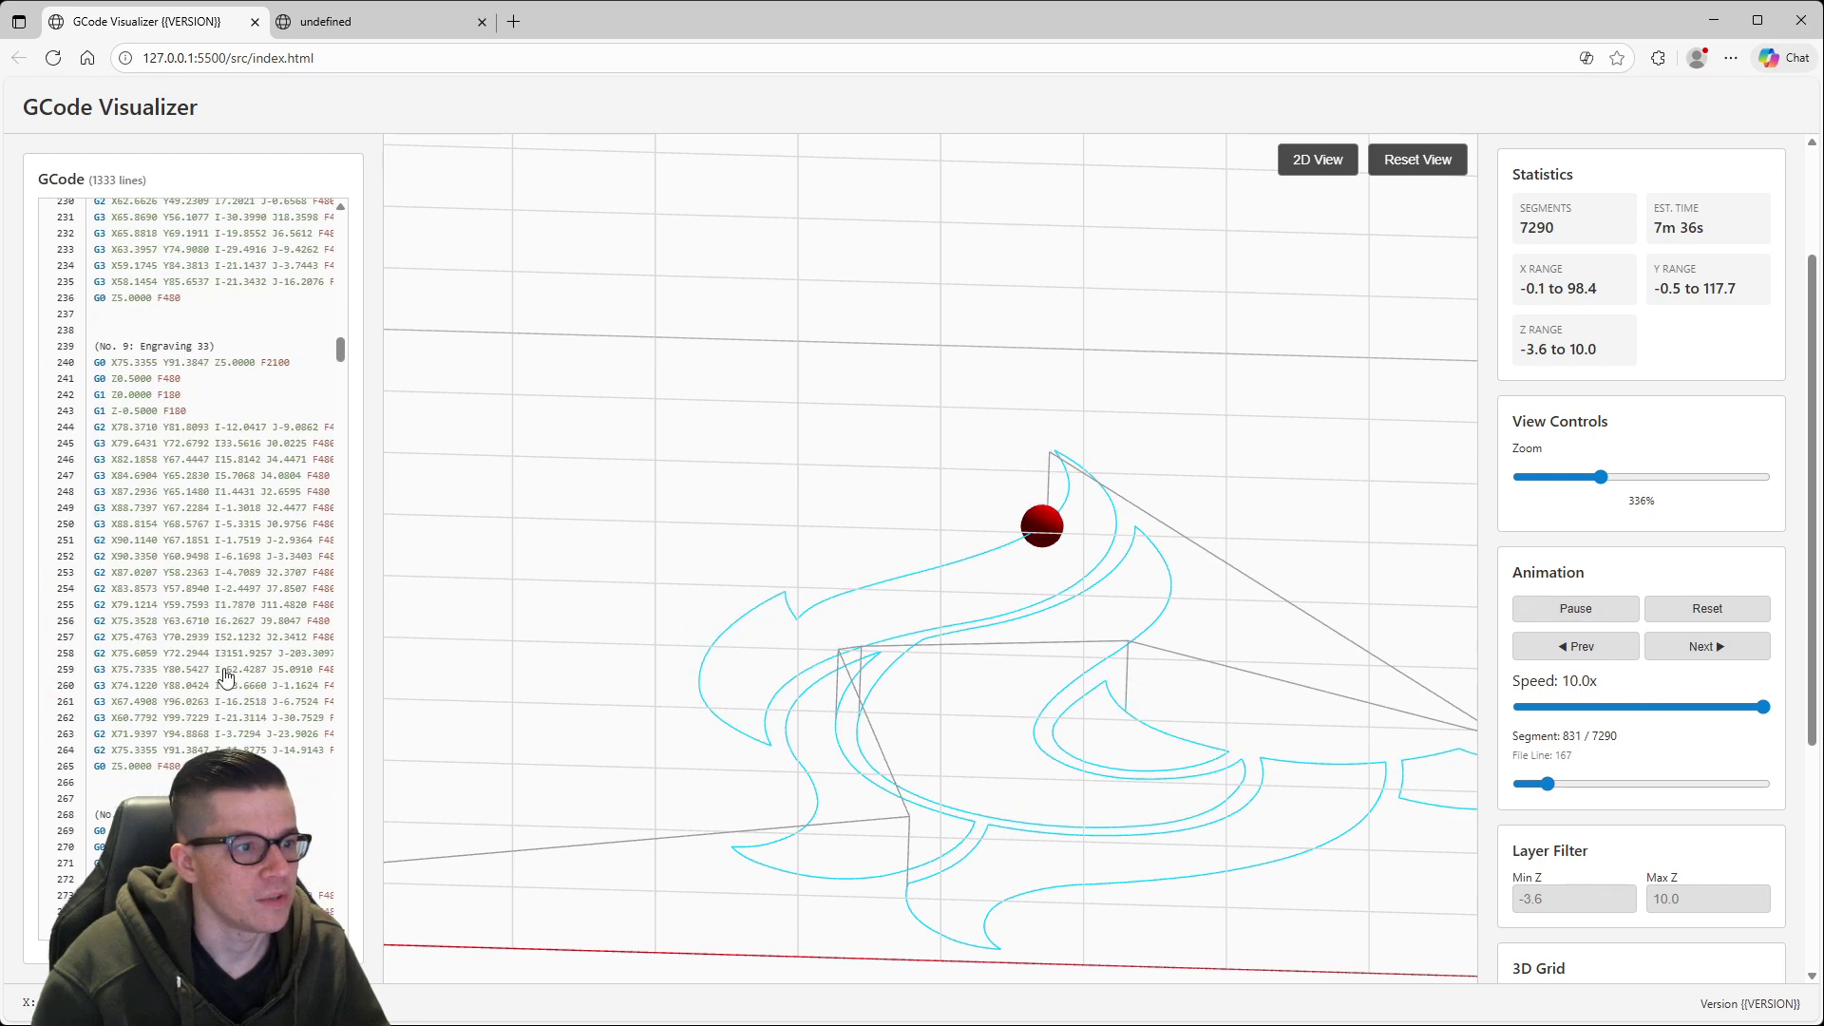
left_click(220, 670)
left_click(194, 523)
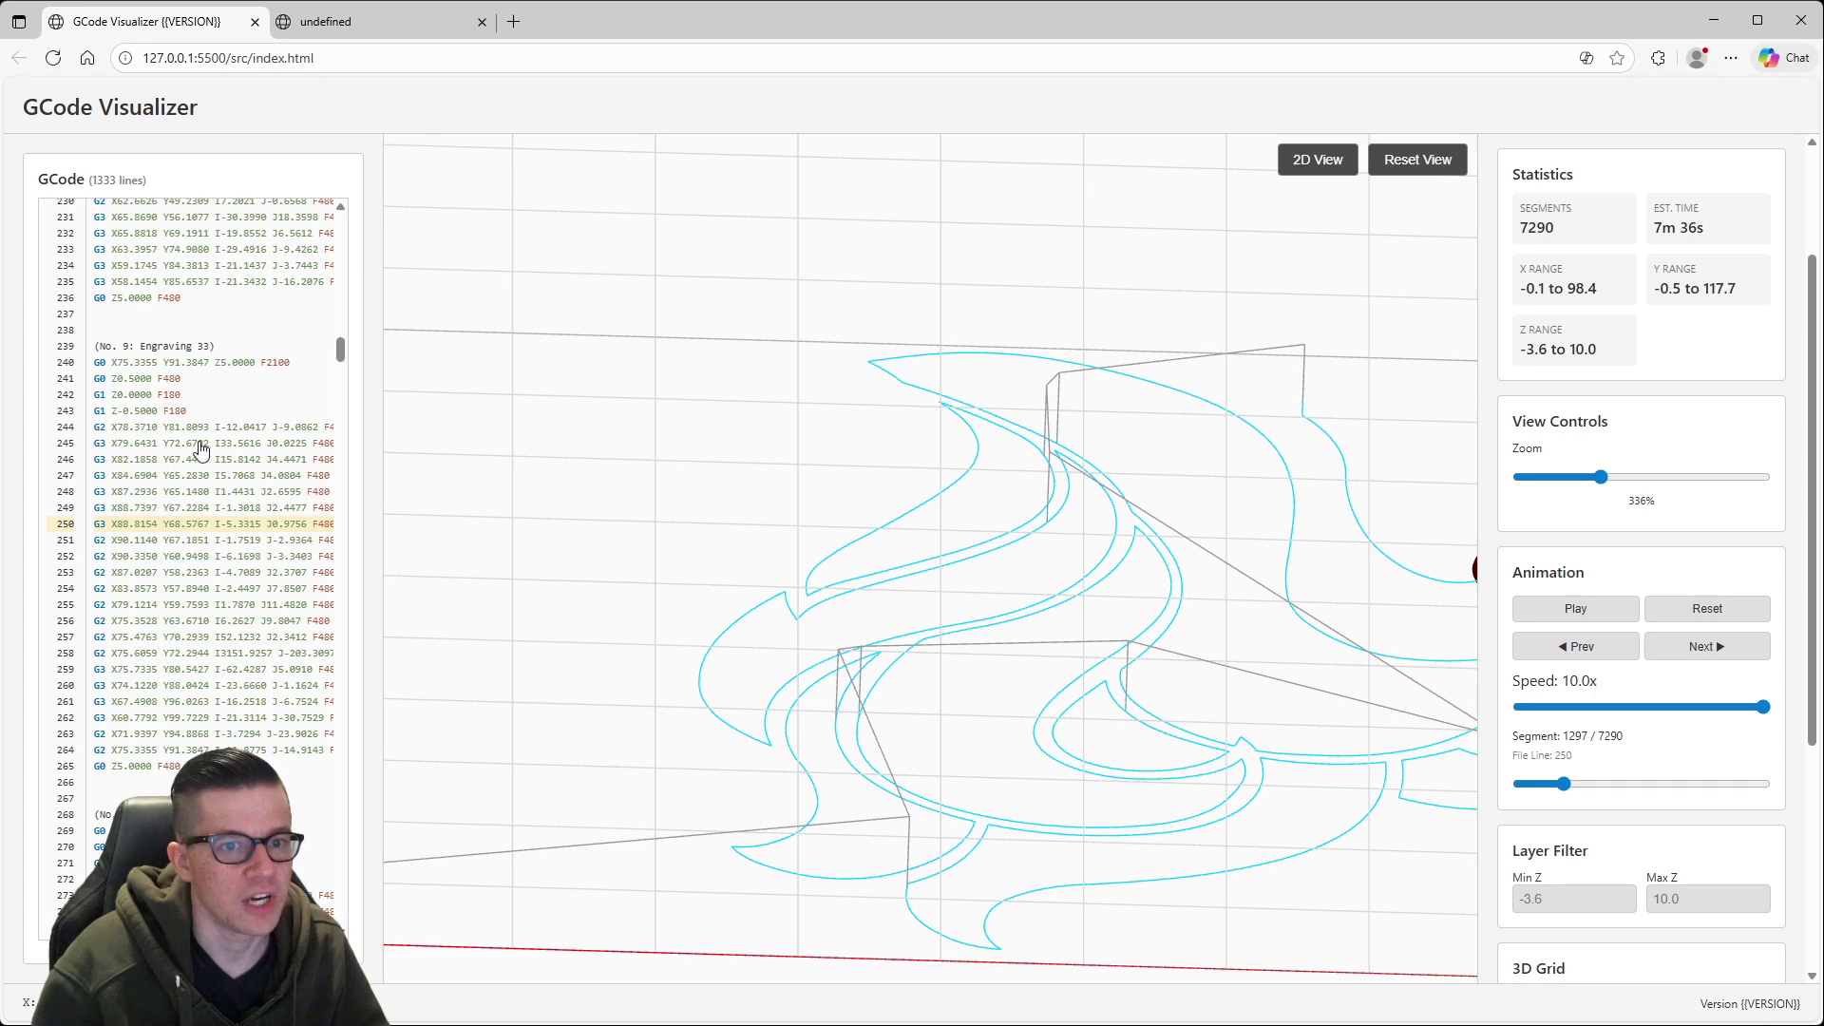
mouse_move(1171, 575)
left_mouse_down()
mouse_move(1021, 586)
mouse_move(1164, 575)
left_mouse_up()
right_click_drag(1164, 574, 776, 607)
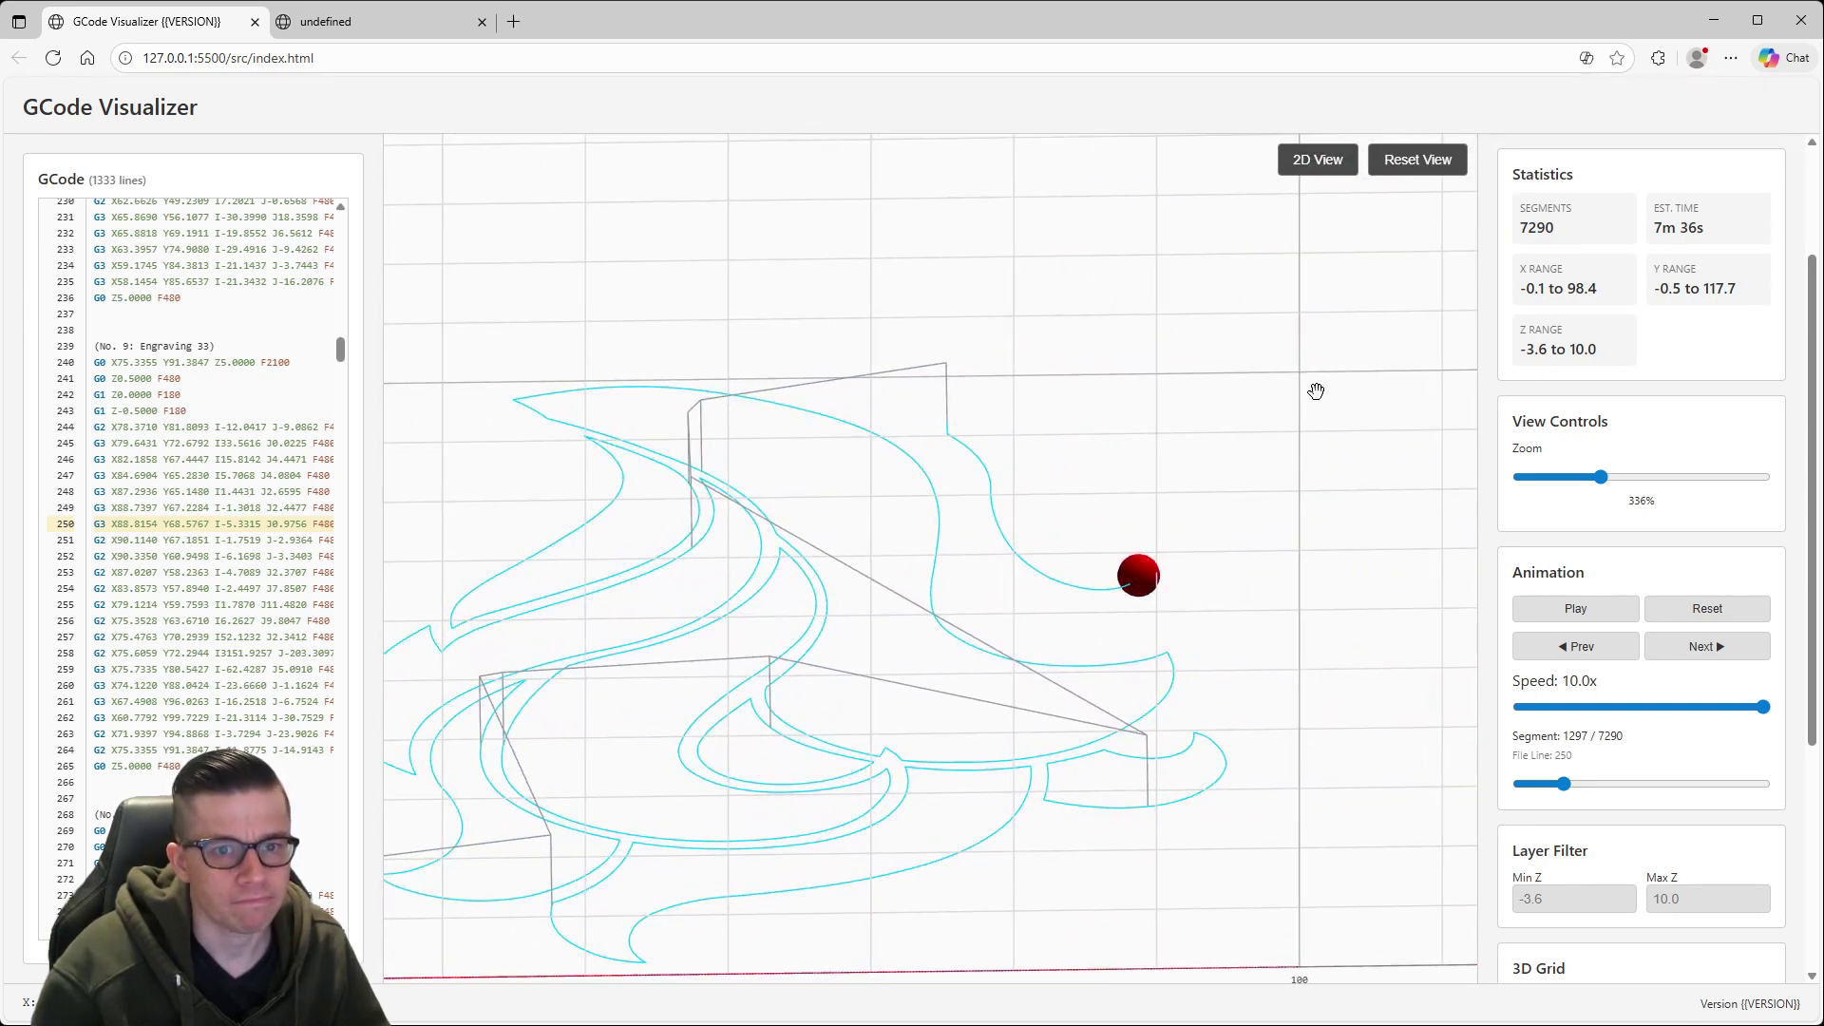
Step: Examine the full extent of the 3D grid around the unicorn toolpath and its width and height settings
scroll(1599, 780, "down", 3)
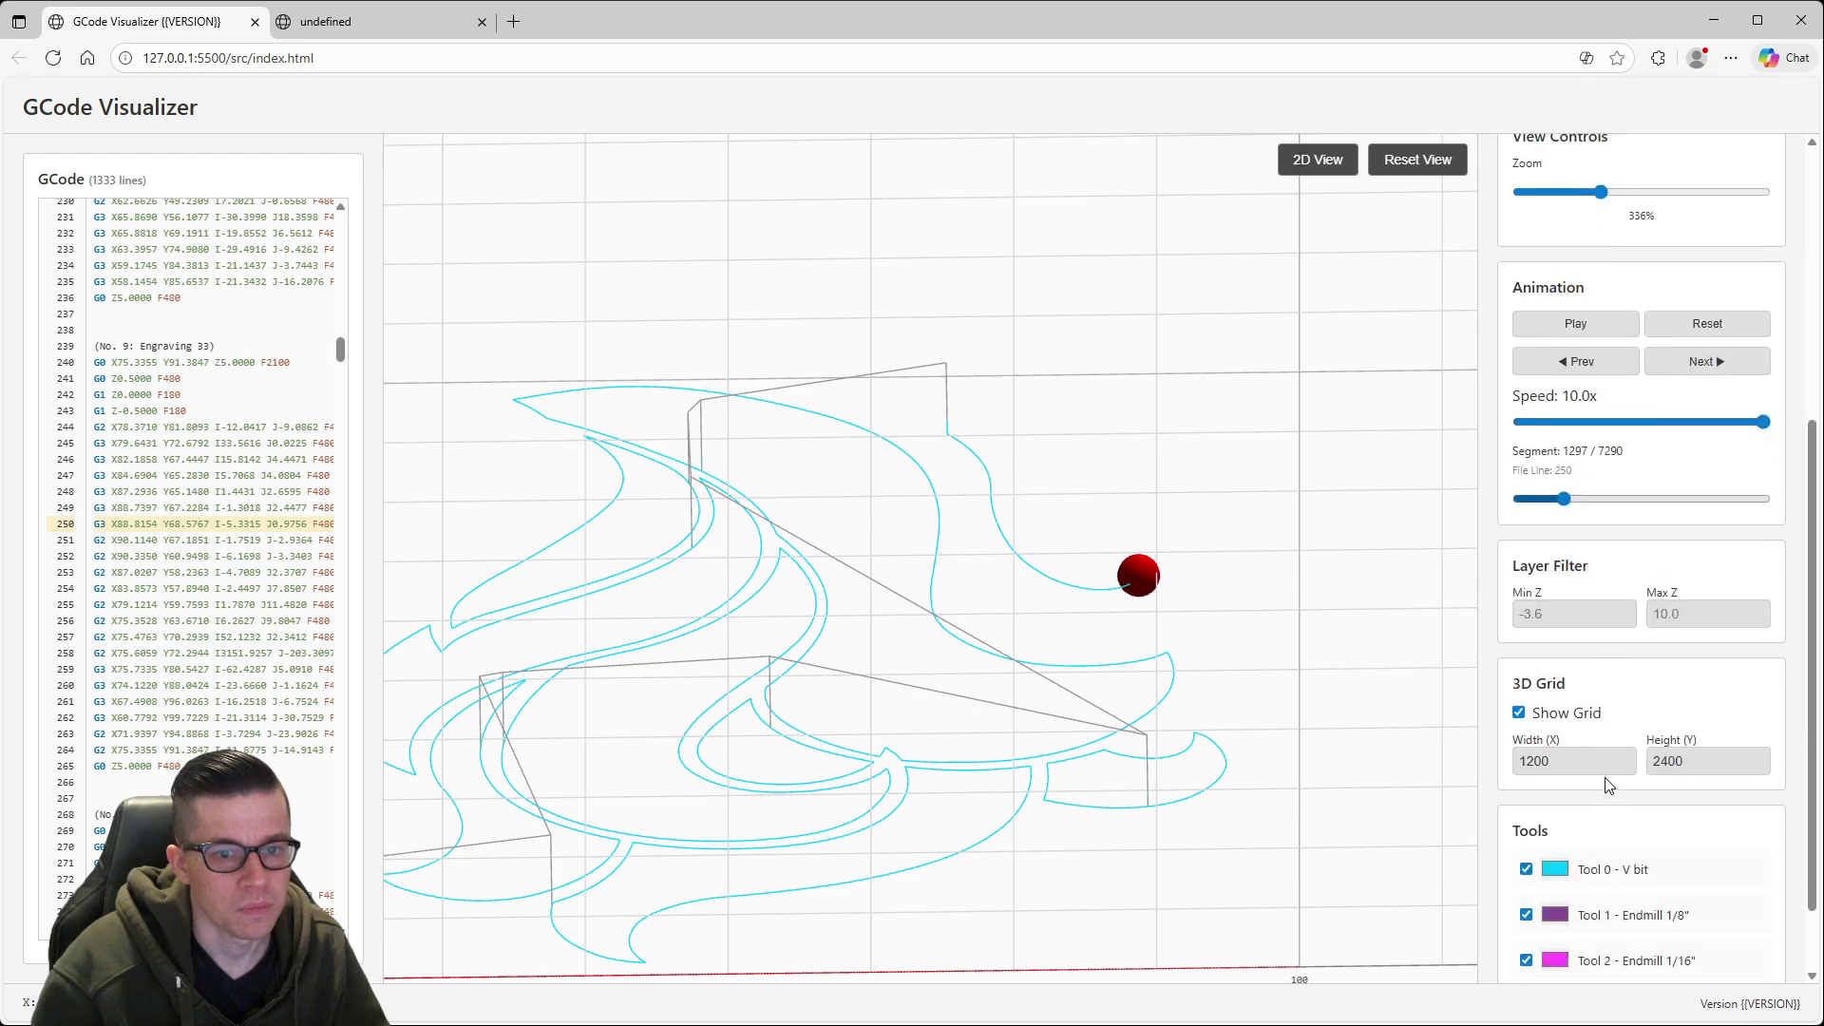
scroll(1604, 777, "up", 5)
scroll(1604, 777, "down", 3)
scroll(1216, 465, "down", 10)
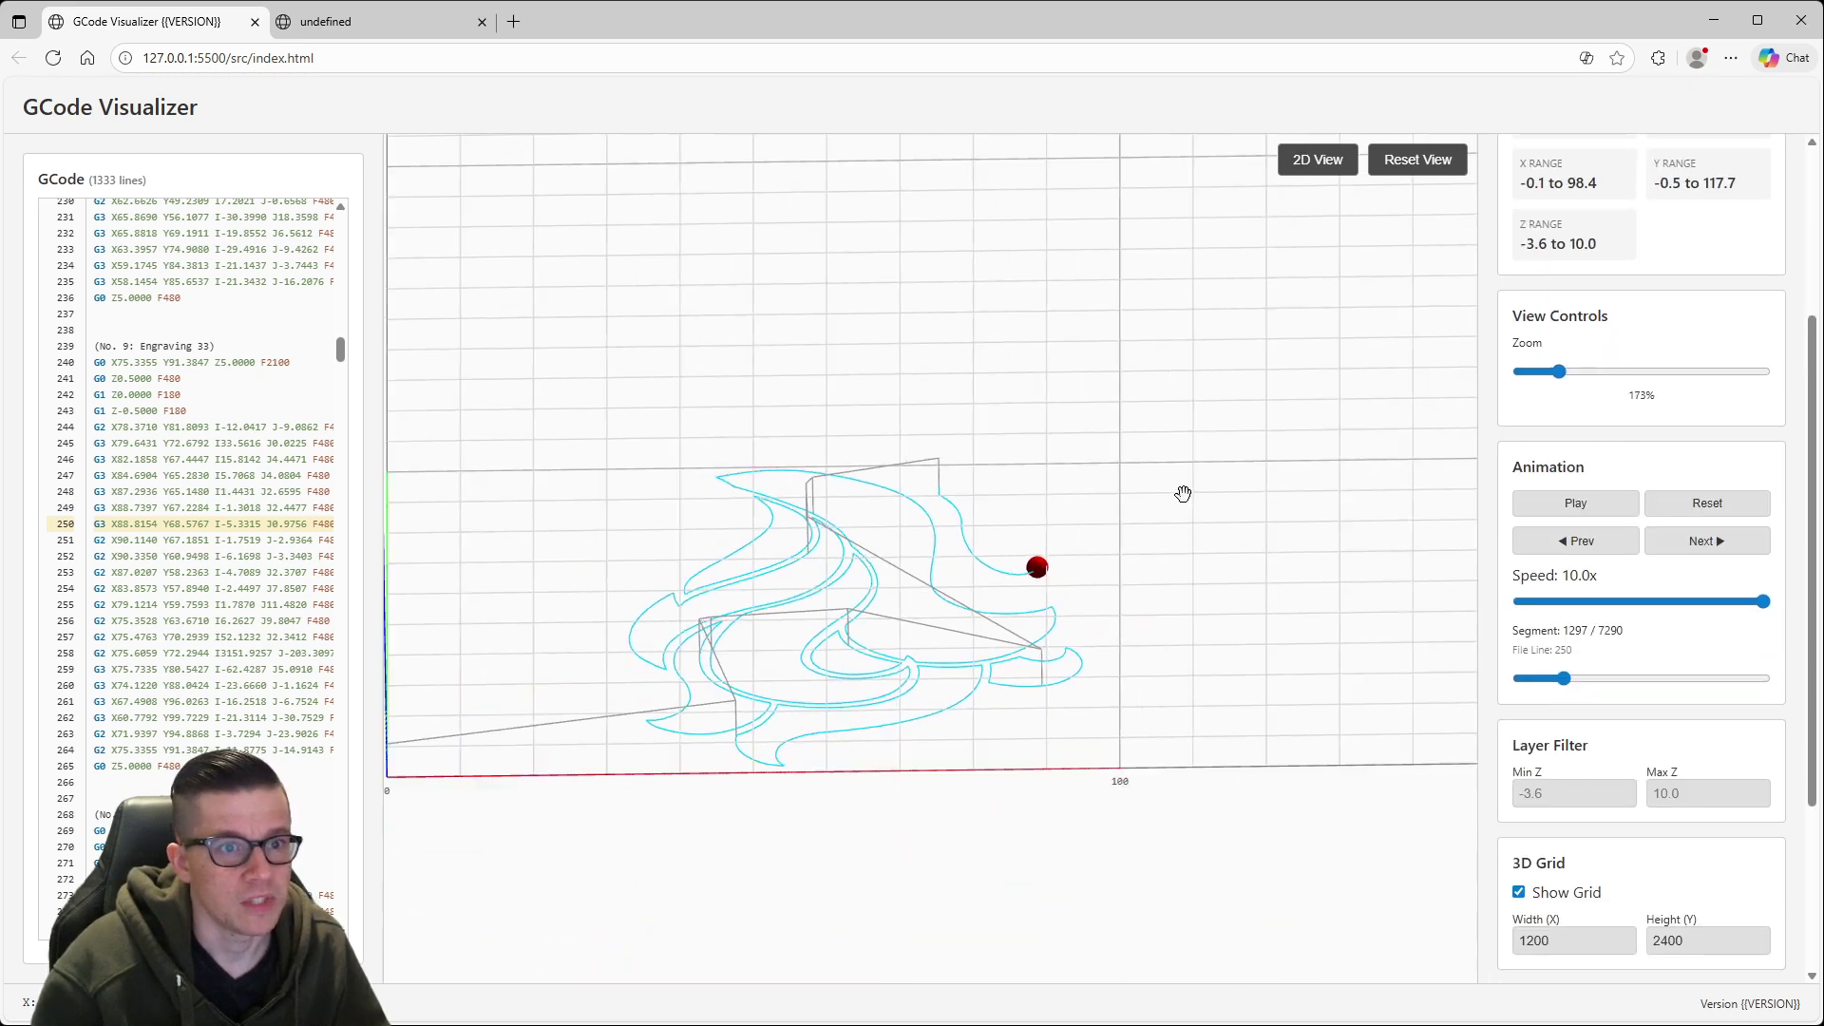
scroll(1177, 517, "down", 1)
scroll(1211, 551, "down", 2)
scroll(1204, 561, "down", 3)
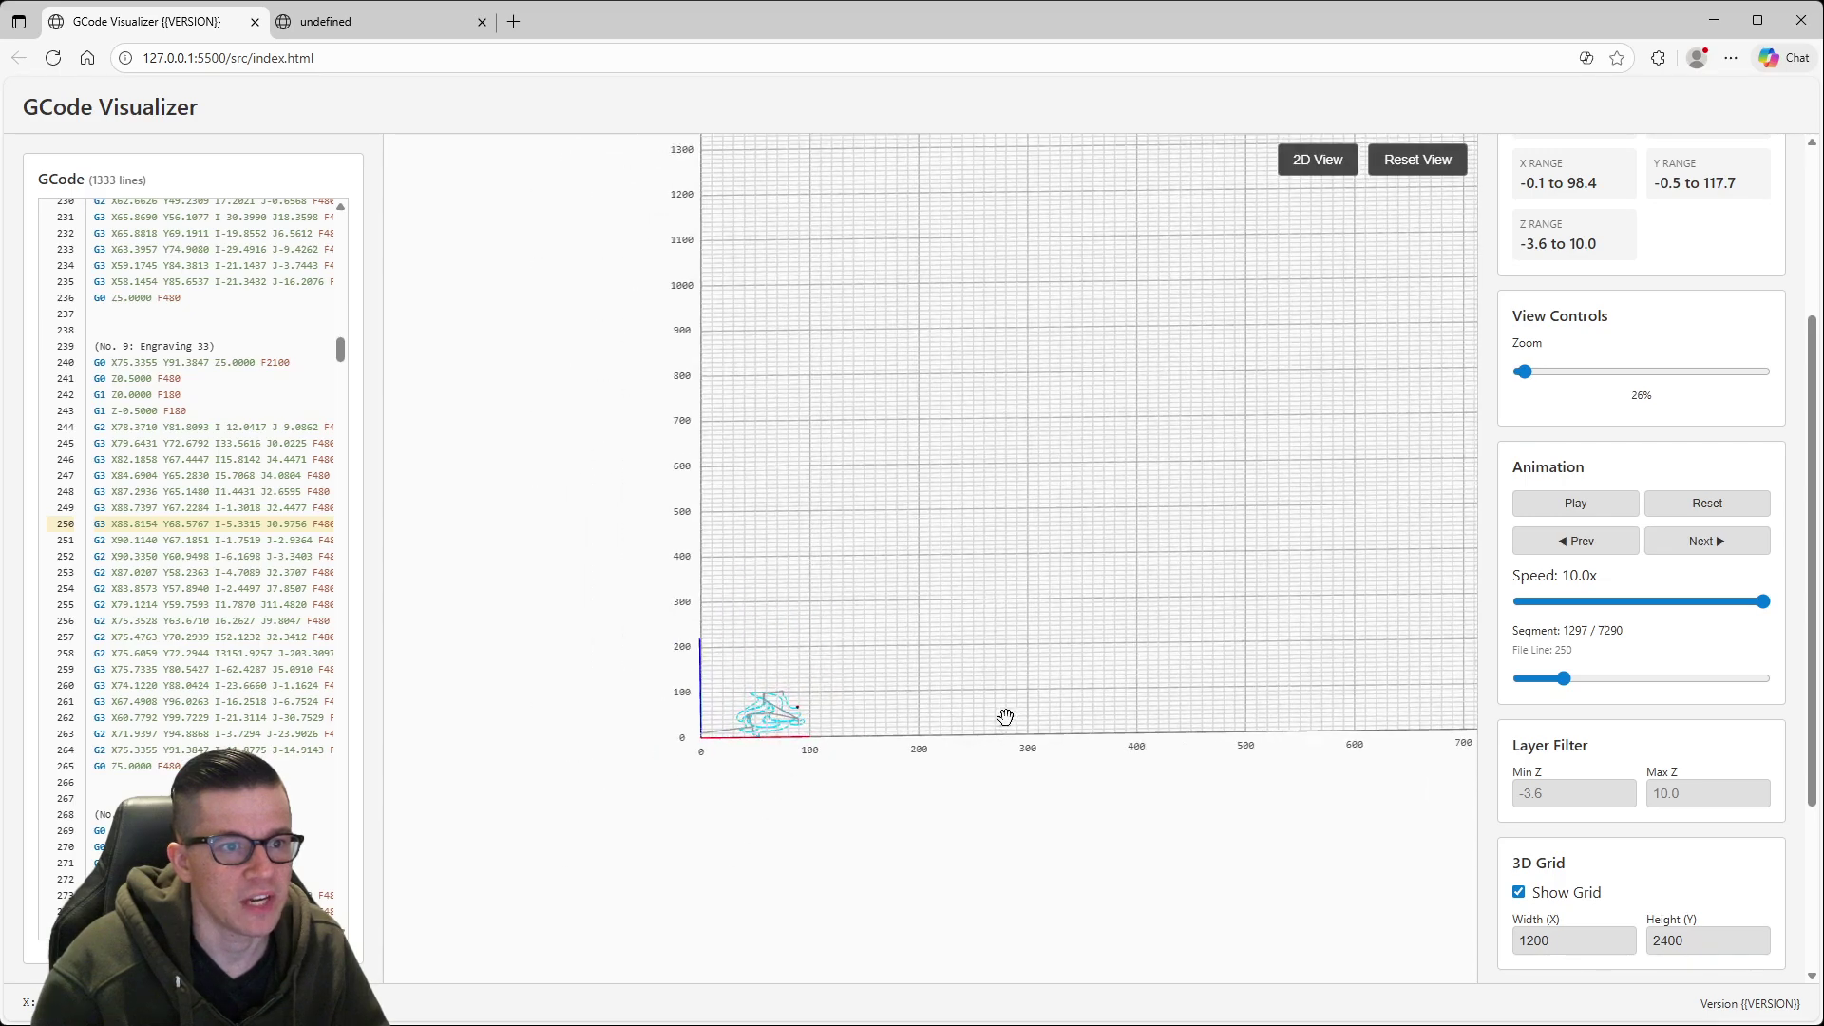
scroll(1156, 545, "down", 1)
scroll(1045, 656, "down", 3)
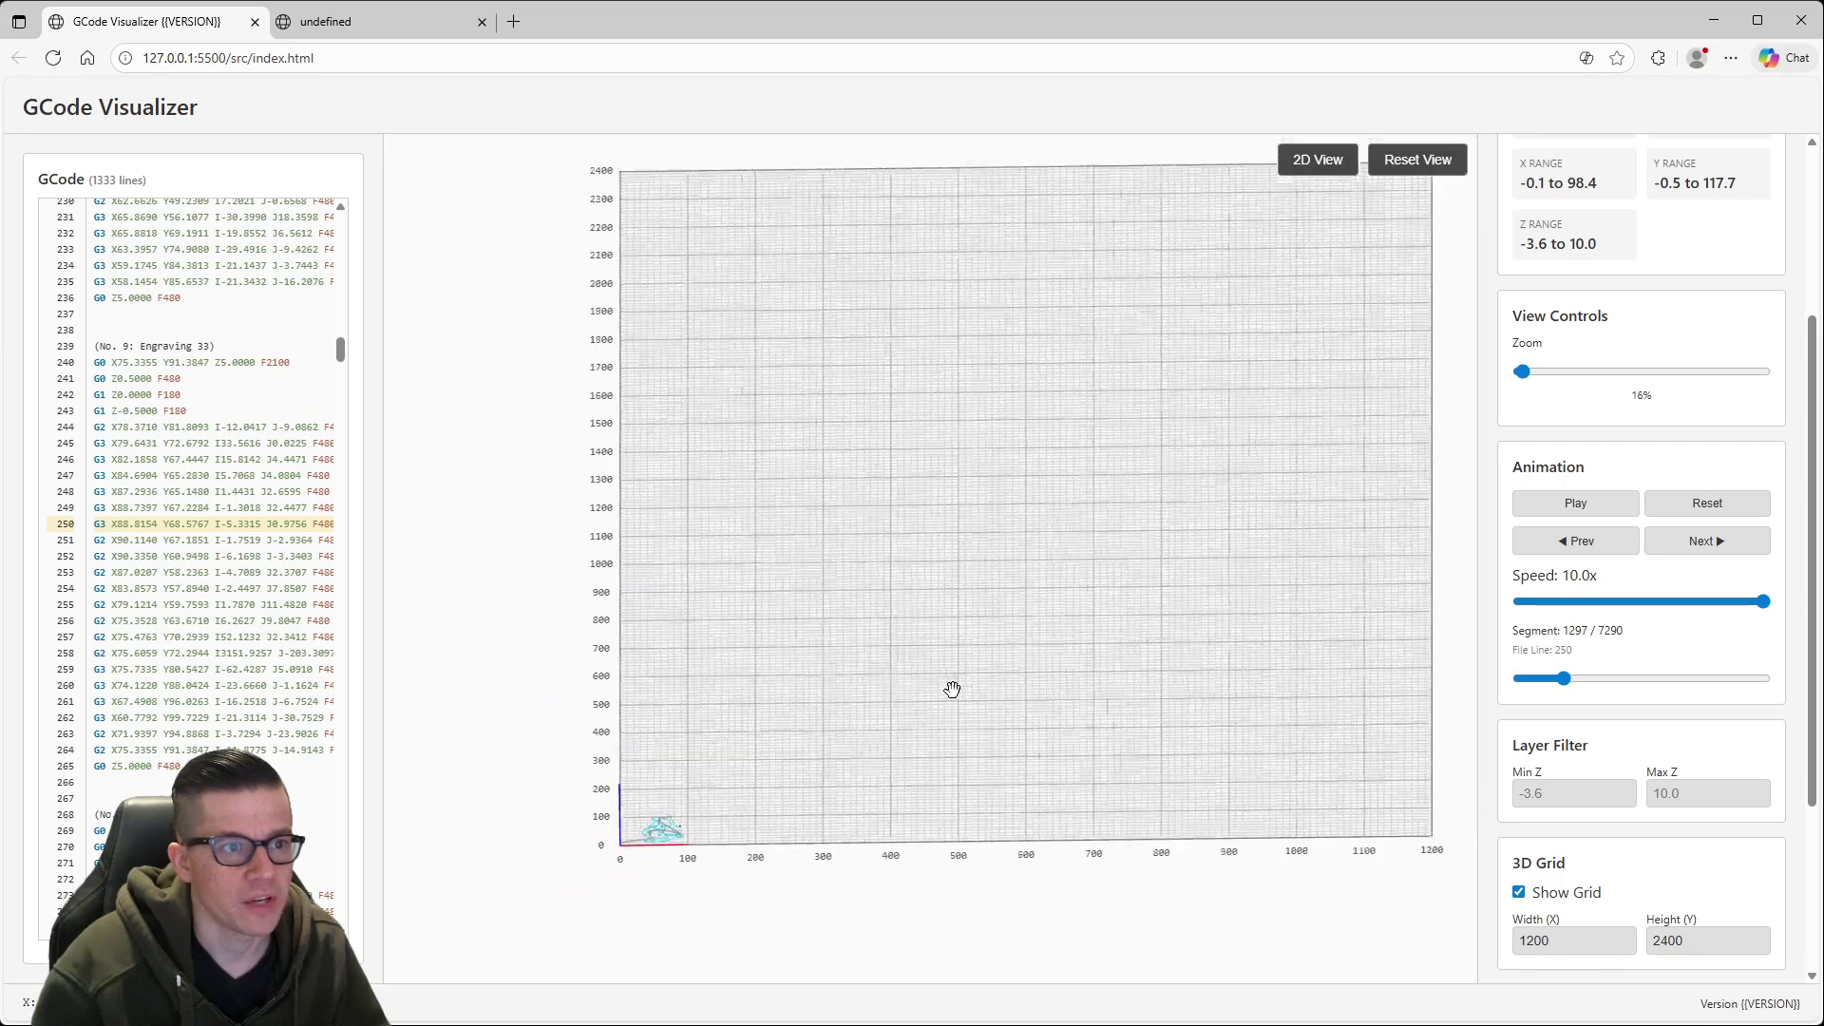
scroll(1662, 903, "down", 2)
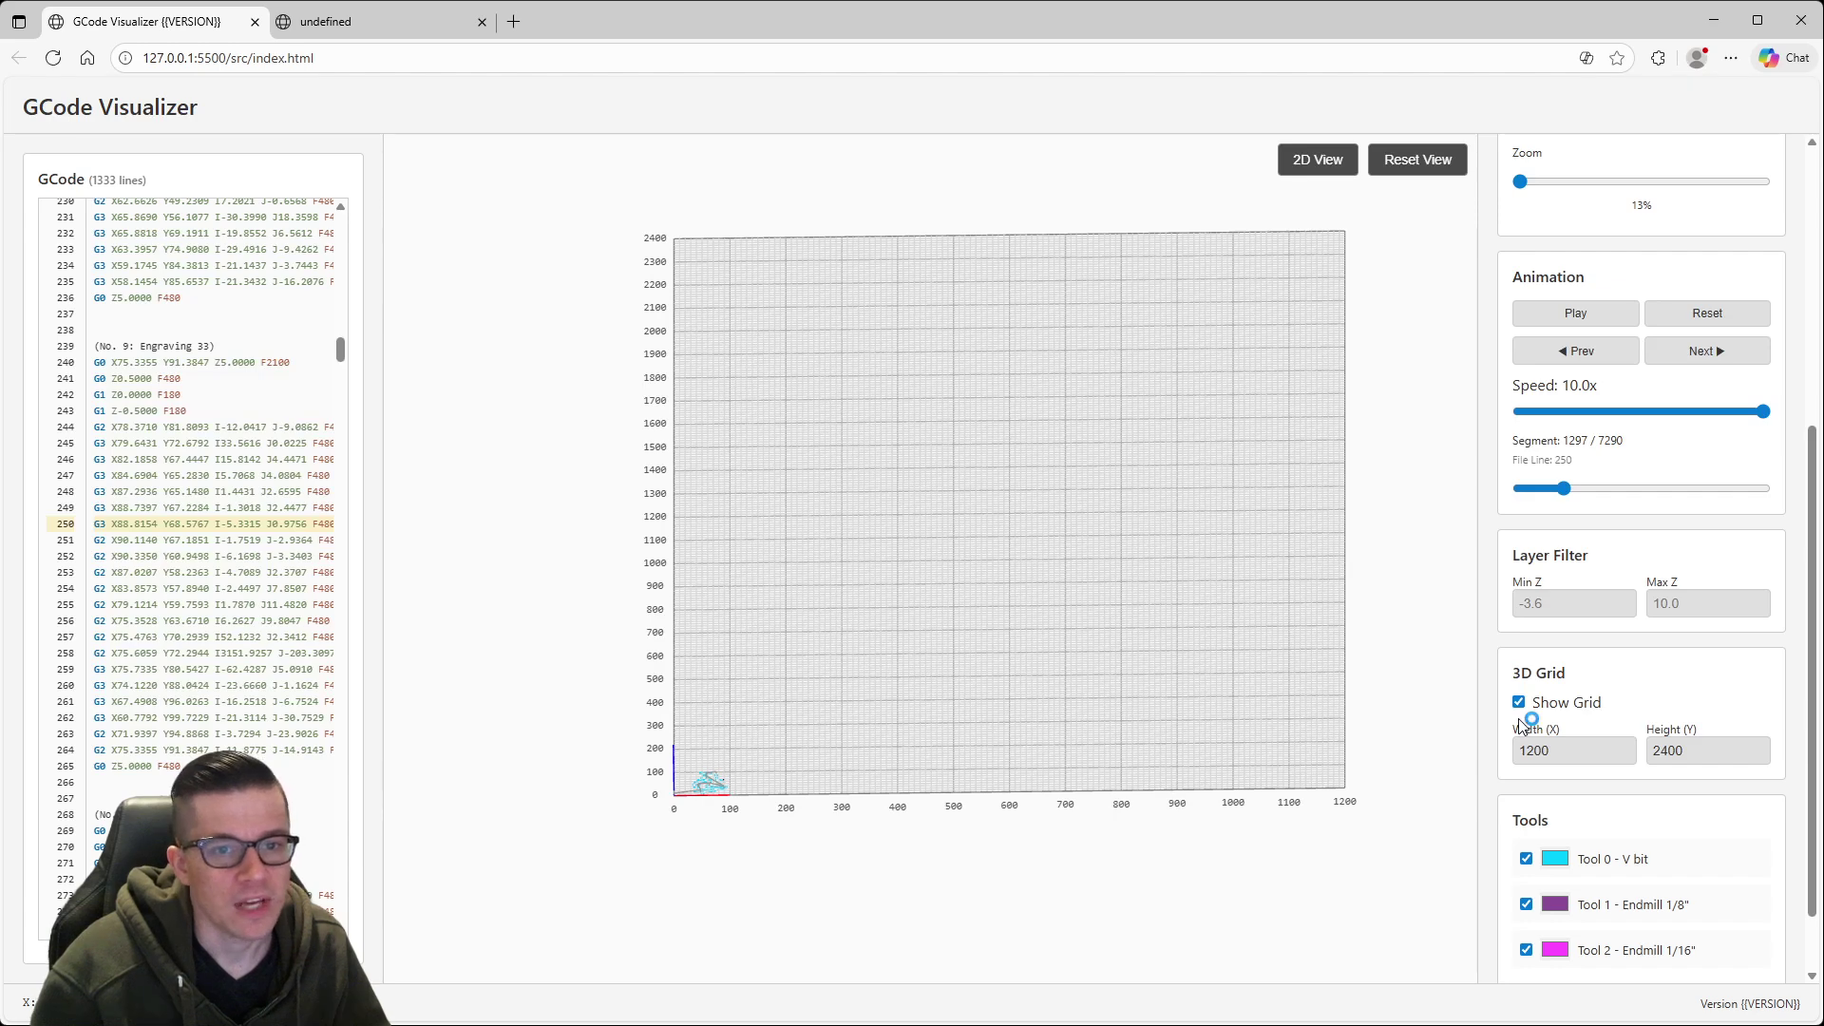
Step: Switch to the FluidNC Preview page, preview HappyThanksgiving.gcode from the SD card and bring the whole drawing into view
left_click(390, 21)
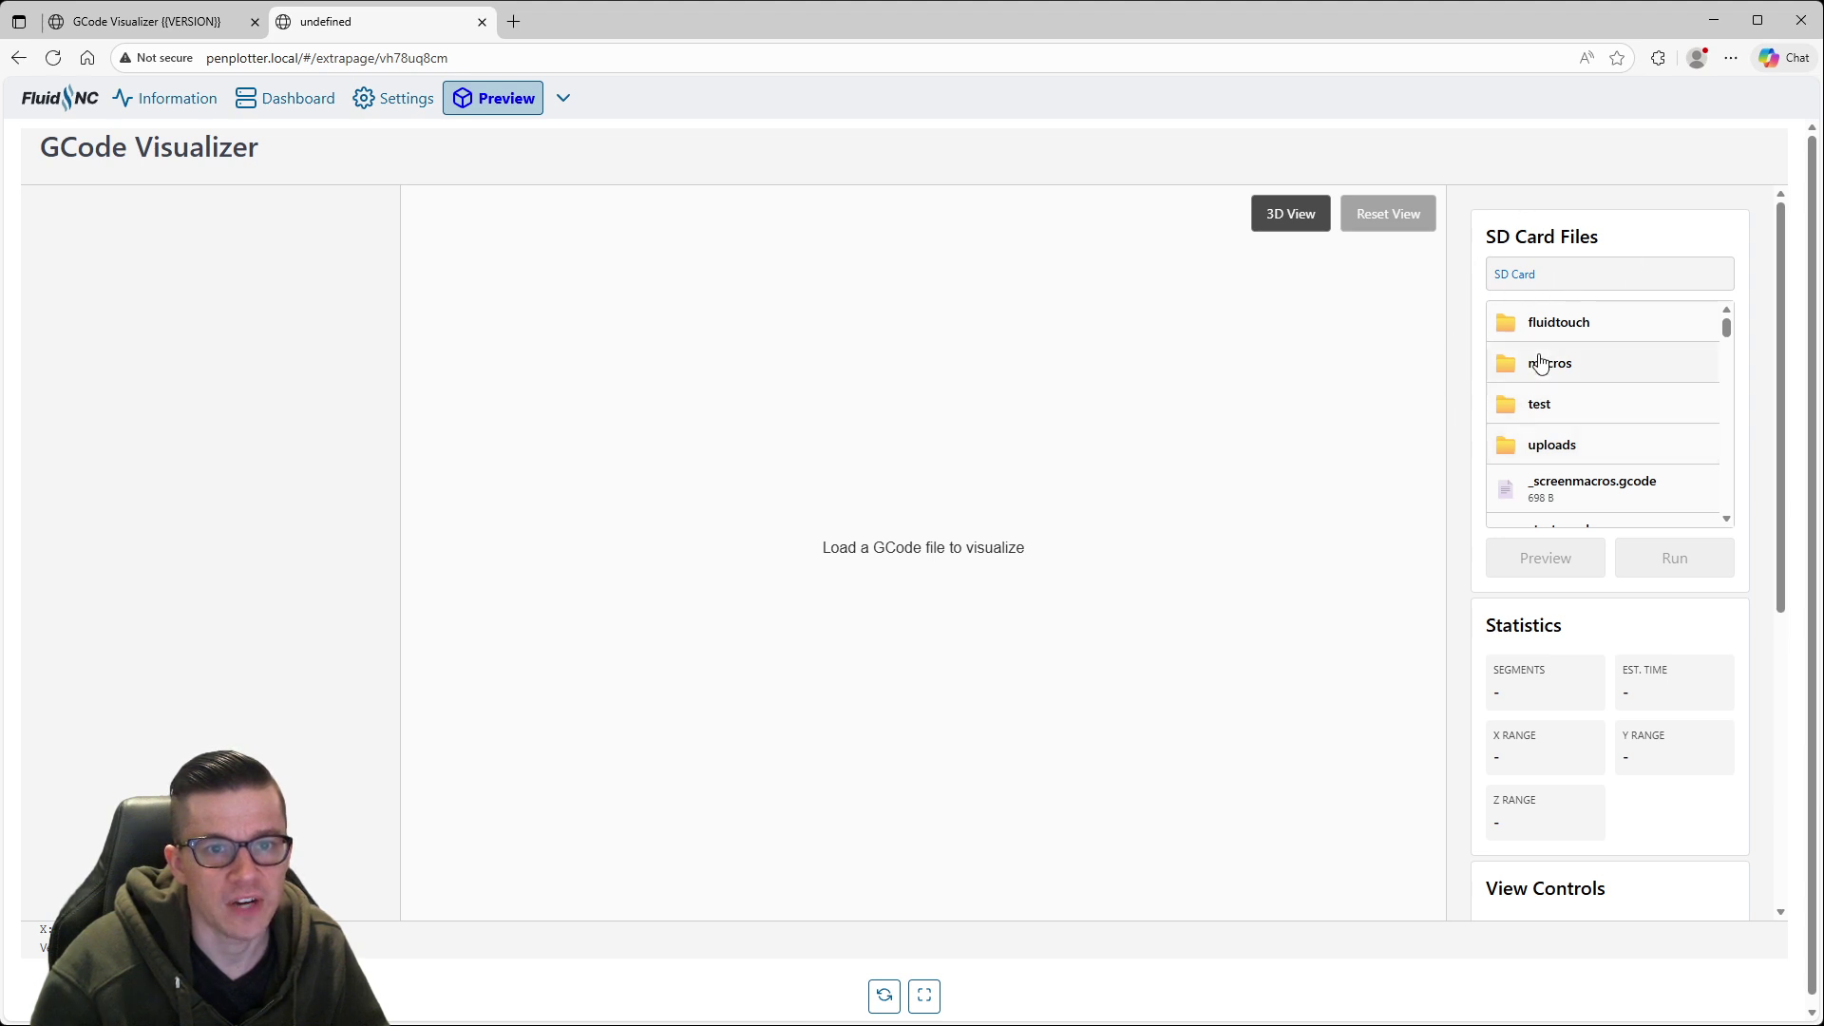
scroll(1606, 403, "down", 10)
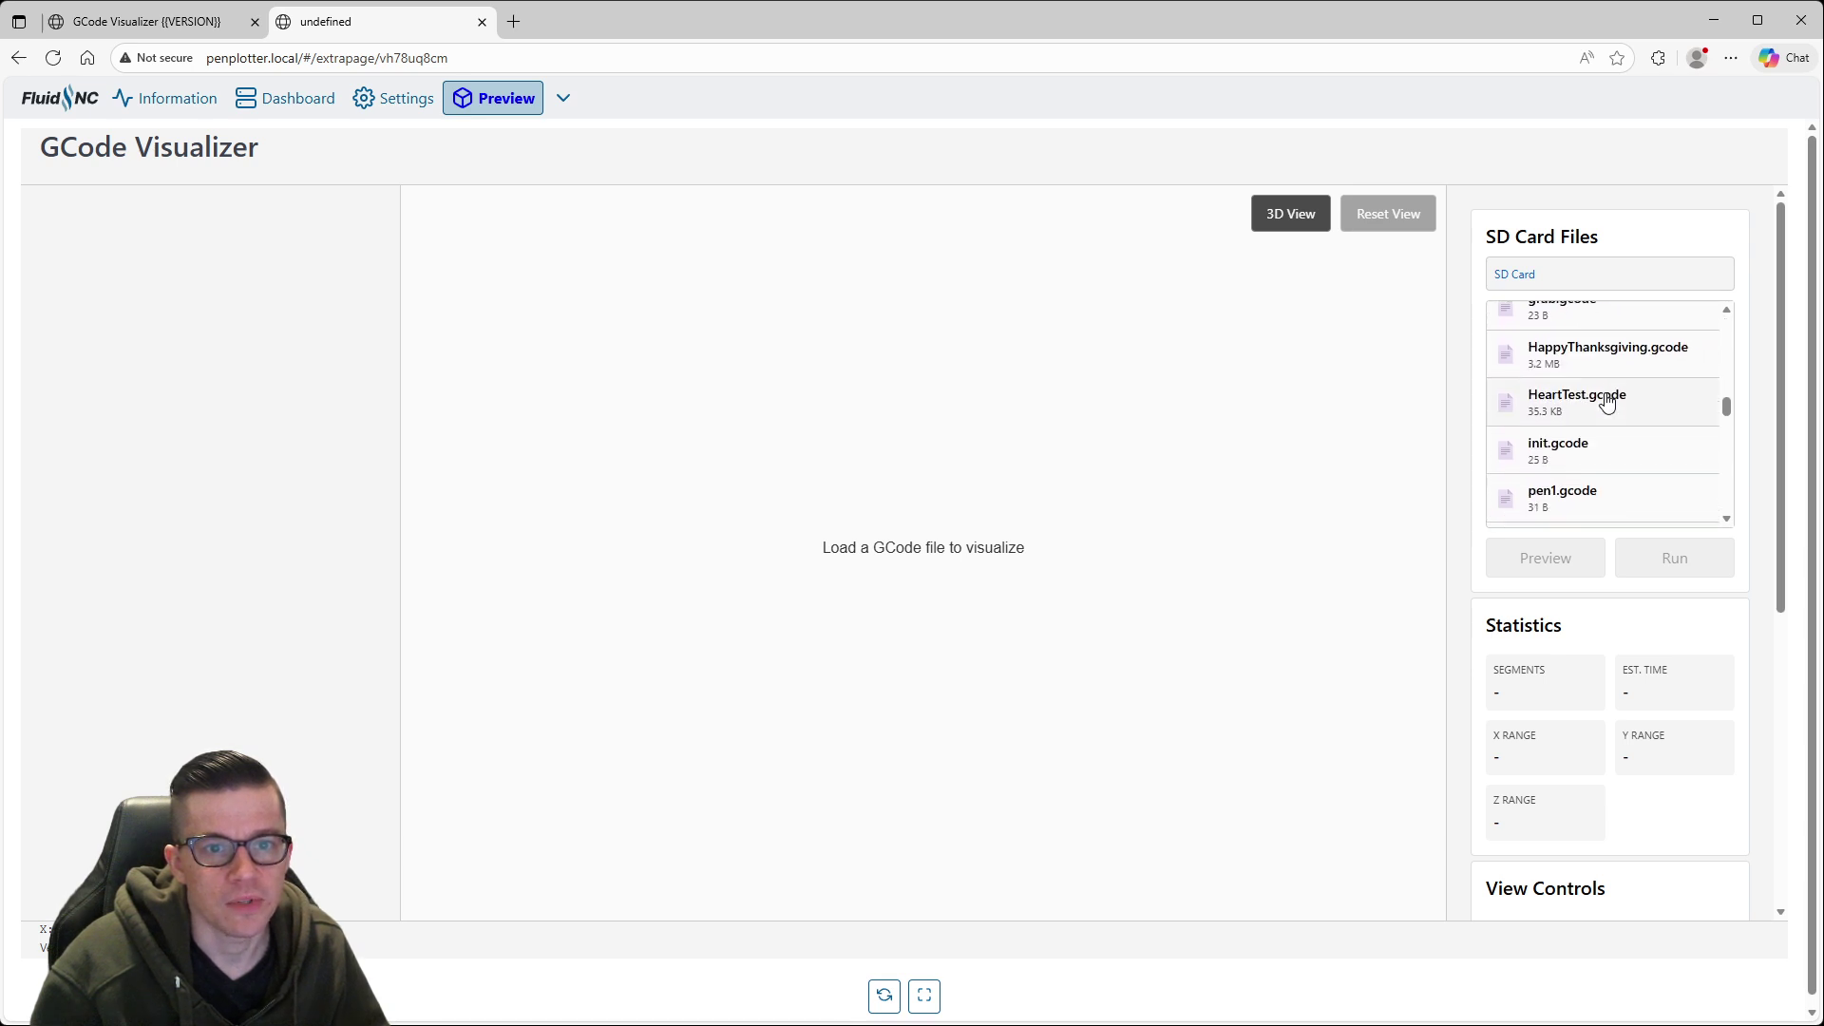
left_click(1583, 368)
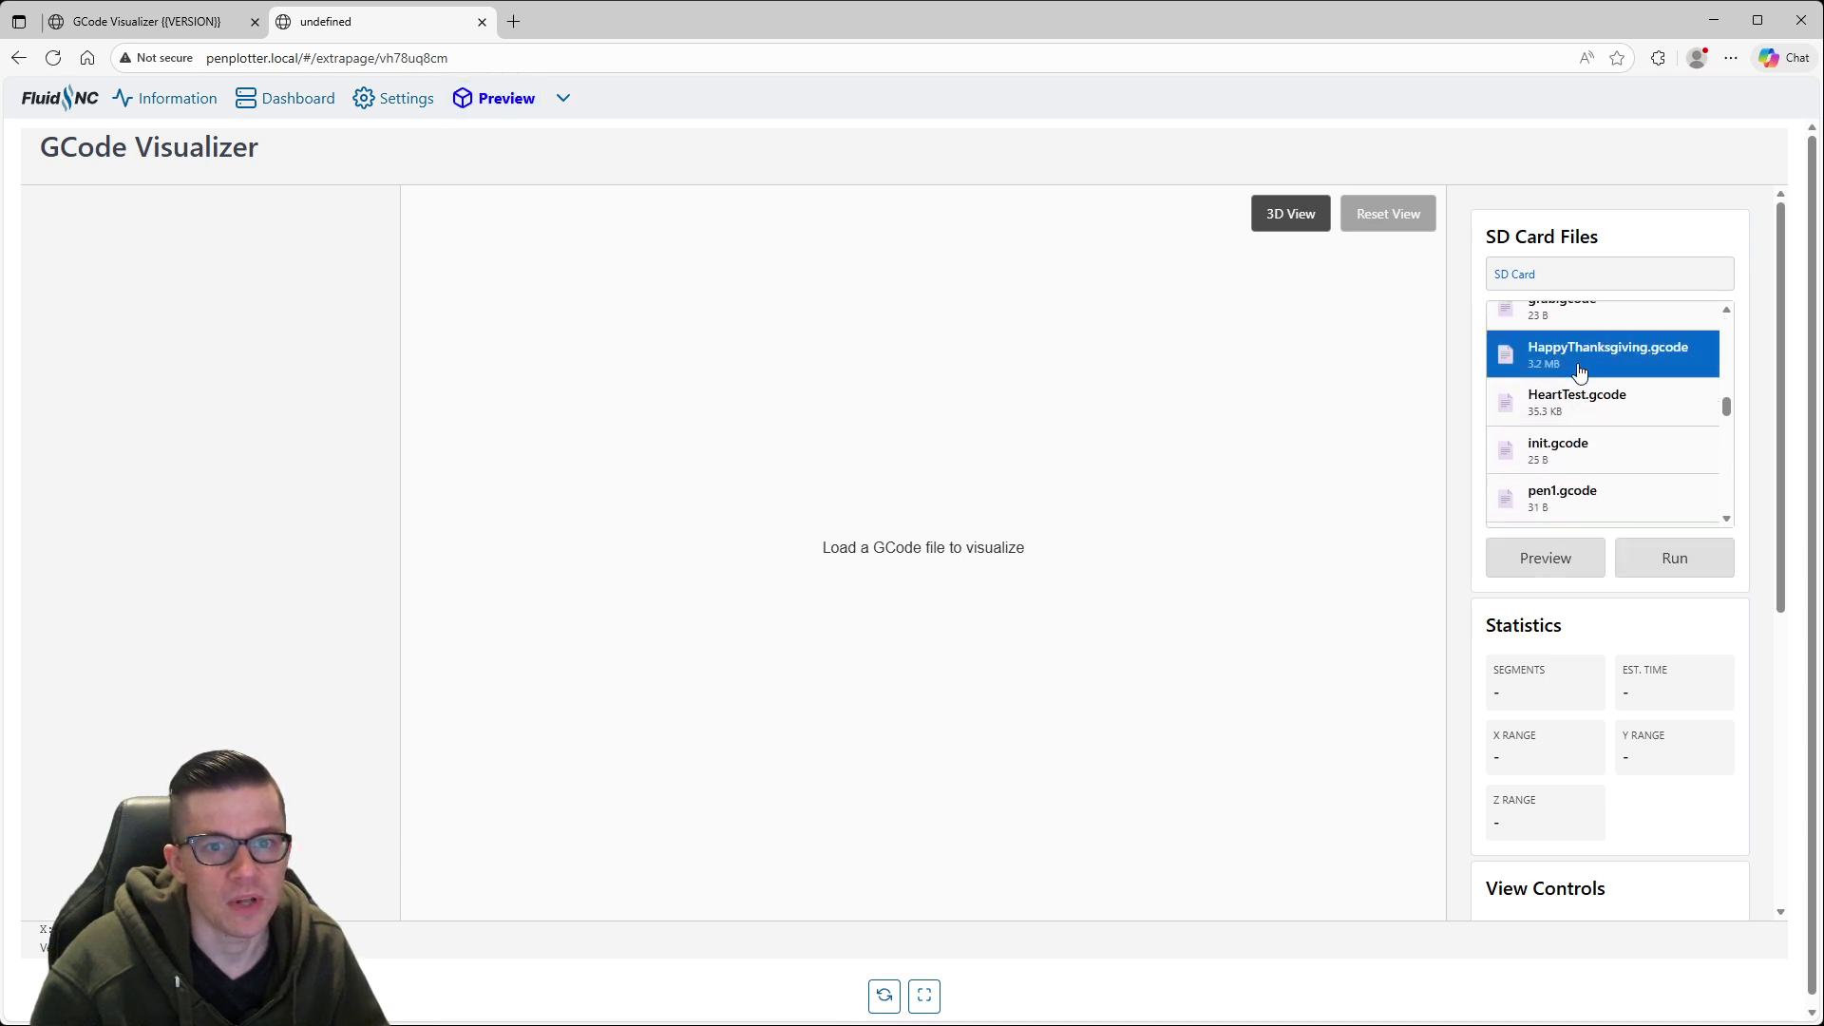
left_click(1546, 568)
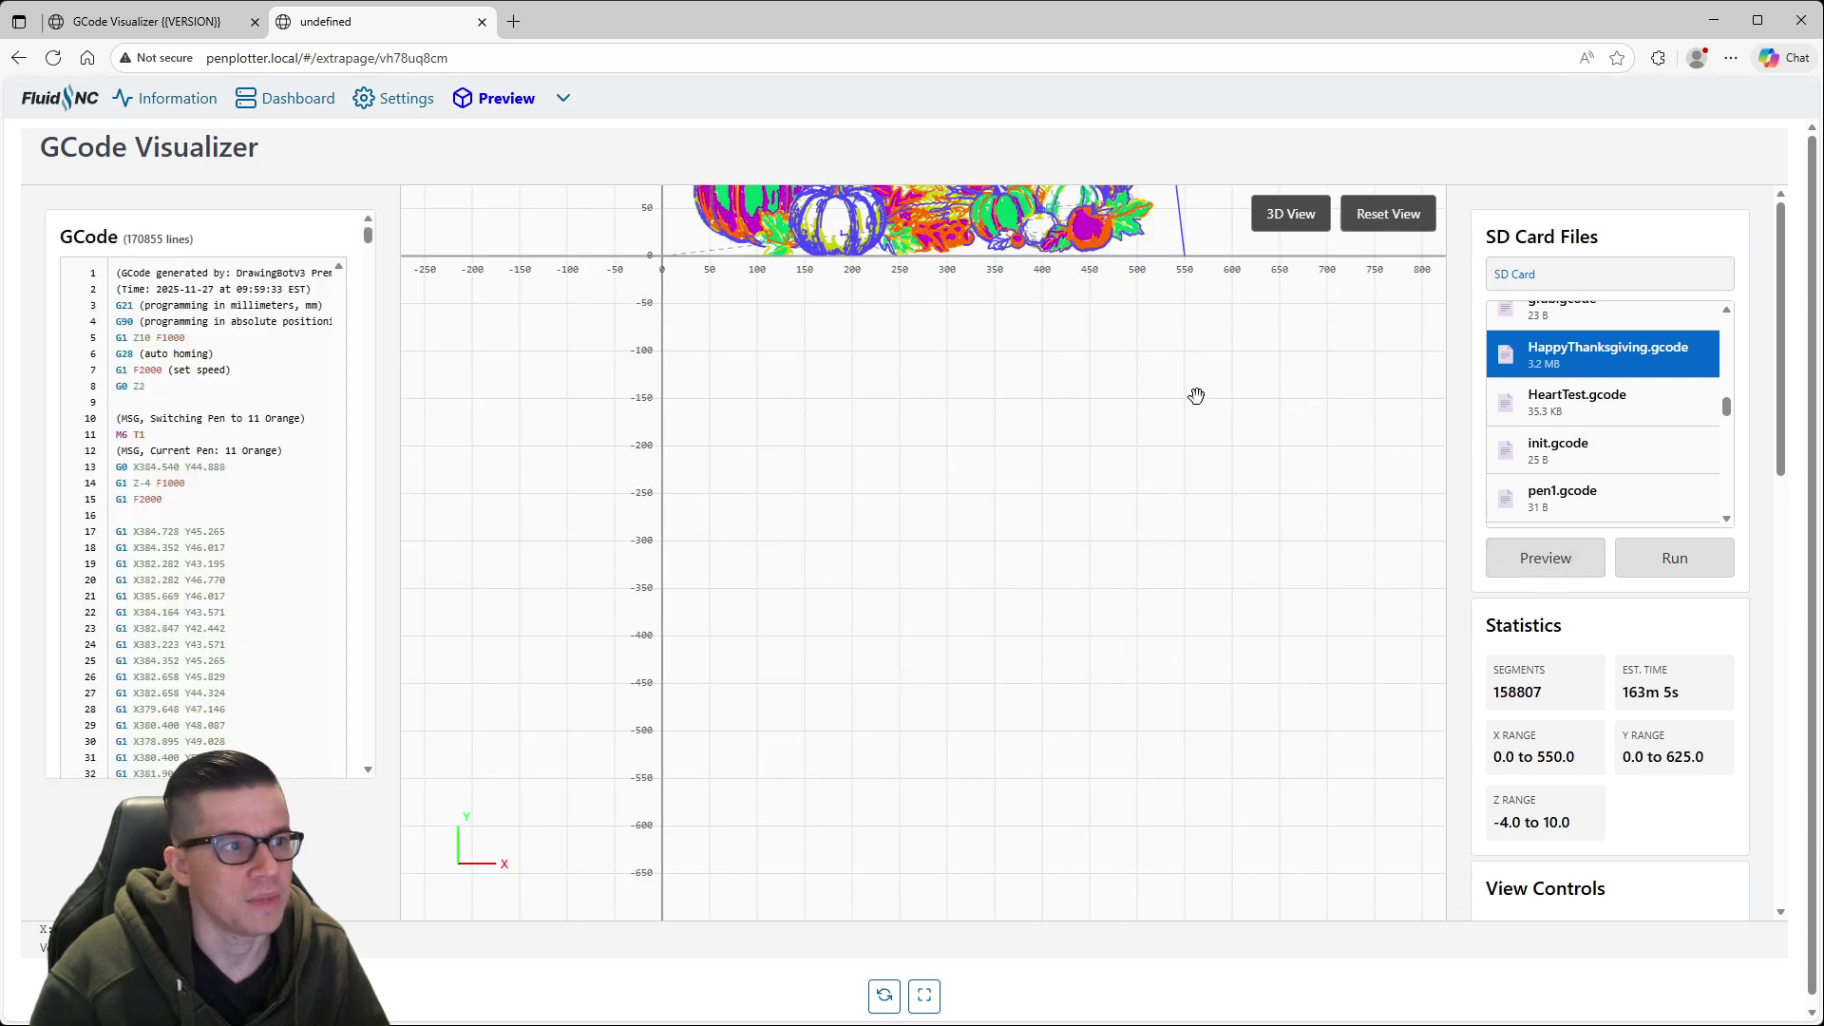
mouse_move(912, 391)
left_mouse_down()
mouse_move(912, 851)
mouse_move(901, 755)
mouse_move(907, 856)
mouse_move(896, 847)
left_mouse_up()
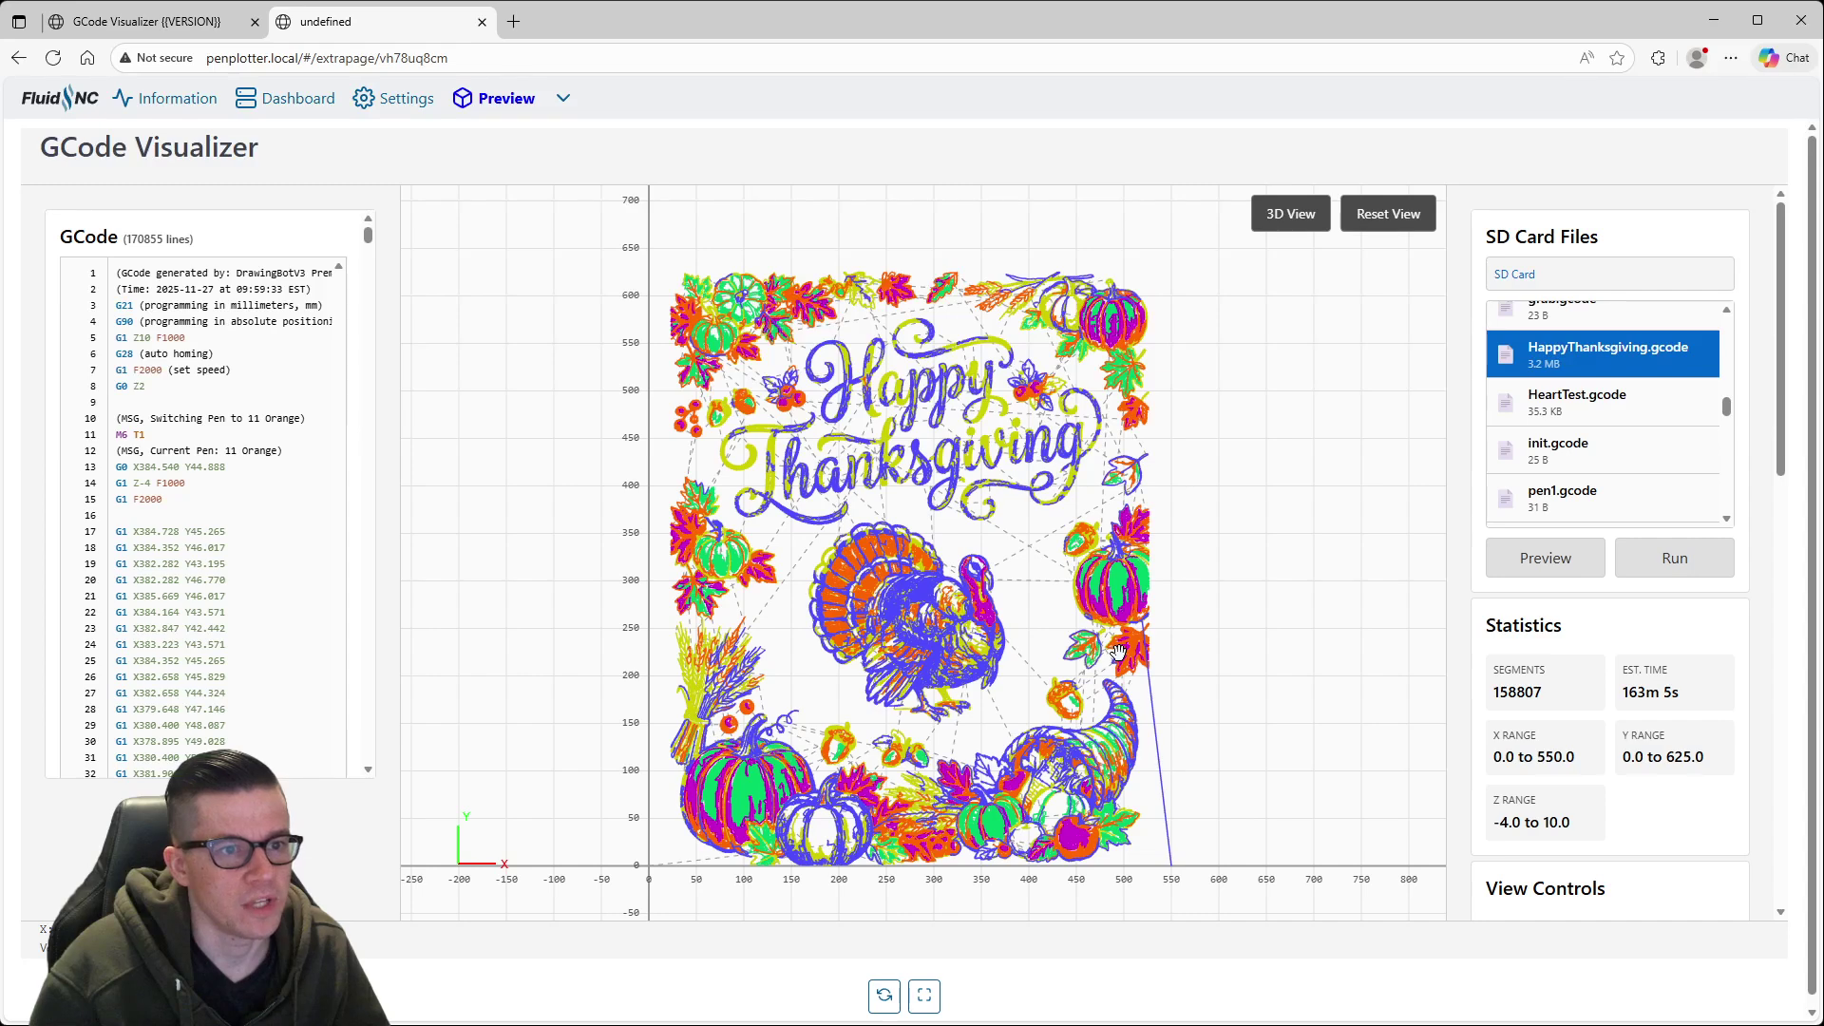
Step: Examine the tool colour list and the turkey's fine line detail in the Thanksgiving drawing
scroll(1631, 780, "down", 10)
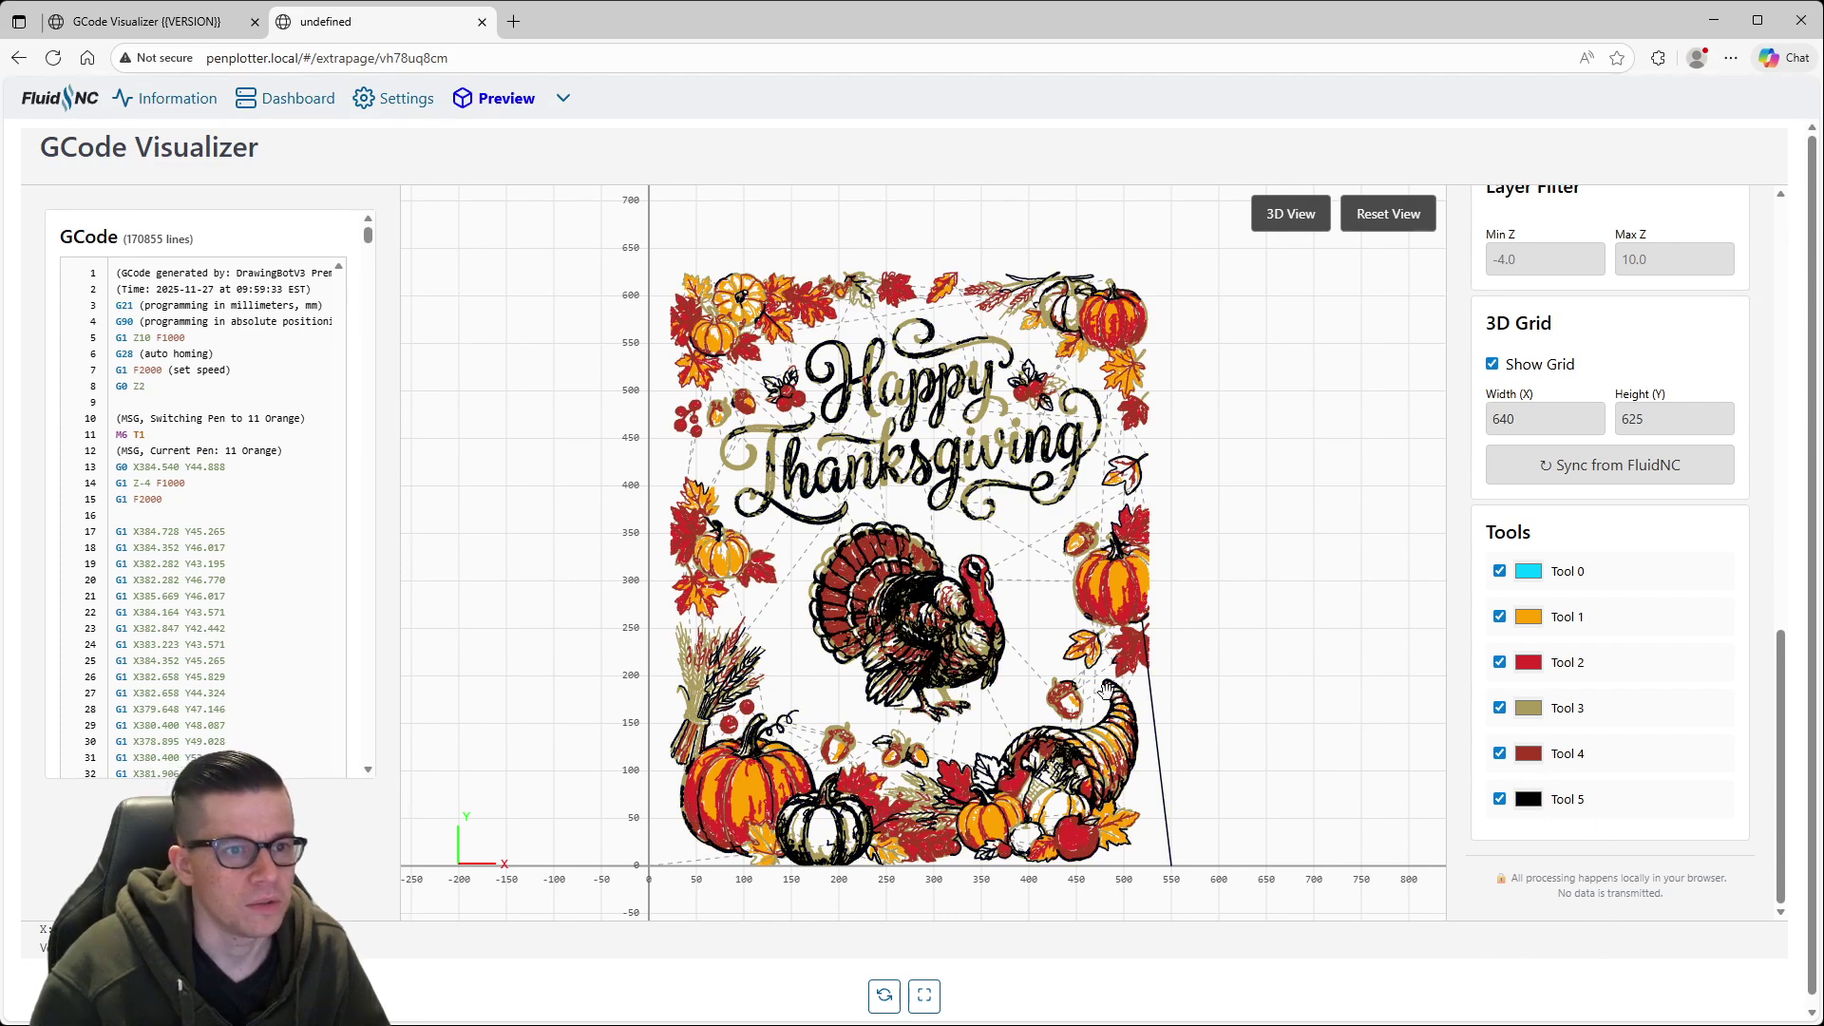
scroll(1073, 664, "up", 1)
scroll(1073, 664, "up", 1)
scroll(878, 603, "up", 5)
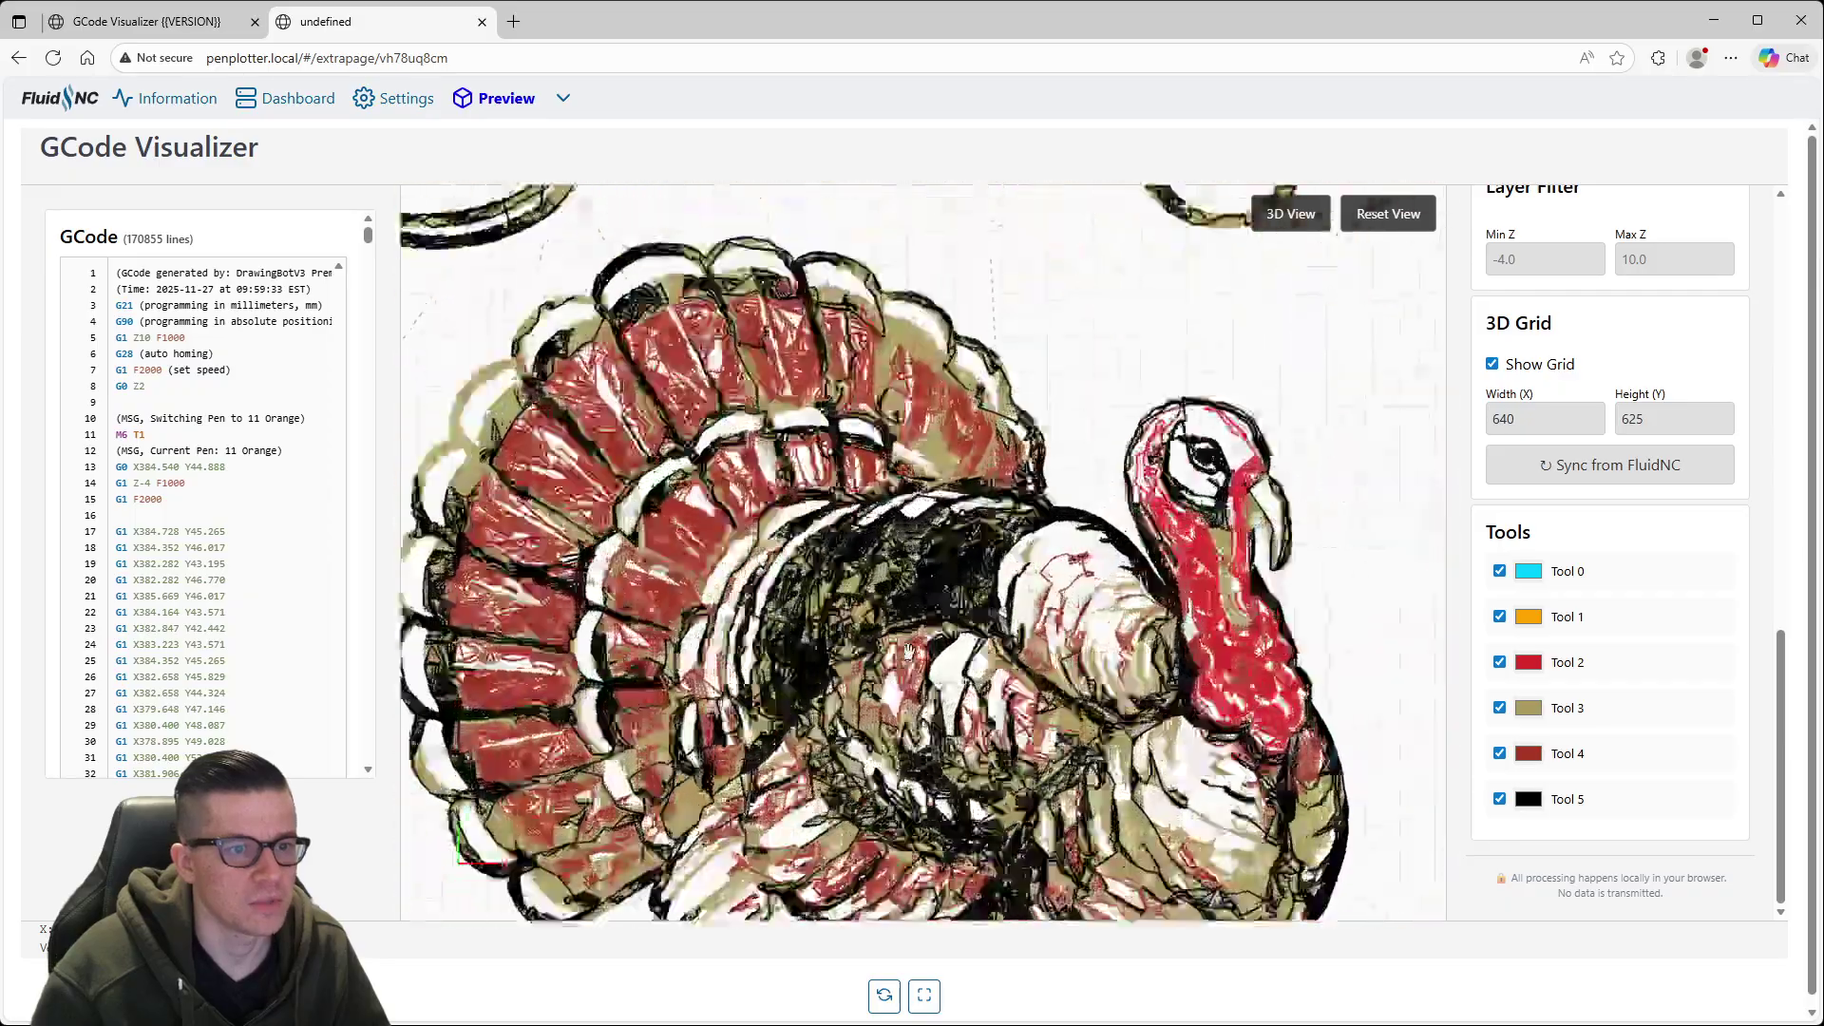
Step: Examine the turkey's overlapping pen strokes up close in 2D and the whole Thanksgiving toolpath in the 3D view
scroll(944, 720, "down", 2)
left_click_drag(944, 720, 911, 574)
scroll(911, 574, "up", 4)
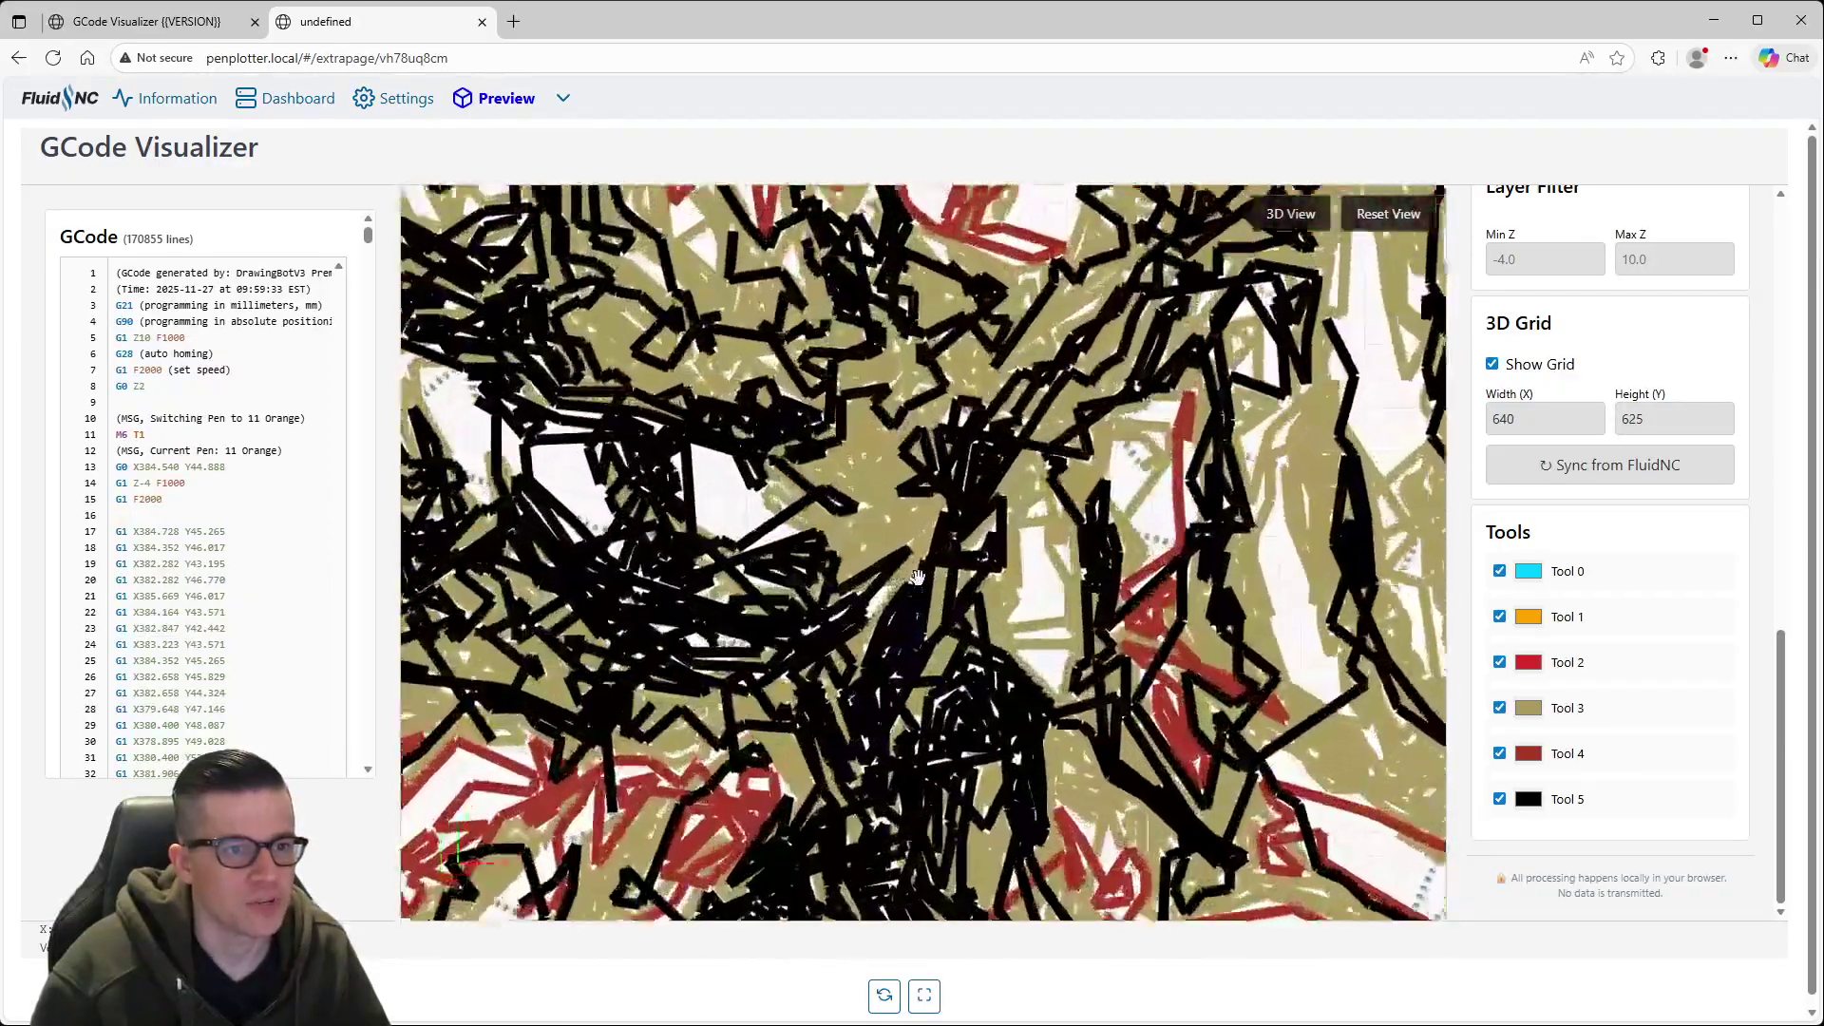
scroll(917, 575, "down", 6)
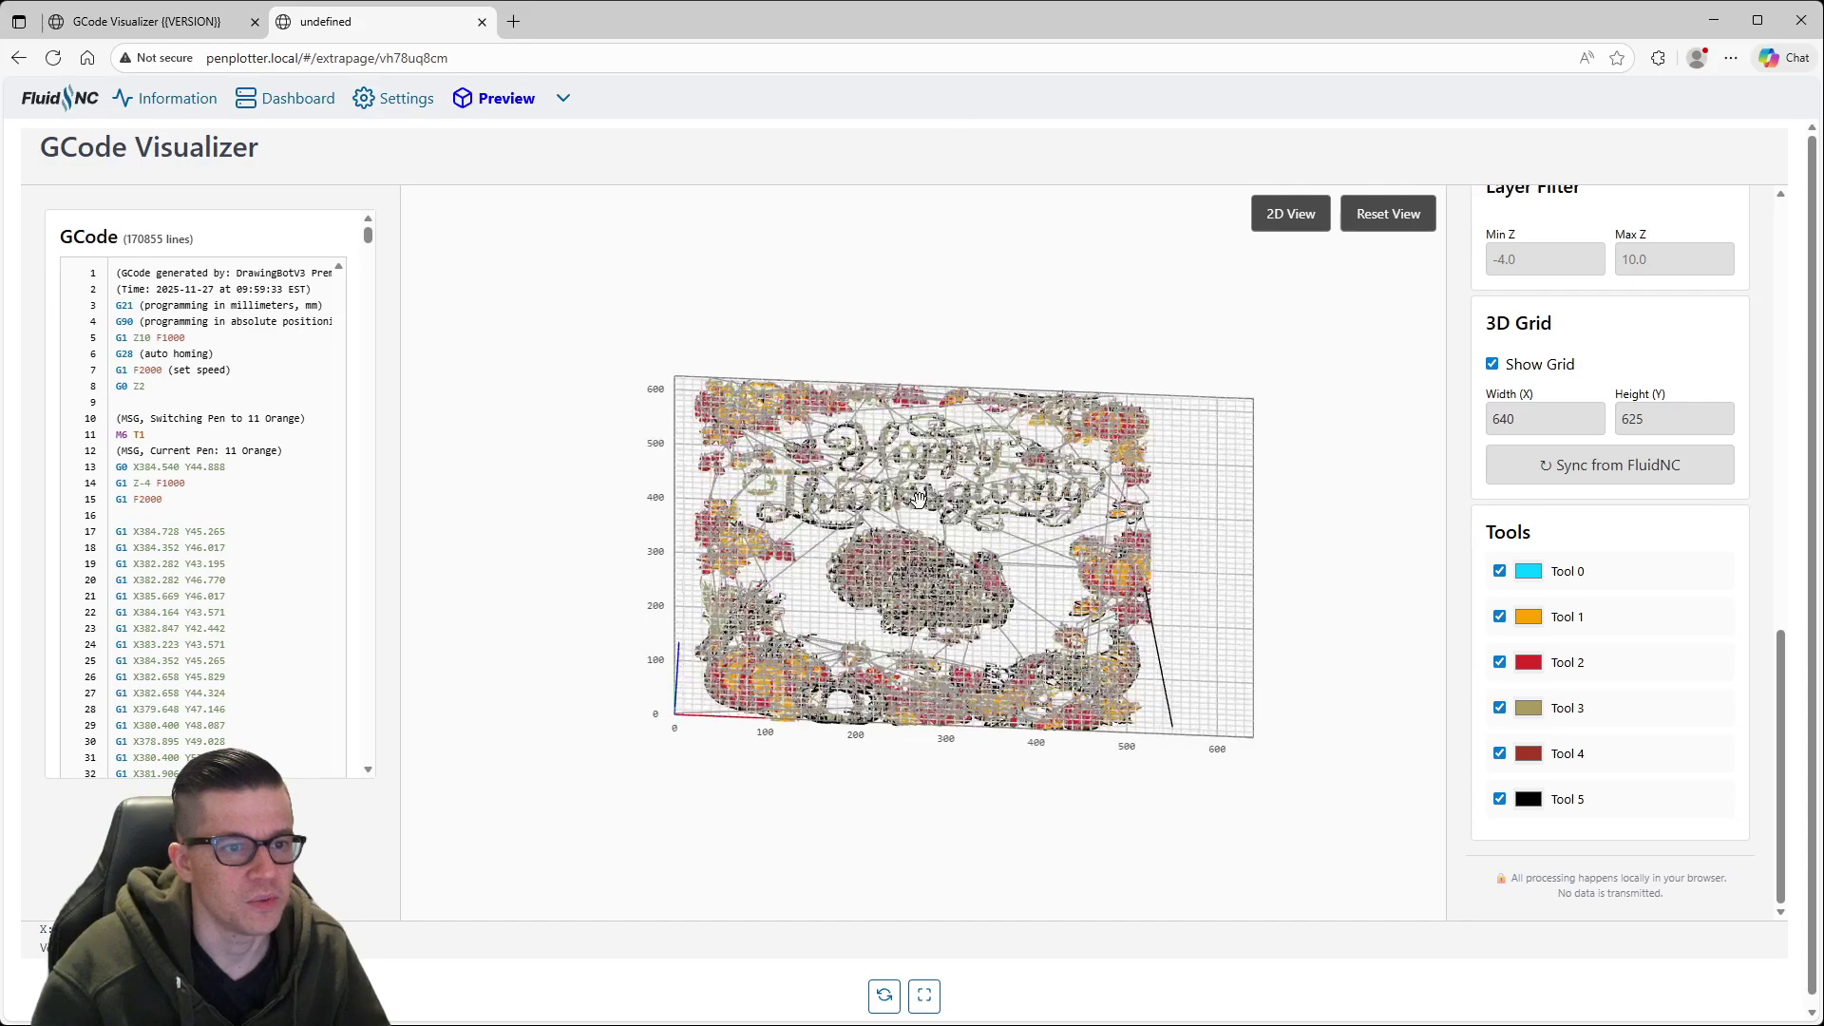
scroll(931, 700, "down", 3)
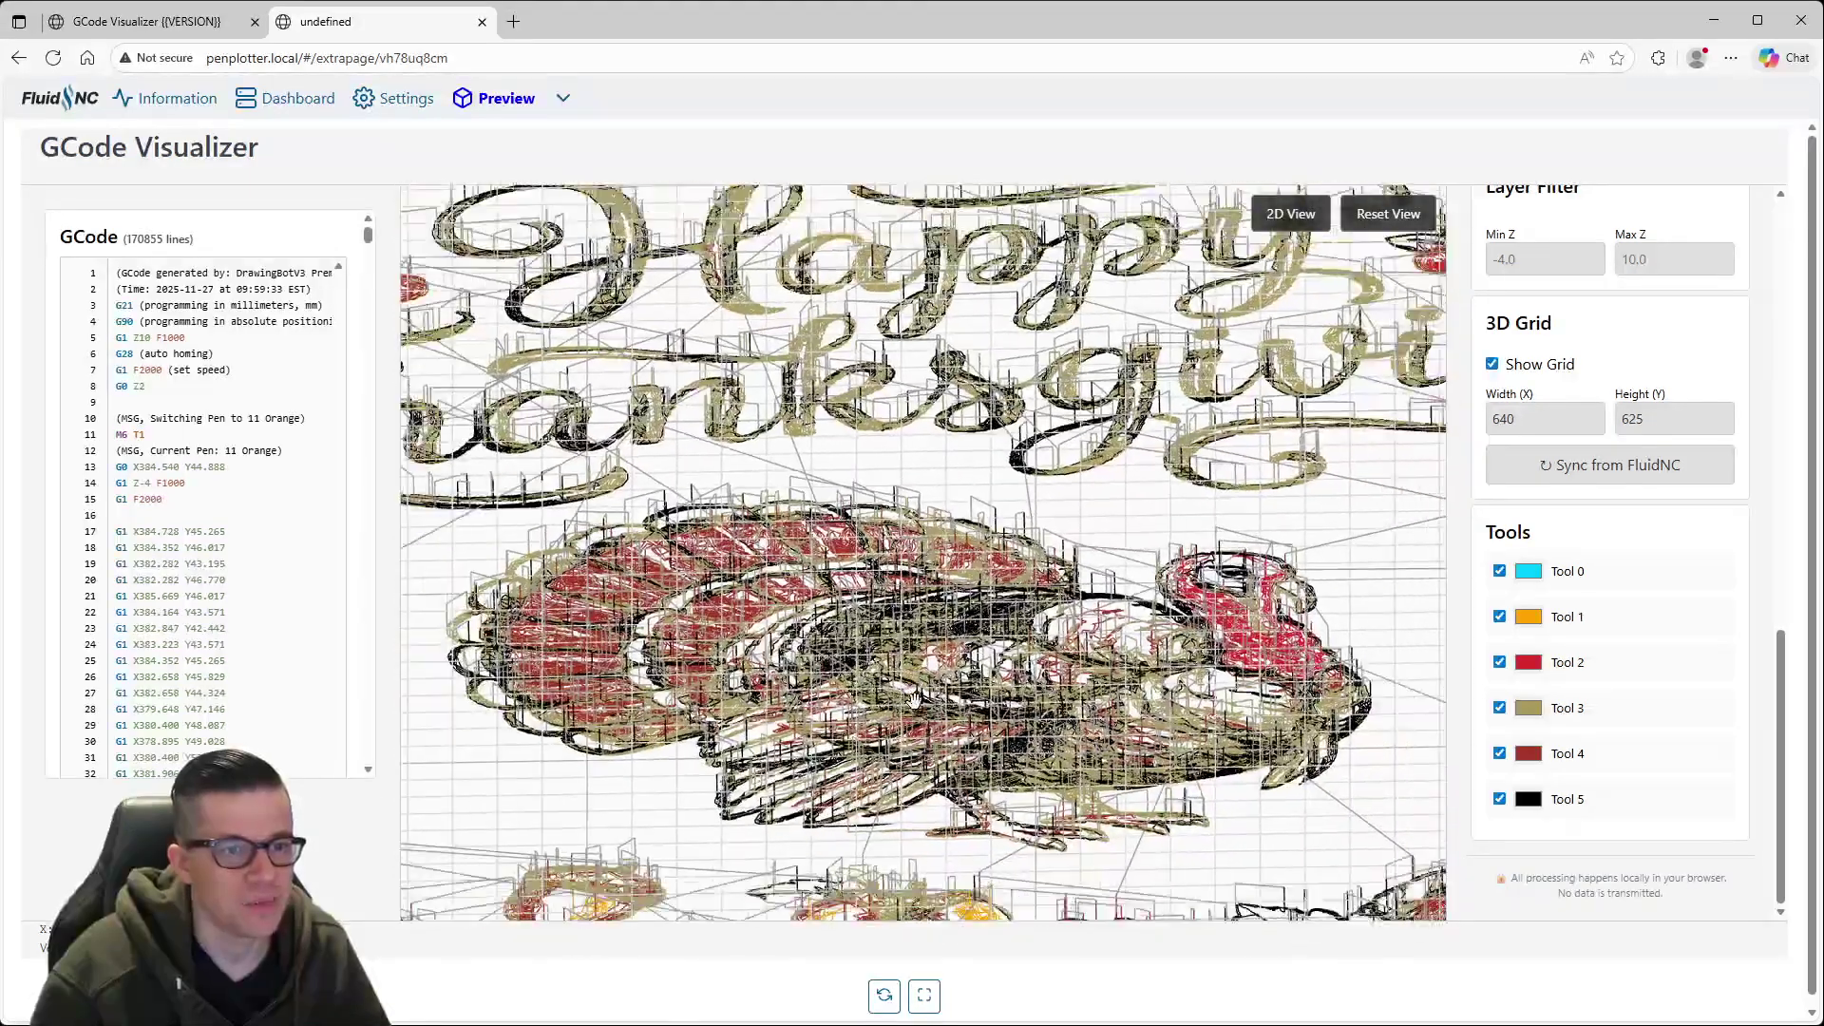
left_click_drag(913, 699, 1022, 688)
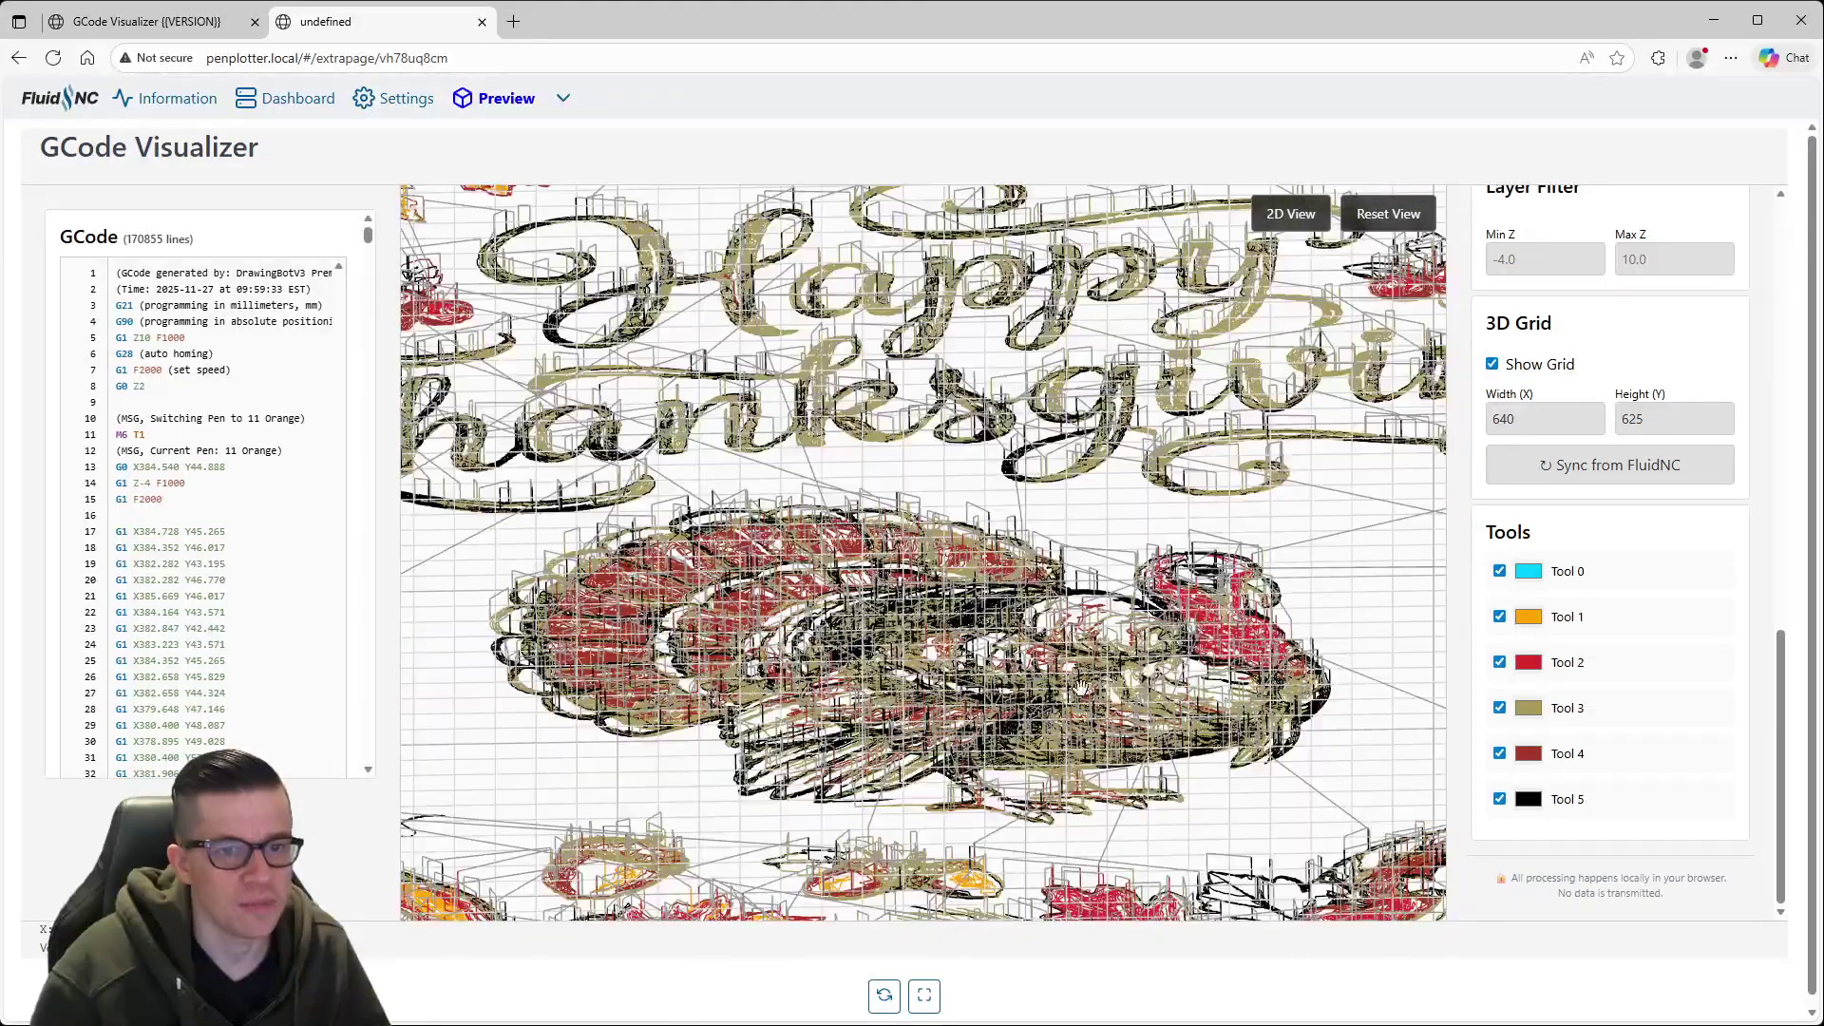
scroll(1652, 760, "up", 5)
scroll(1661, 743, "down", 2)
Step: Hide the 3D grid to inspect the Thanksgiving toolpath without it, and show the grid again
left_click(1504, 650)
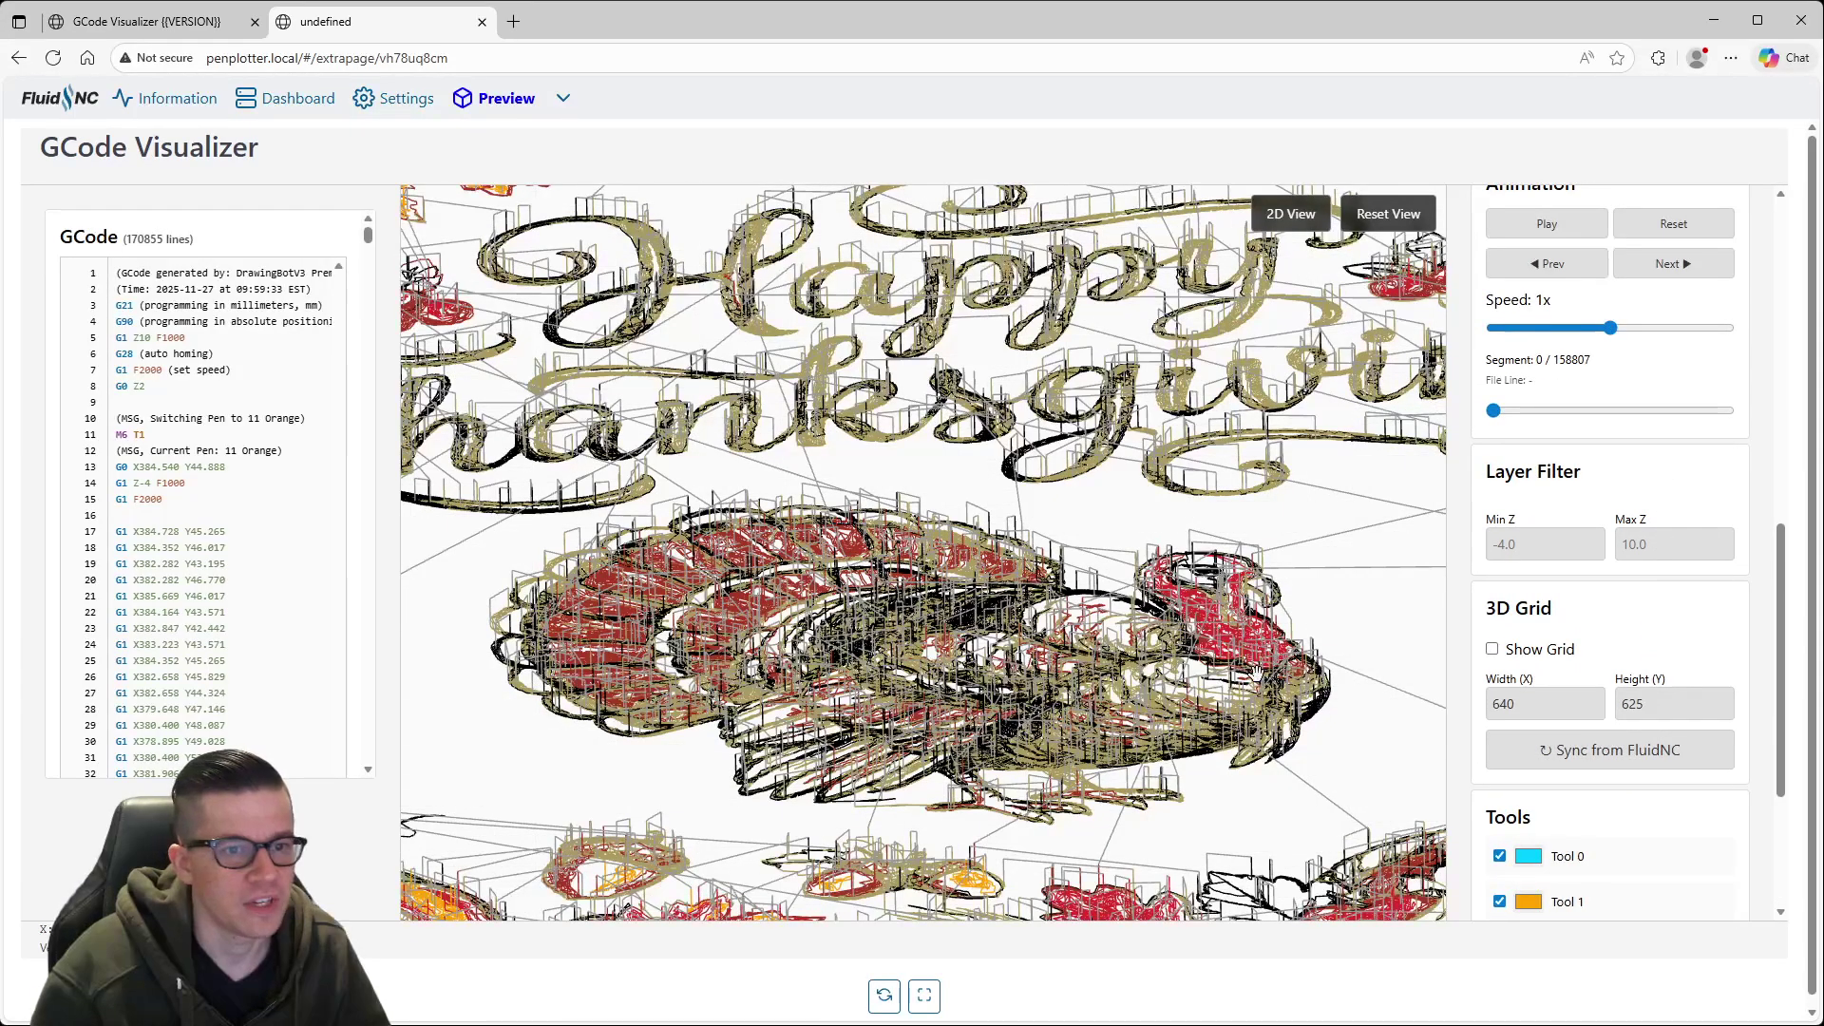
scroll(1059, 681, "up", 5)
scroll(1054, 684, "down", 5)
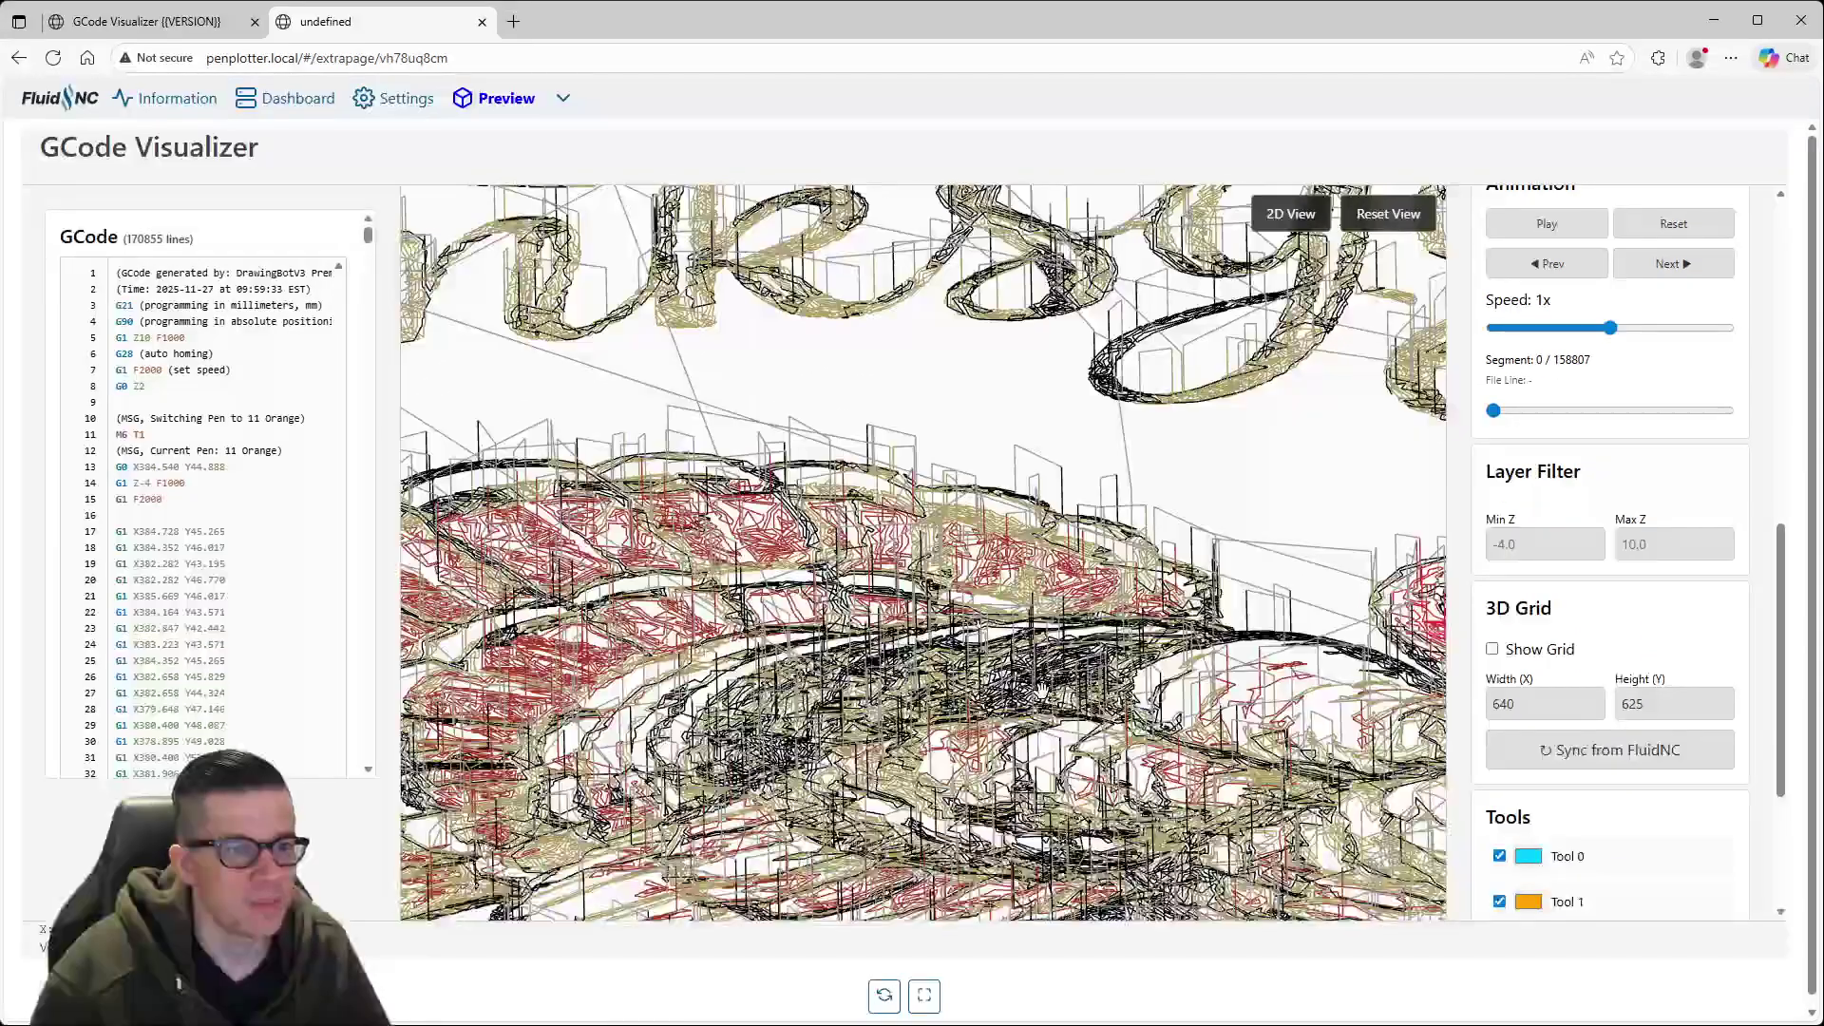
scroll(1030, 696, "down", 6)
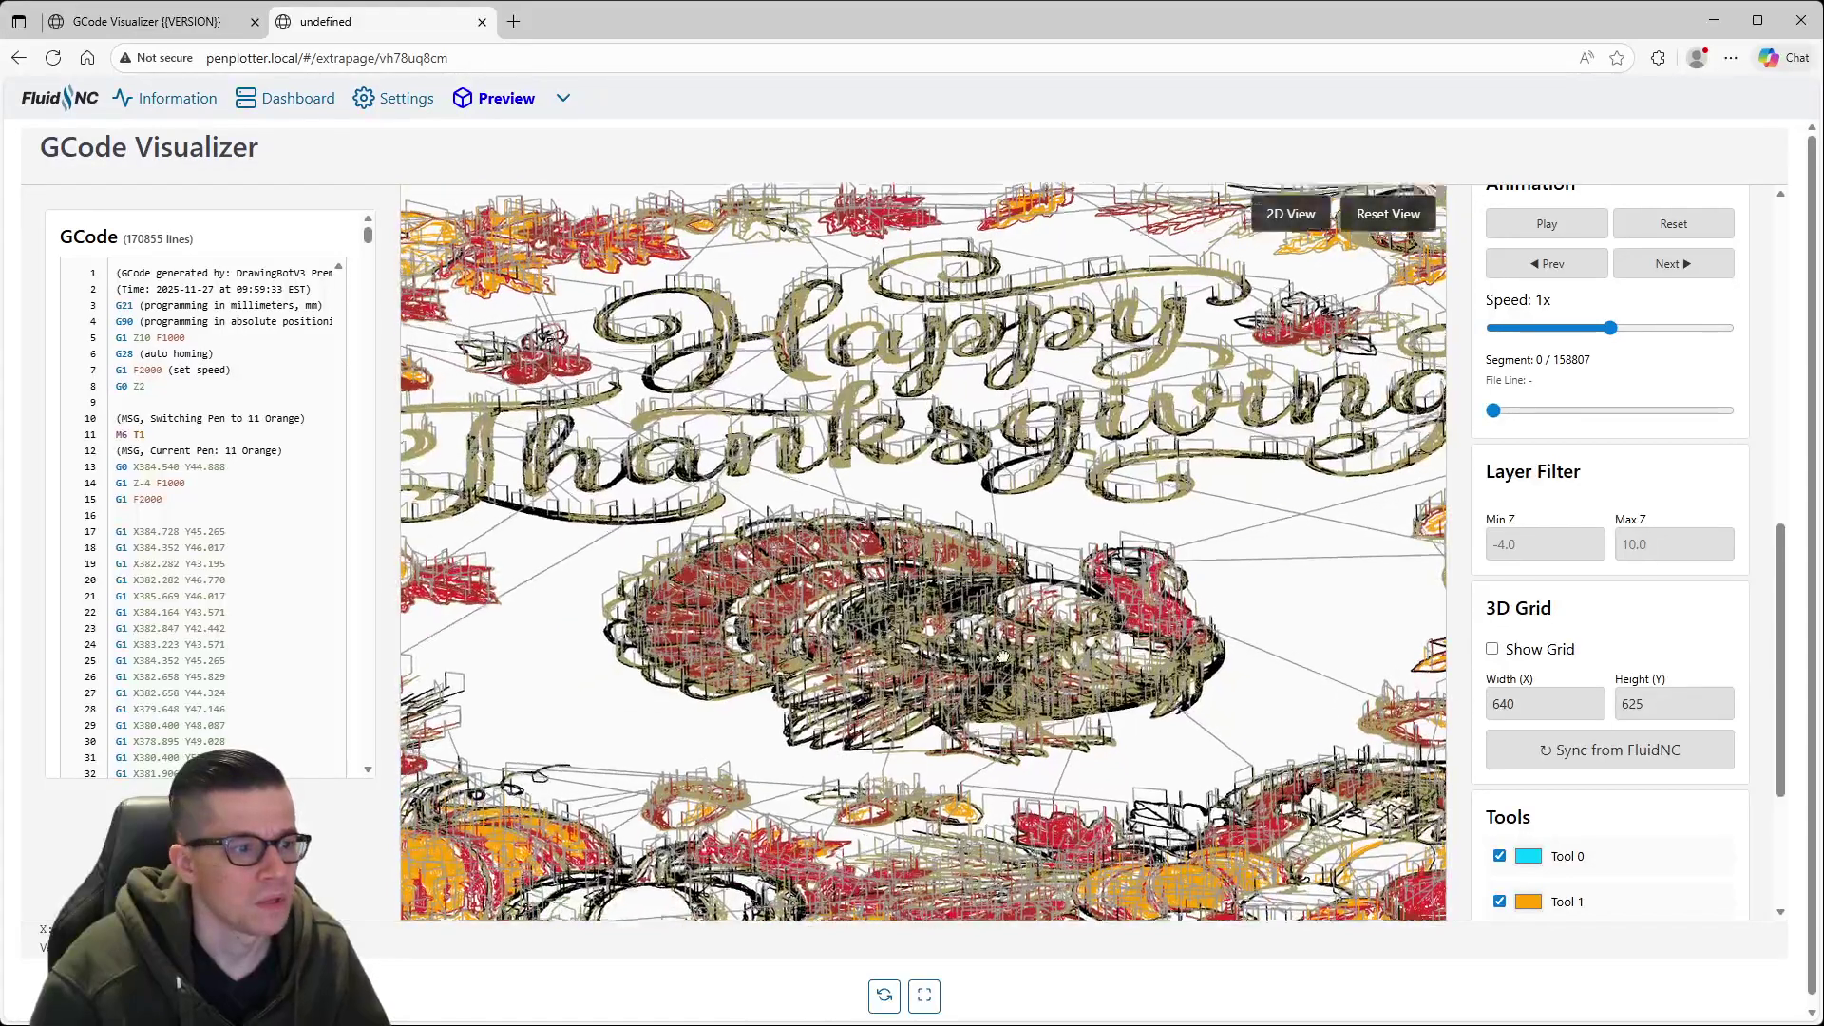
left_click_drag(1002, 656, 848, 826)
scroll(979, 627, "down", 10)
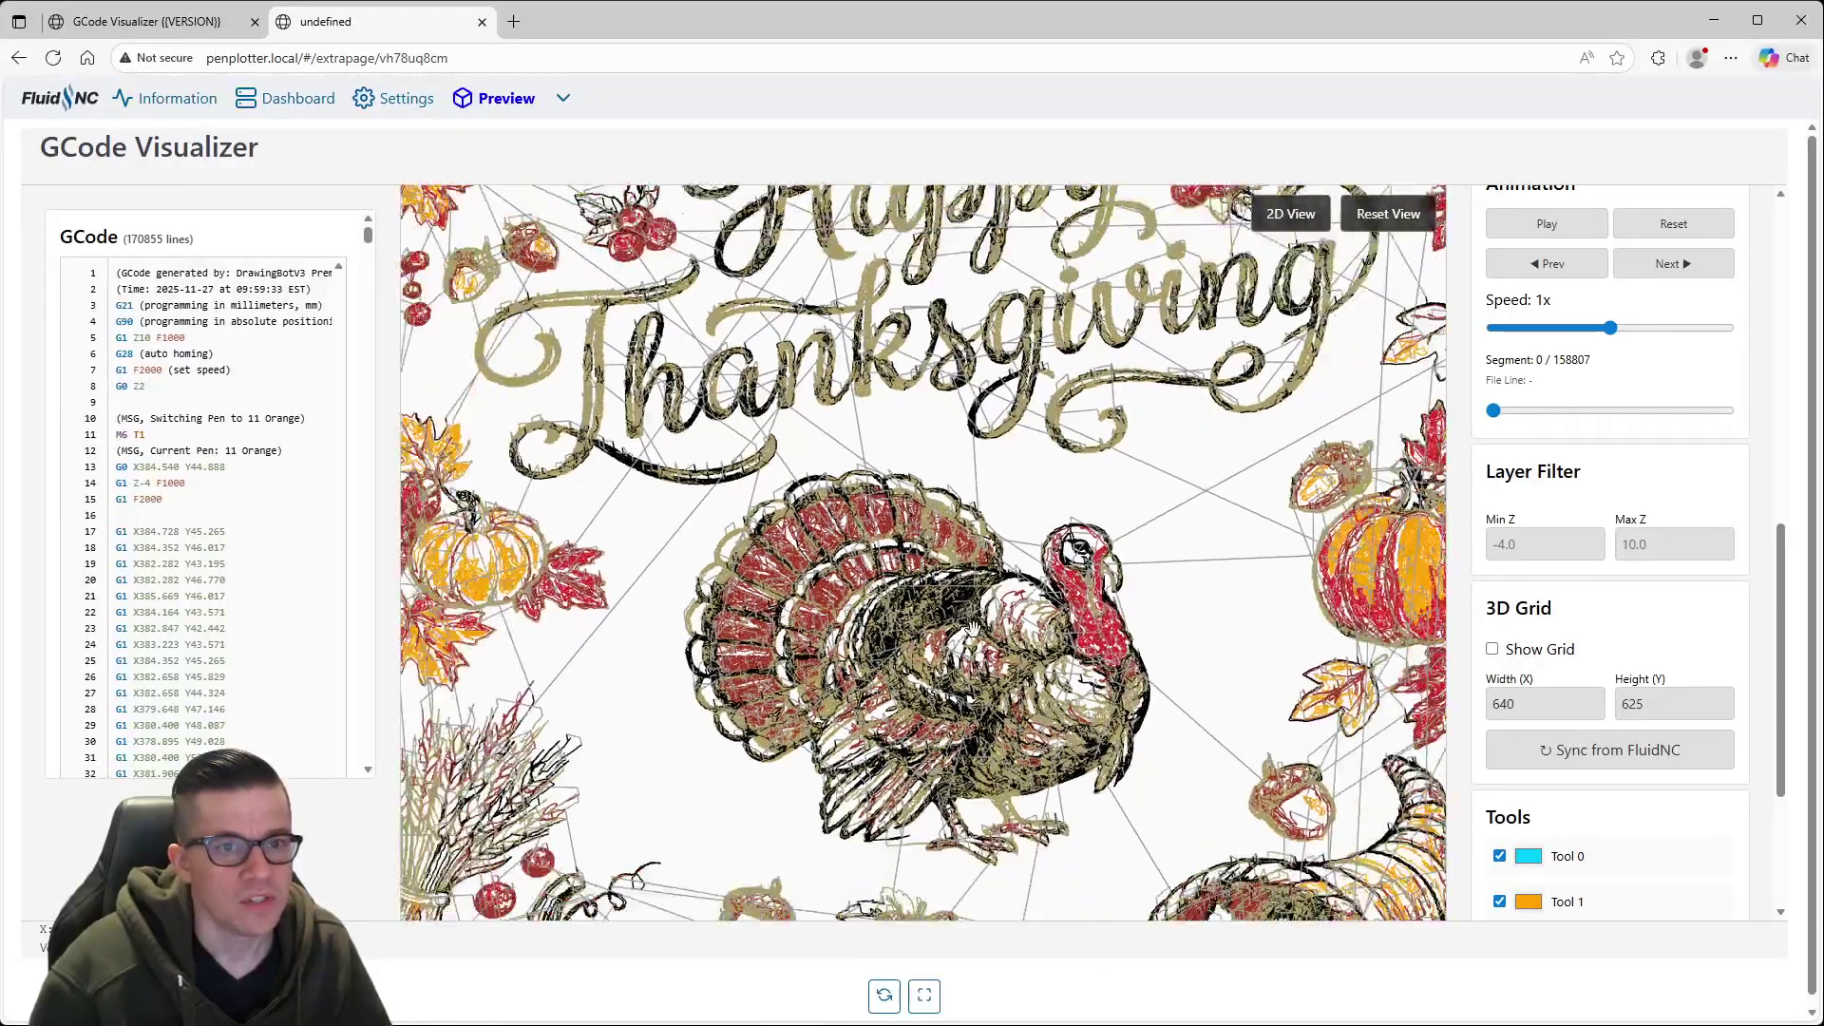
left_click(1491, 651)
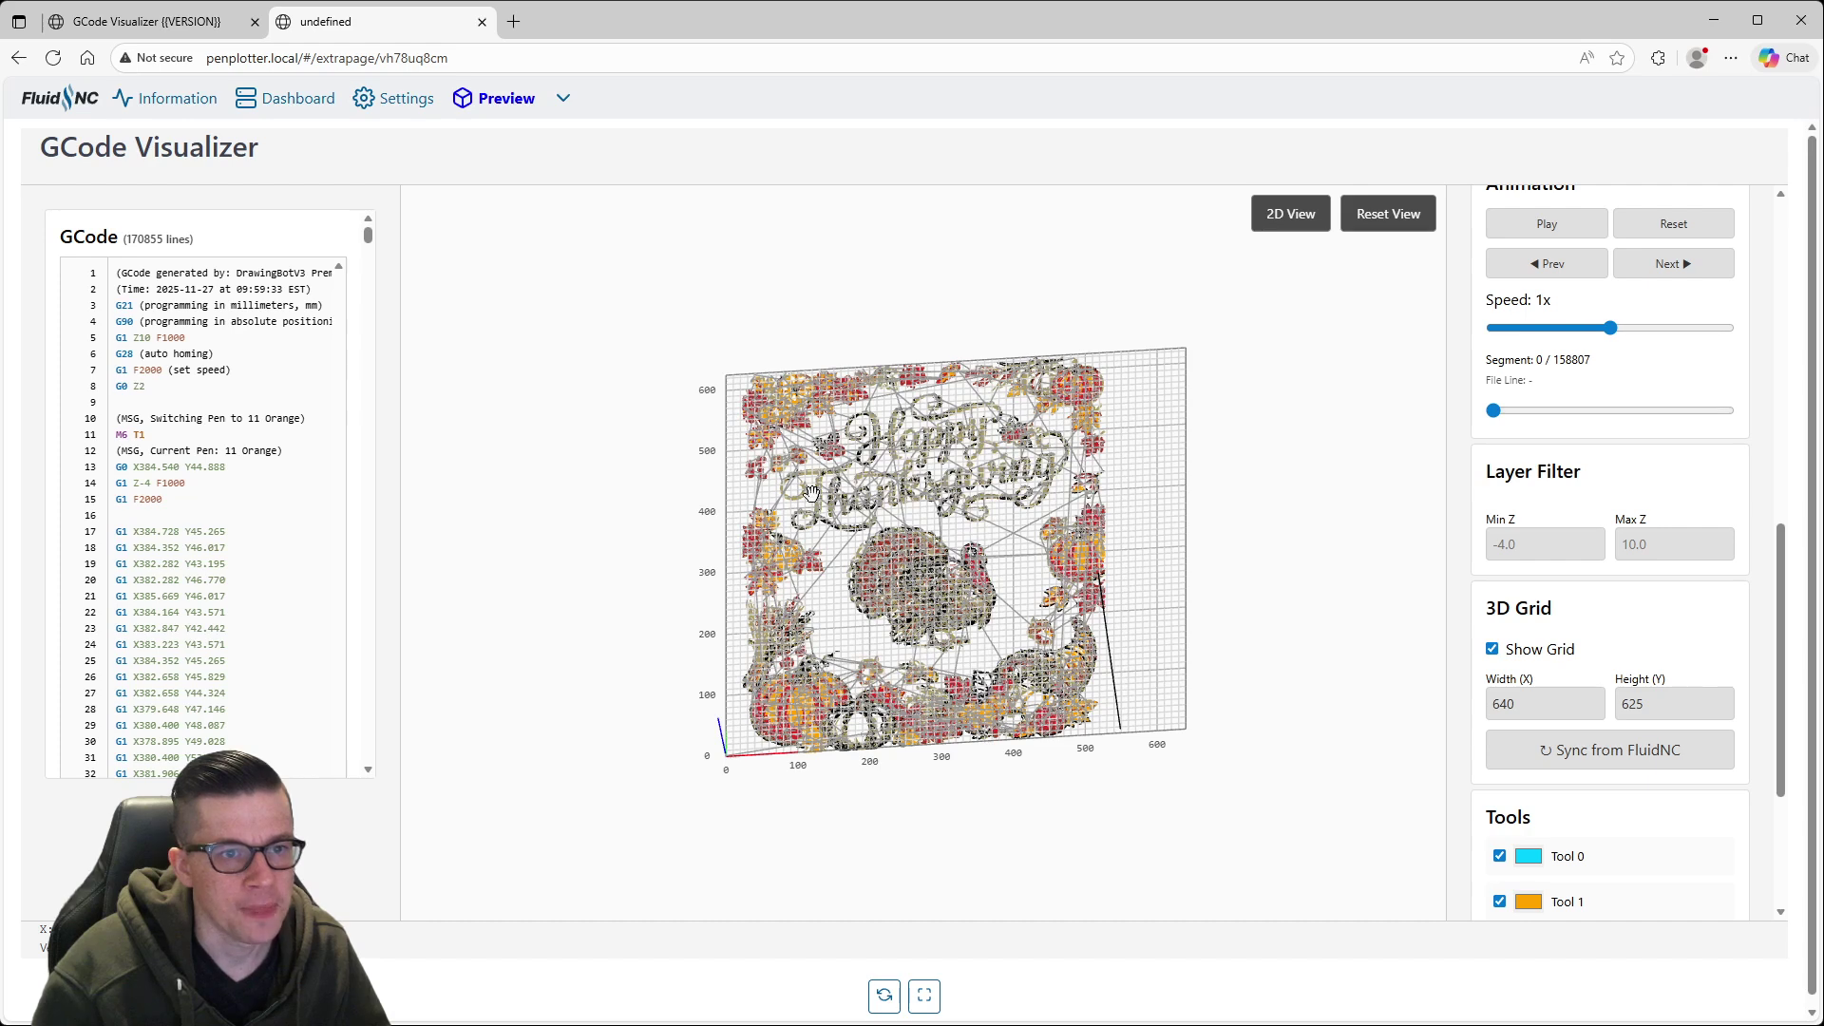
left_click_drag(902, 437, 926, 472)
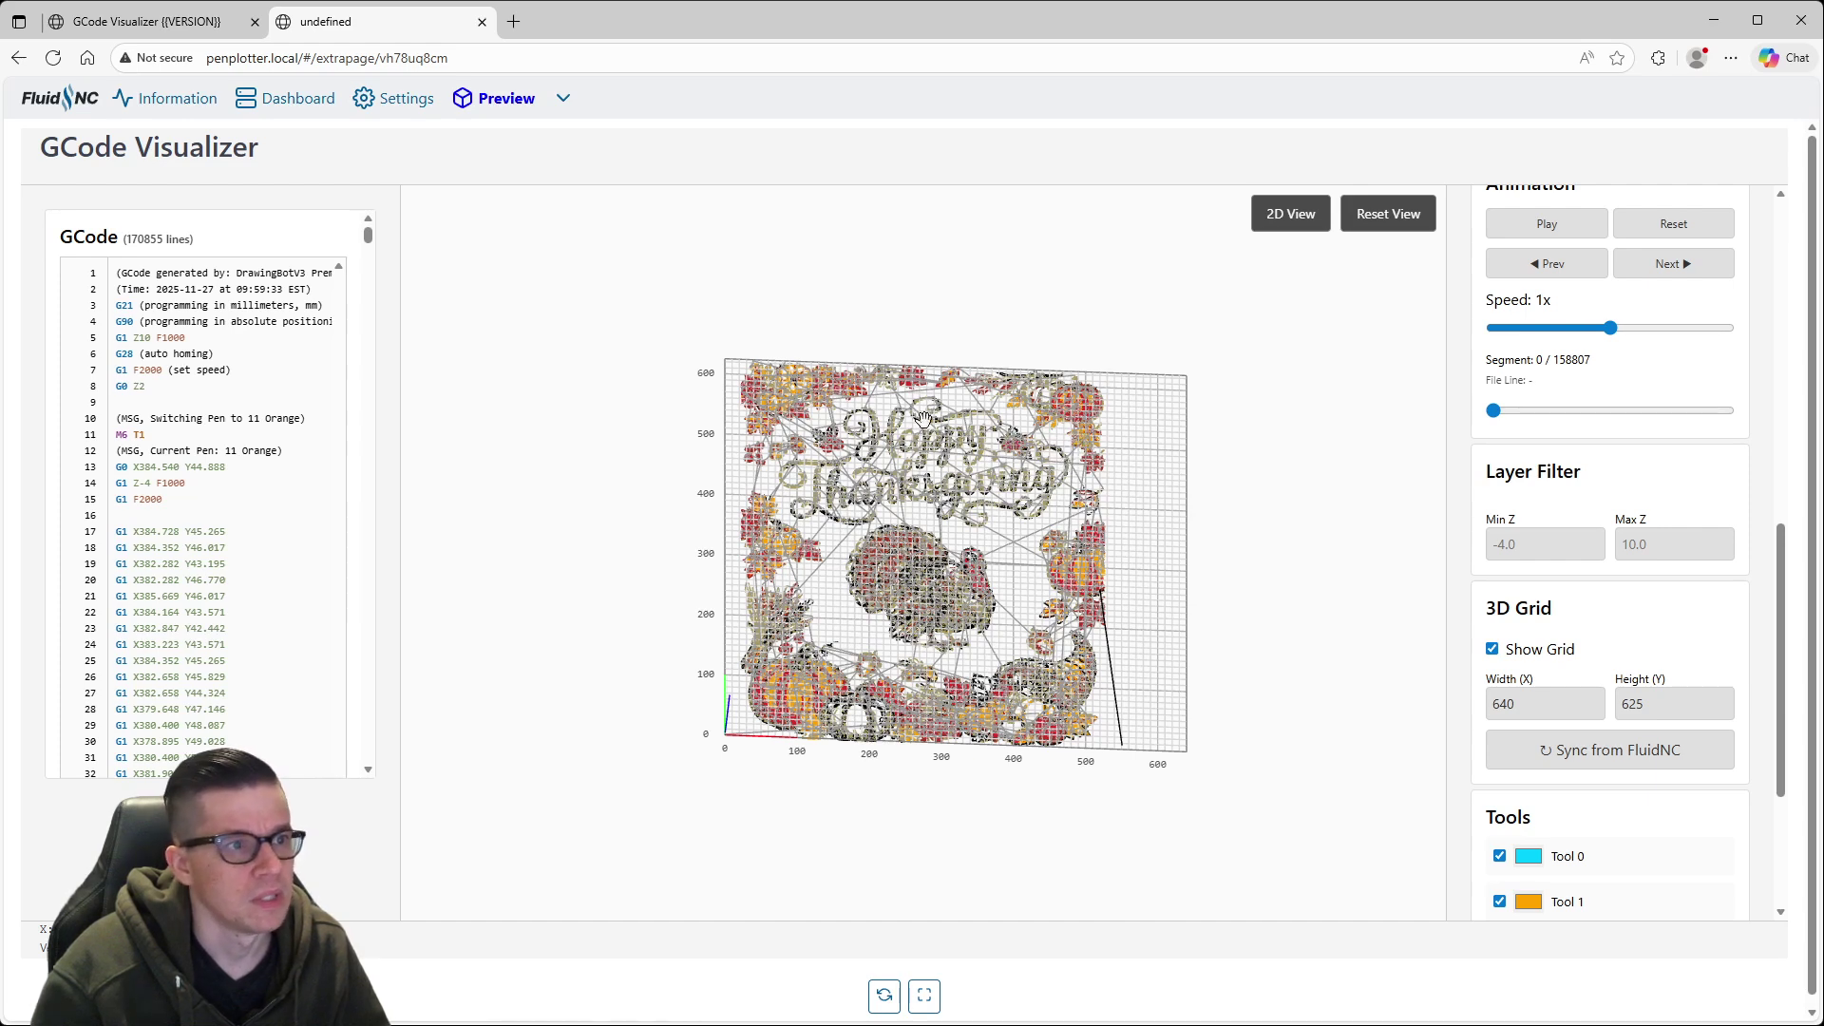
Step: In the FluidNC interface settings, set the Preview extra content's output to Panel and save the settings
left_click(431, 102)
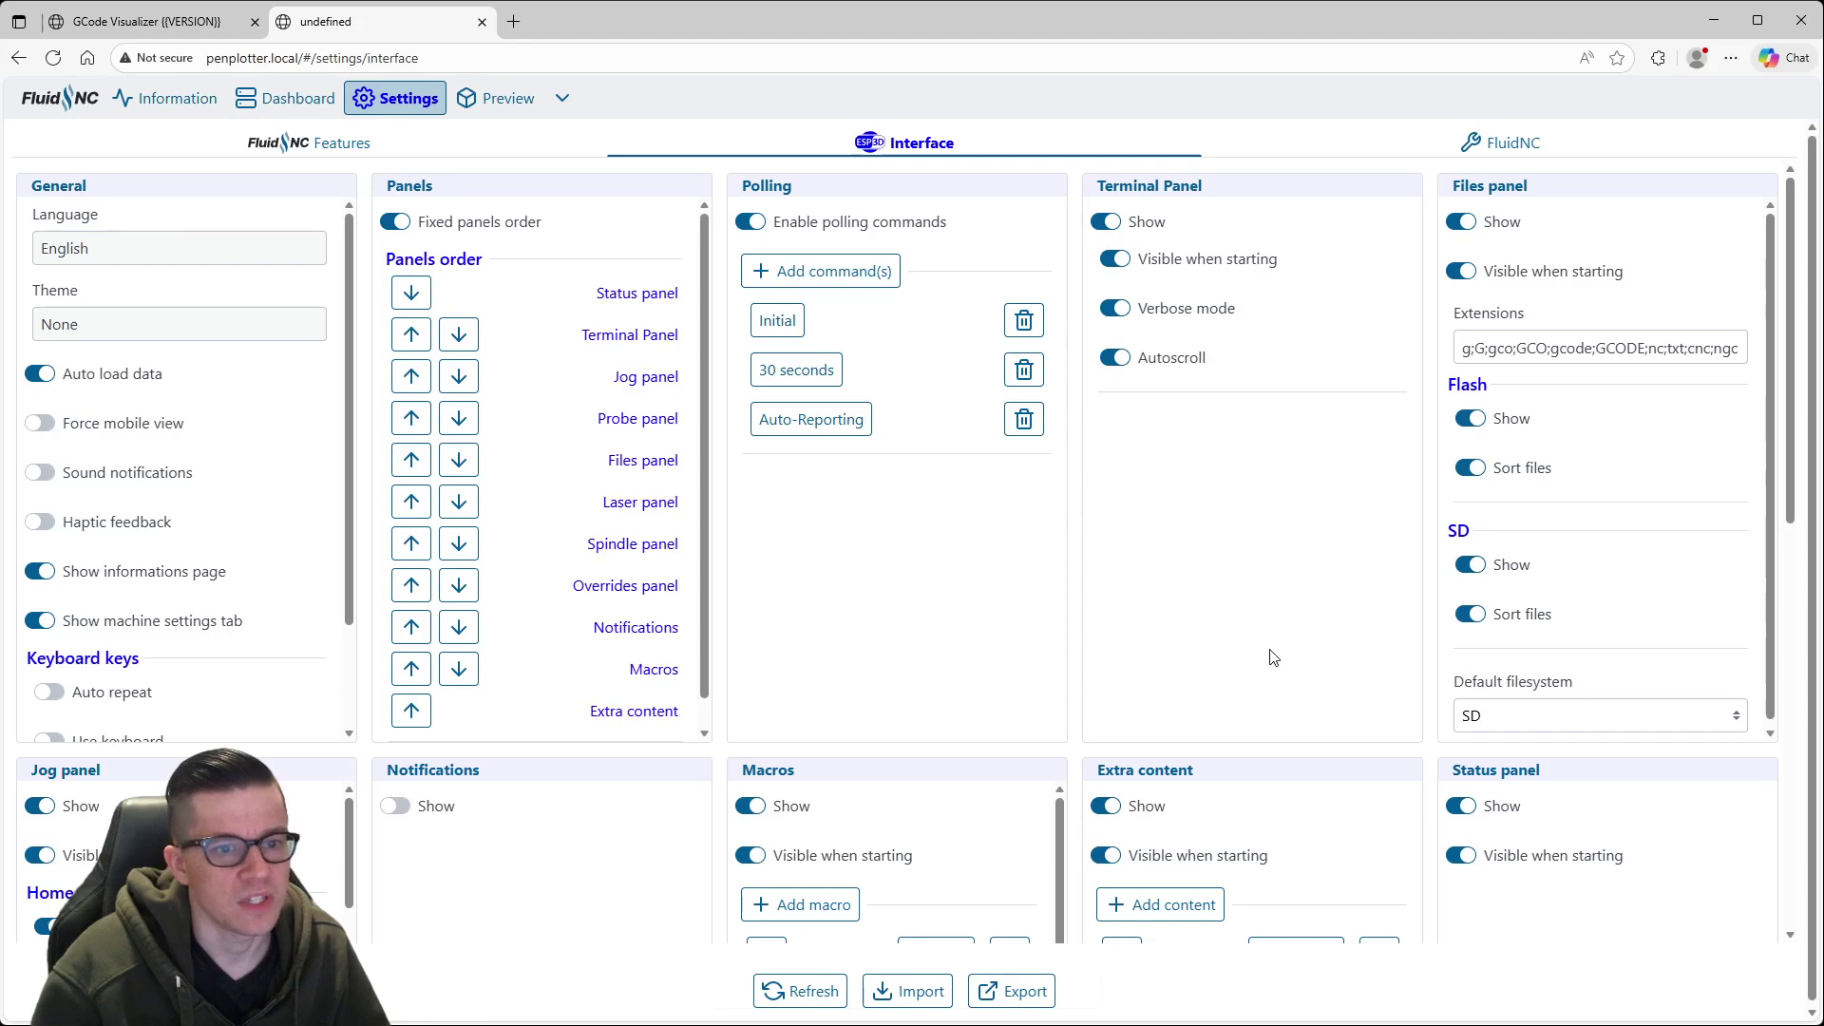
scroll(1296, 646, "down", 5)
left_click(1299, 479)
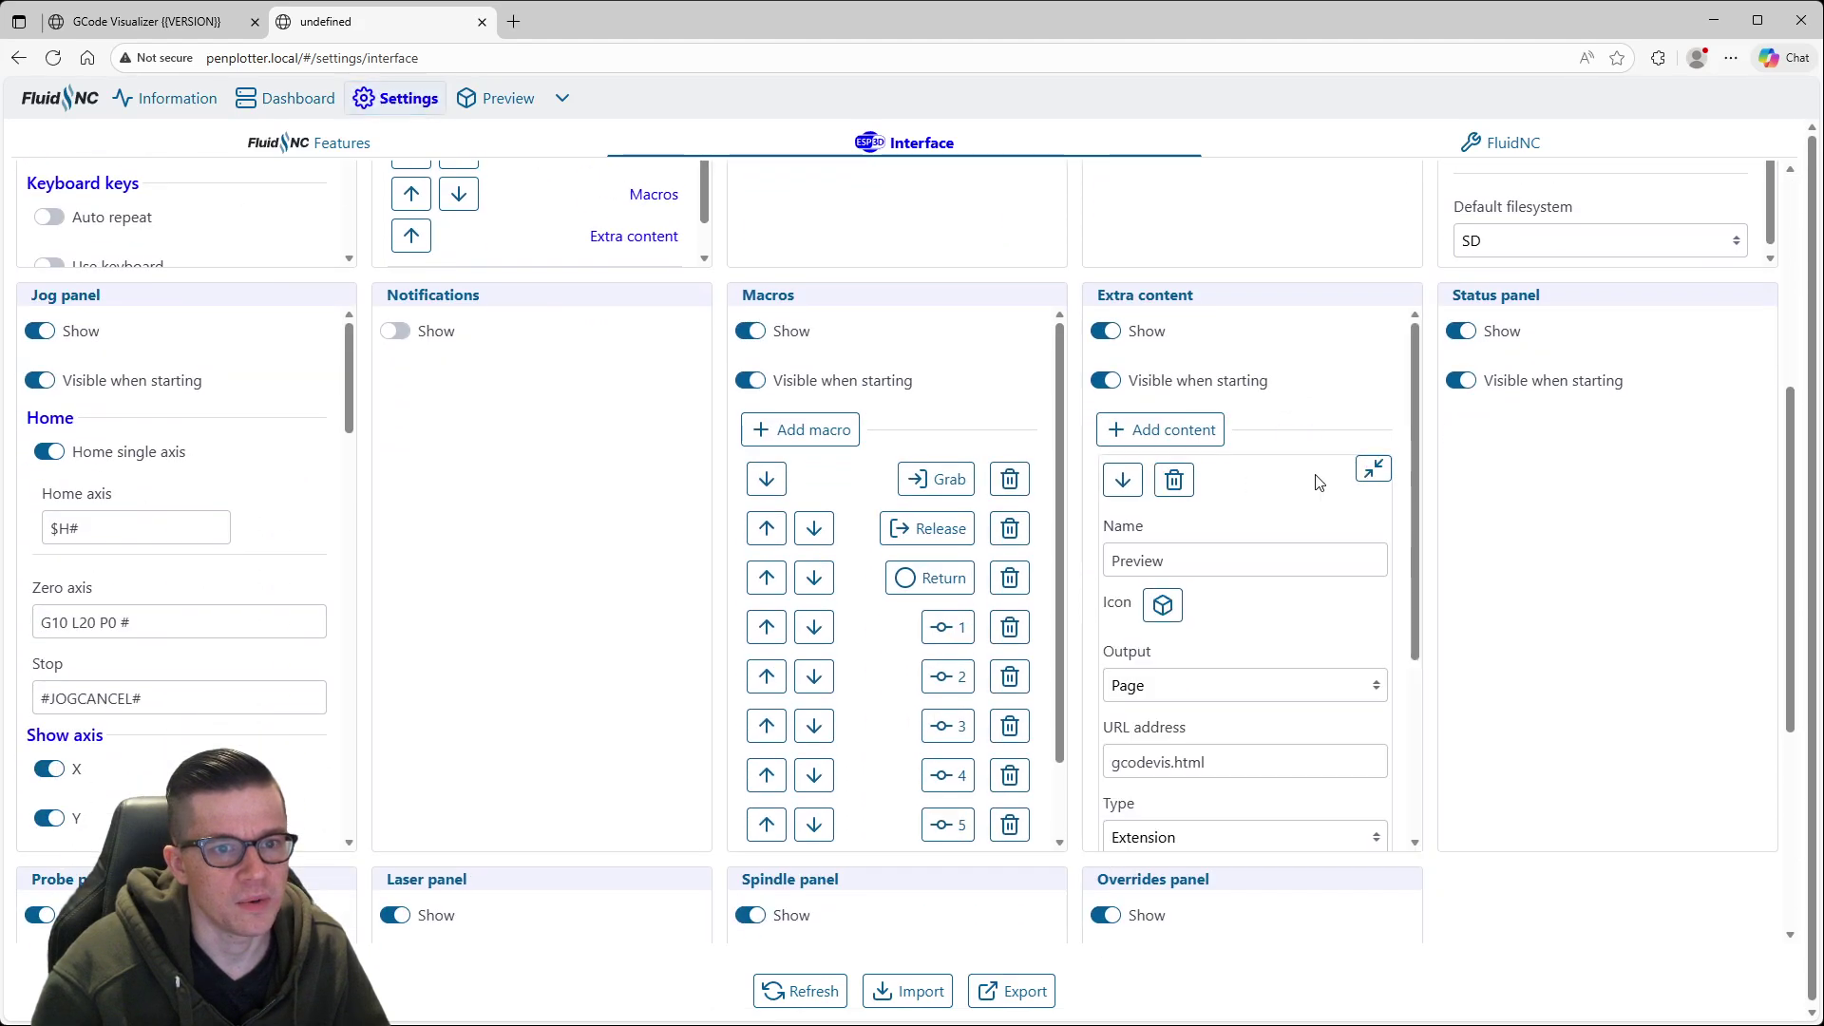
left_click(1220, 700)
left_click(1181, 747)
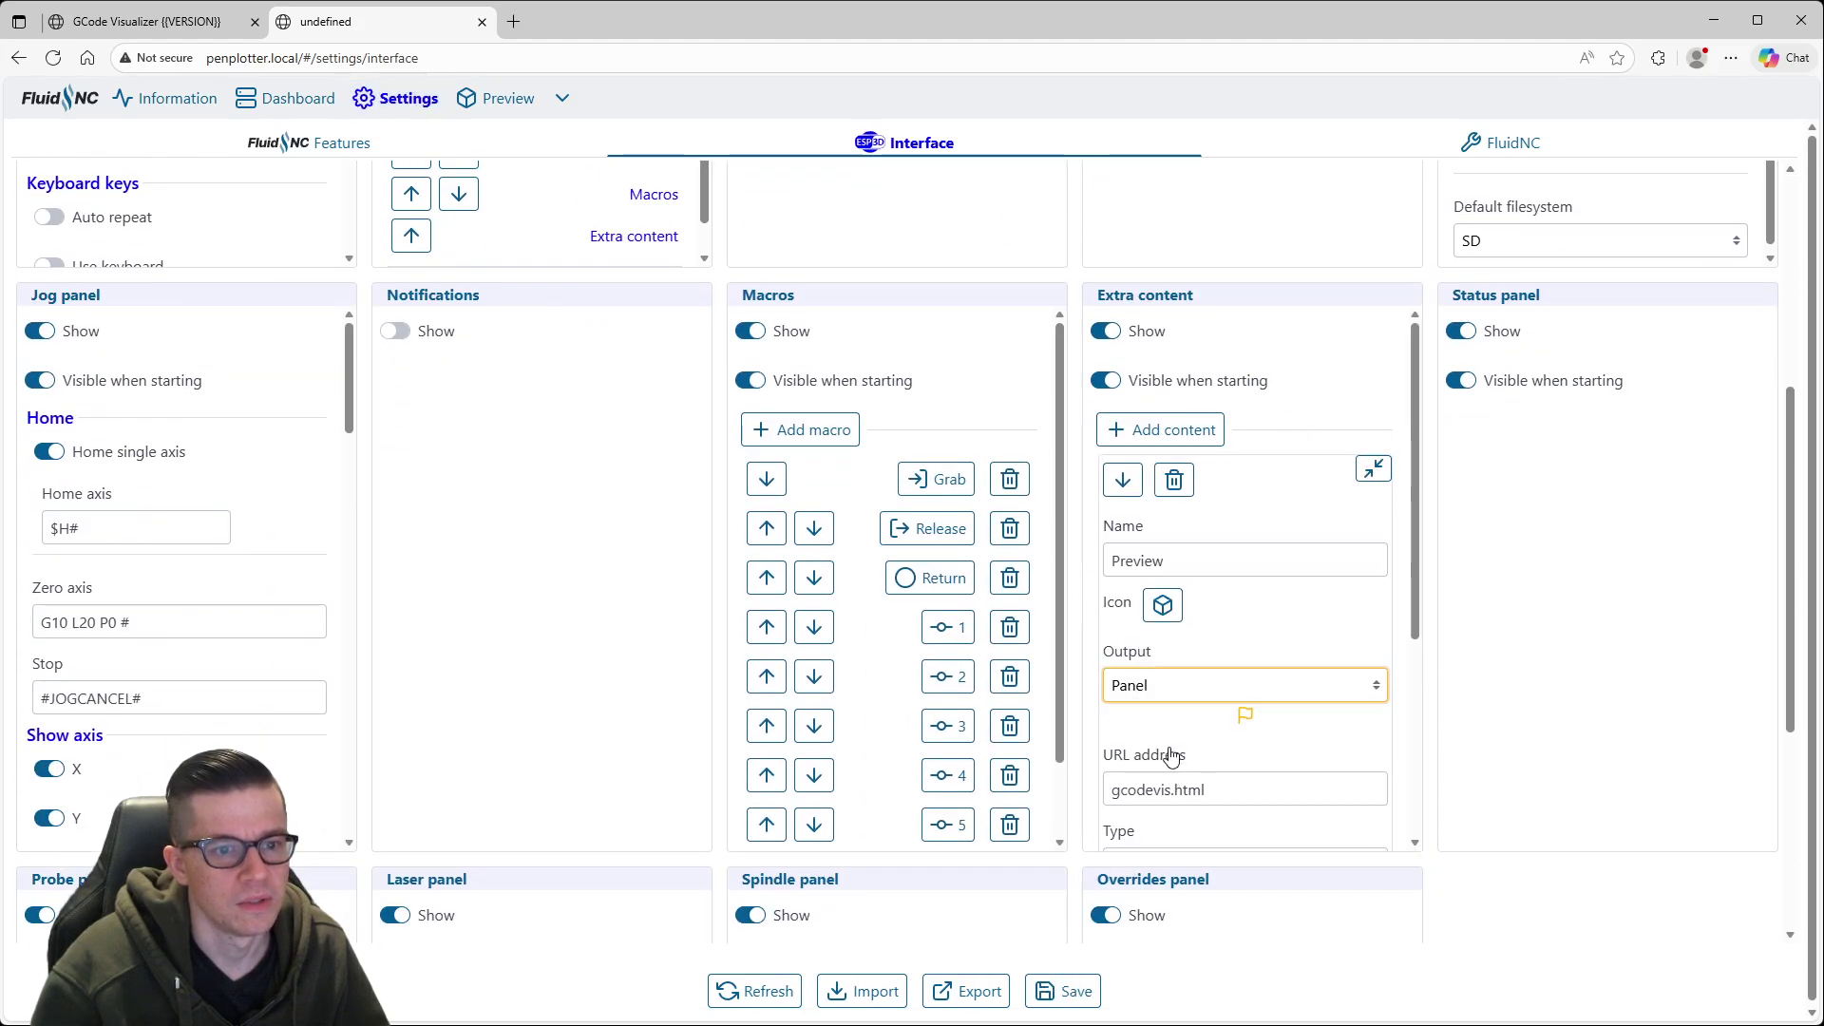
left_click(1034, 1002)
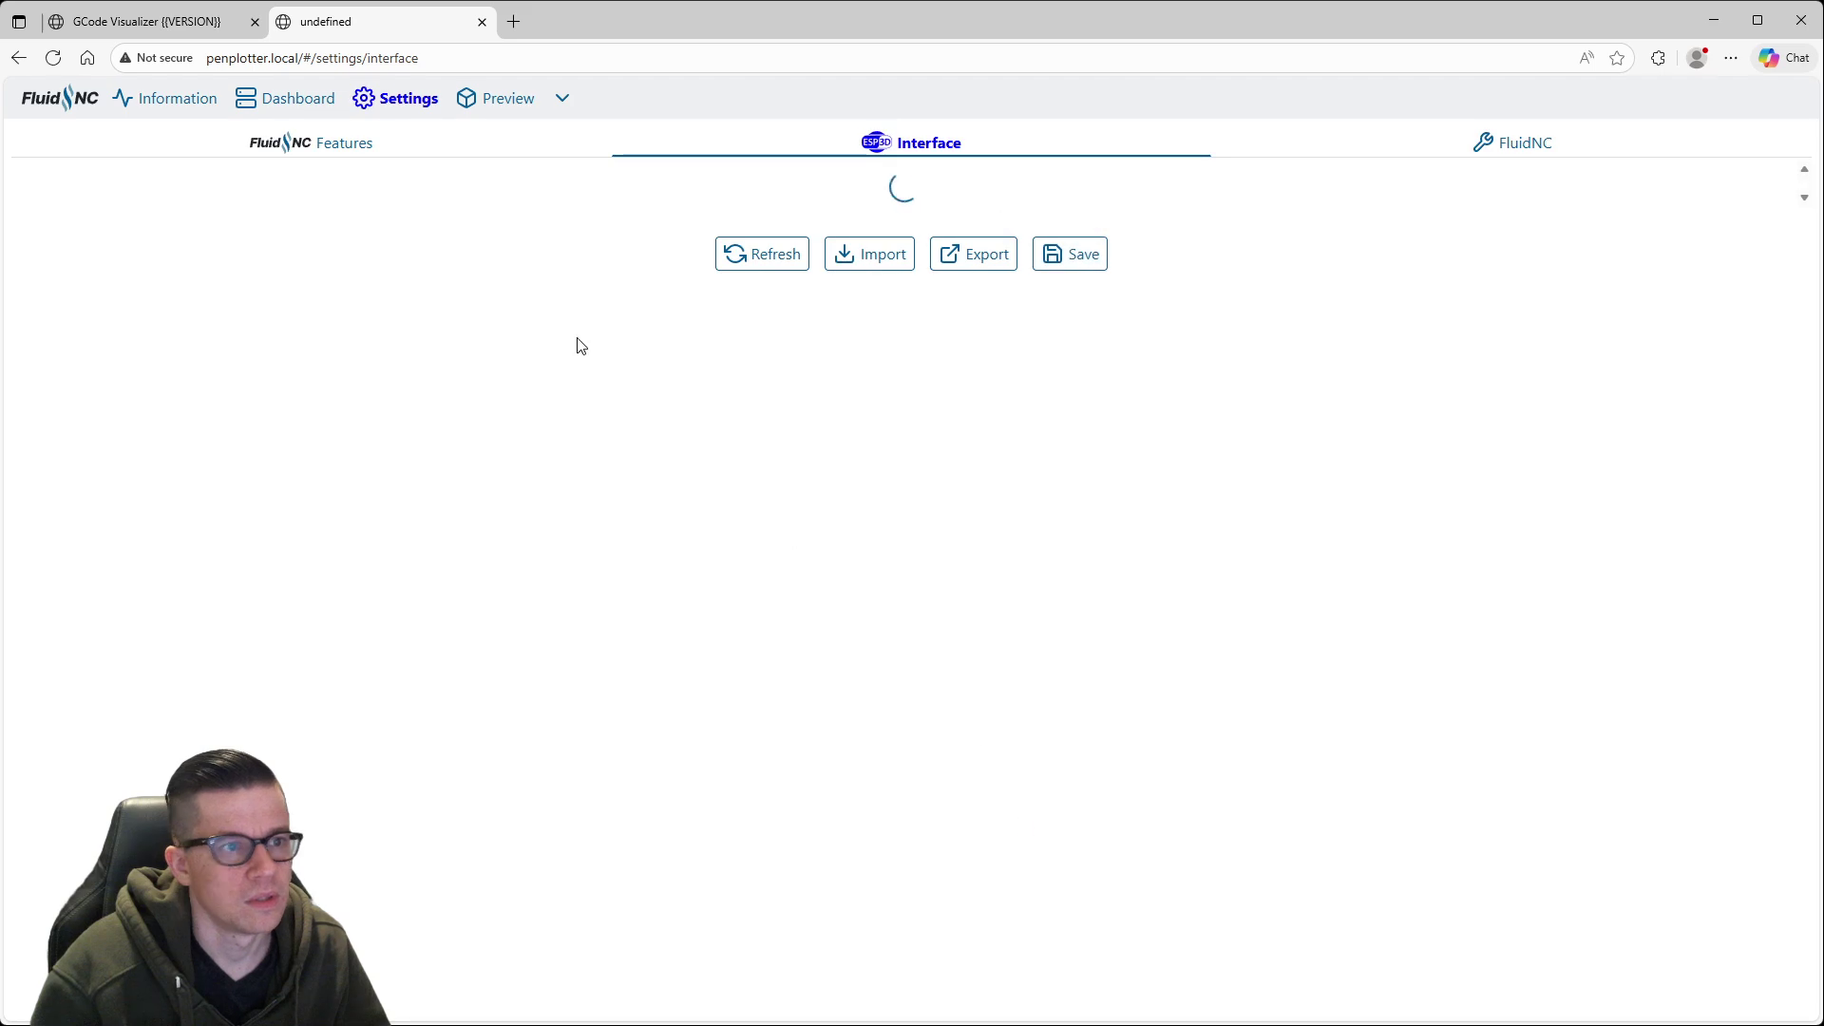
Step: Open the FluidNC dashboard and locate the Preview panel among the other panels
left_click(290, 99)
scroll(1416, 668, "down", 3)
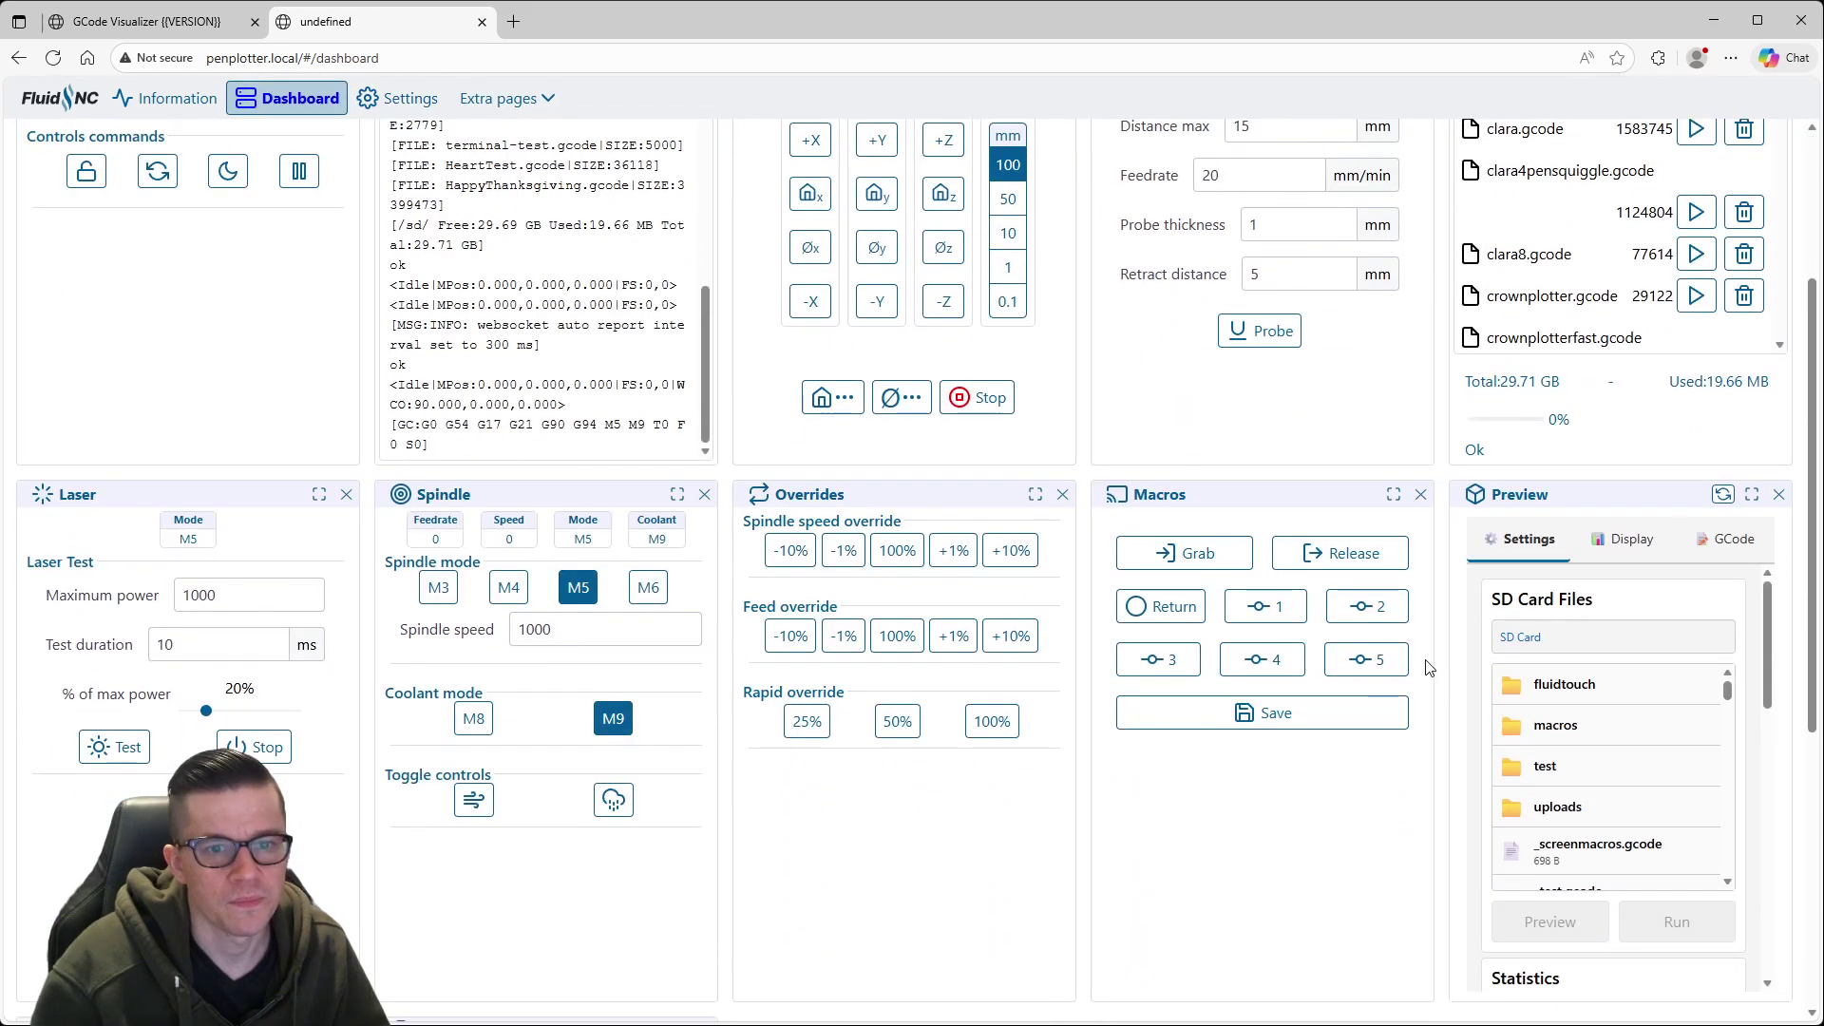
scroll(1478, 824, "down", 1)
scroll(1478, 824, "up", 1)
scroll(1658, 820, "down", 2)
scroll(1658, 821, "down", 4)
scroll(1659, 819, "up", 6)
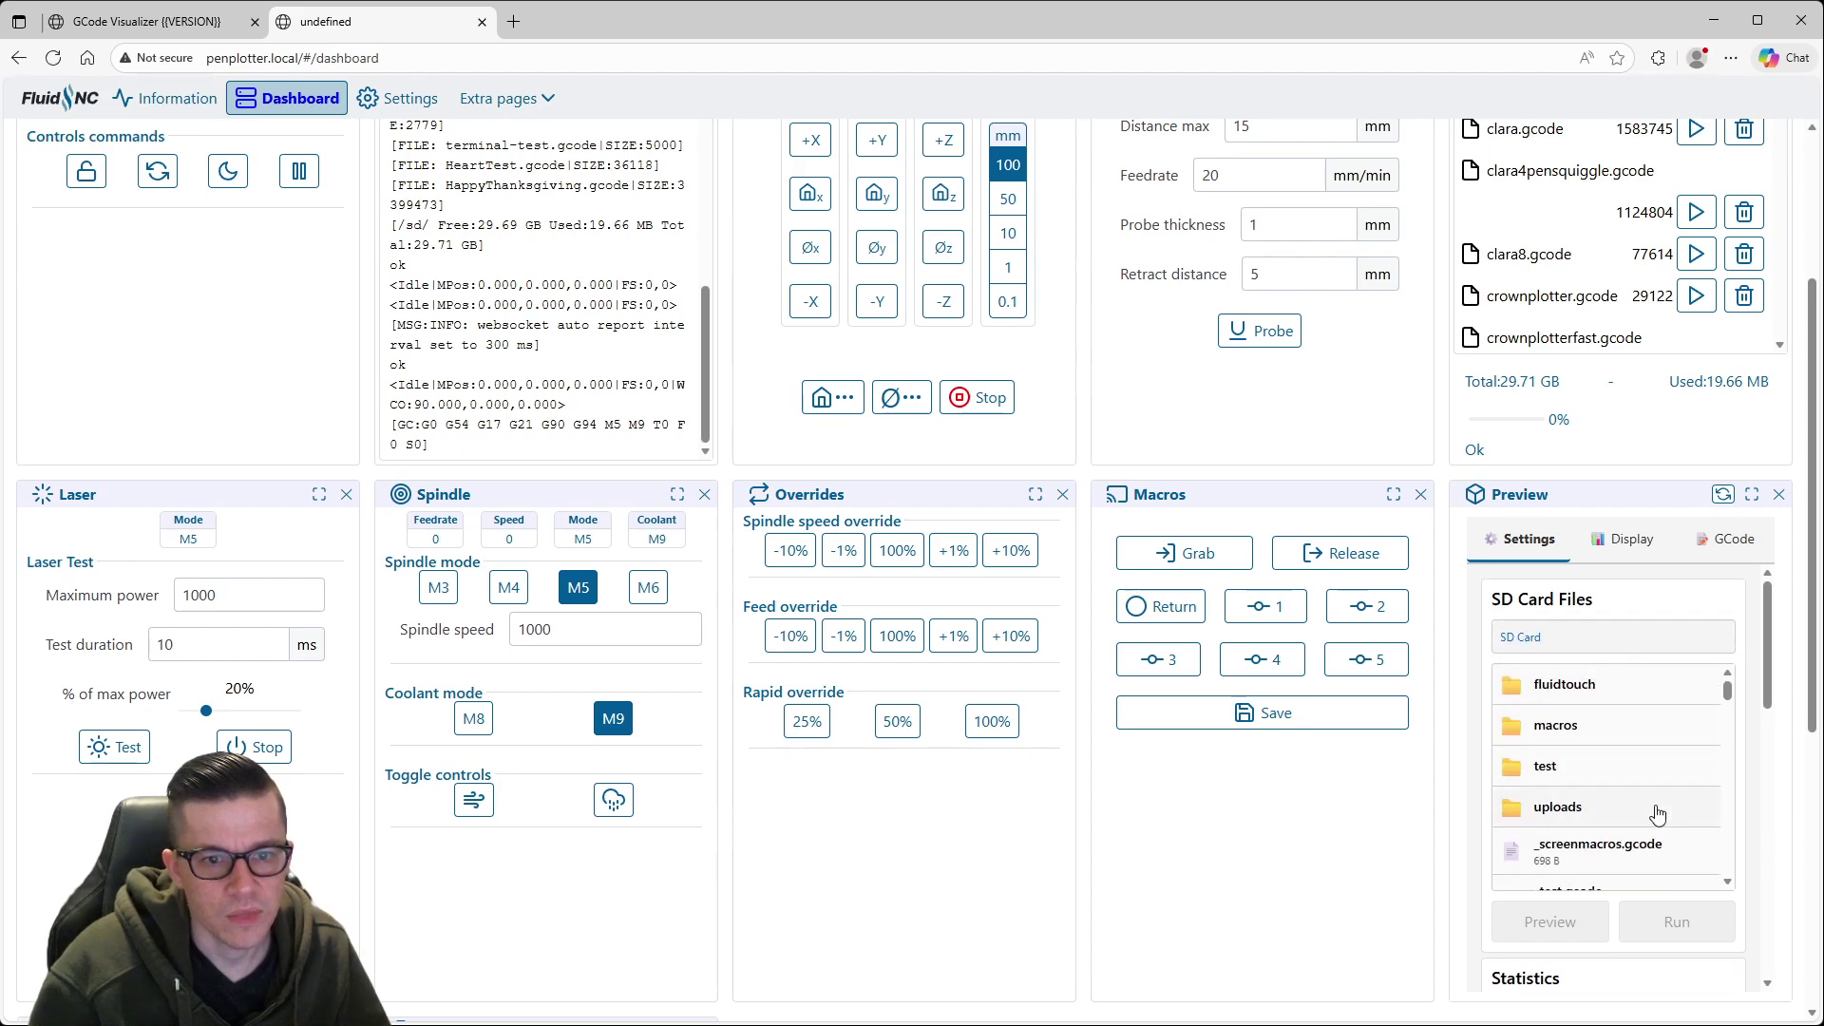
Step: Preview unicorn.gcode from the SD card's test folder in the Preview panel and look through its statistics and controls
left_click(1562, 767)
left_click(1567, 785)
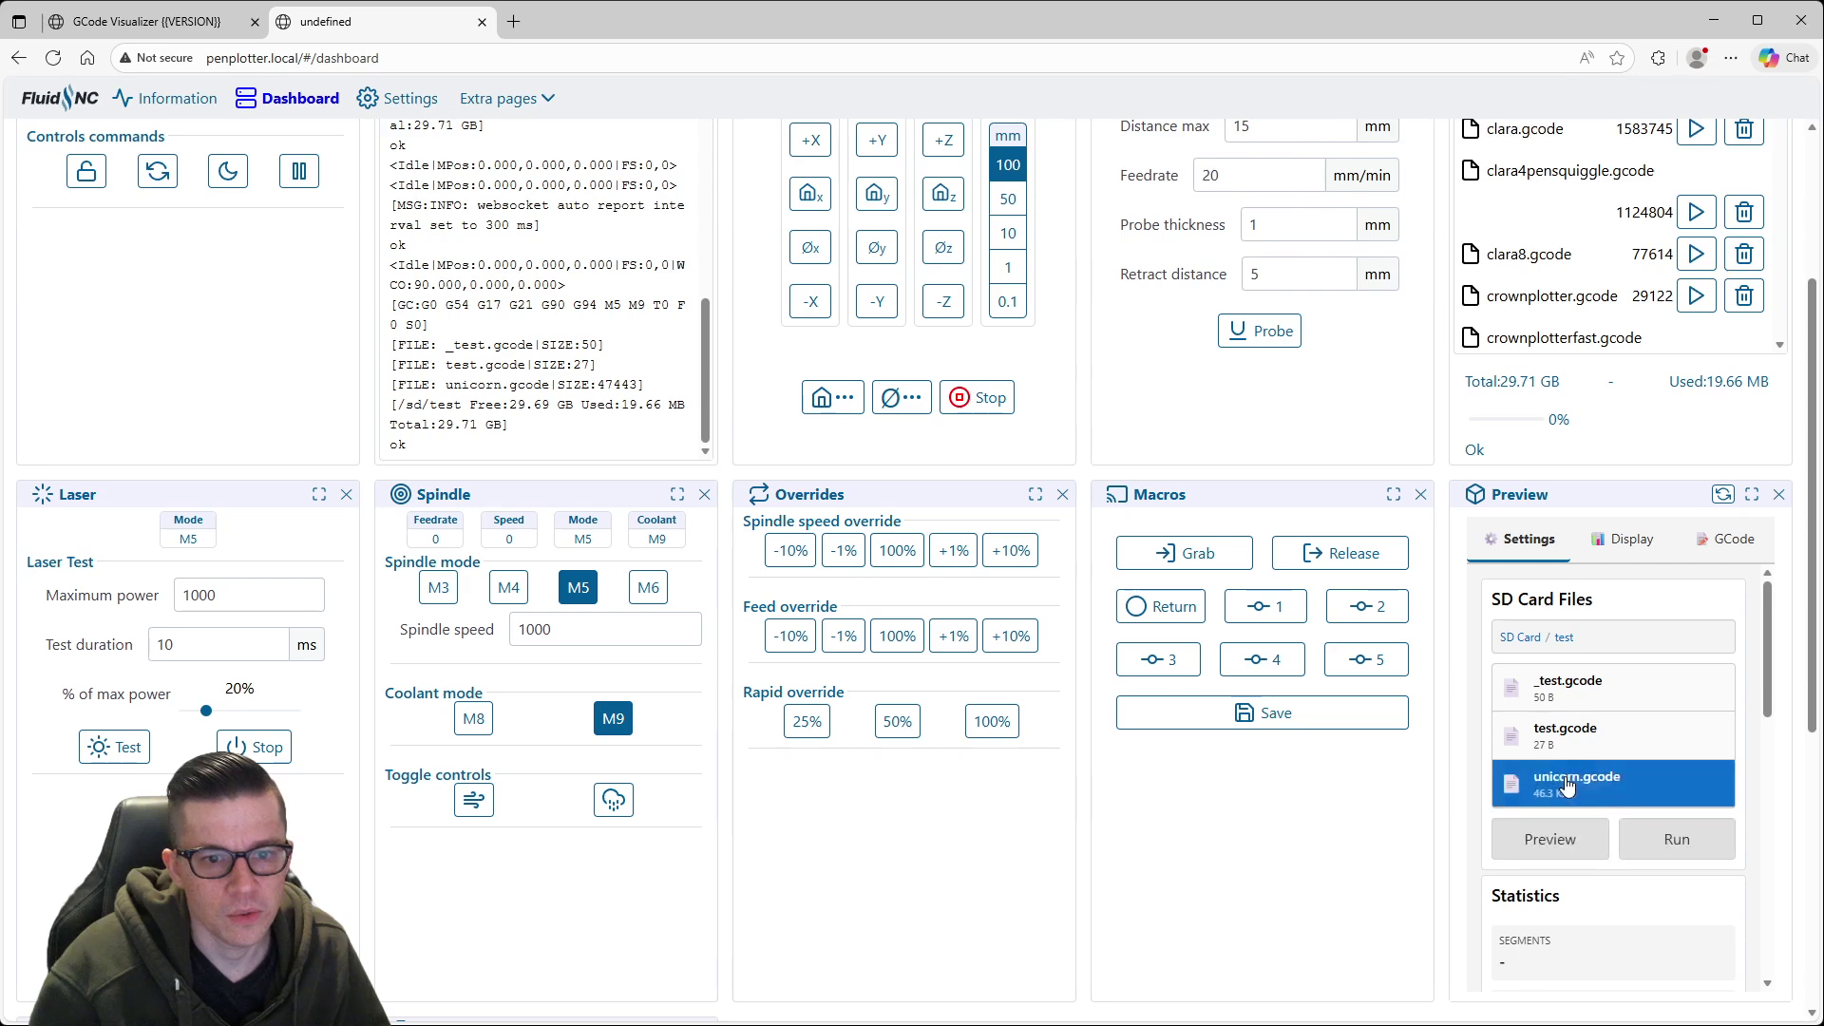
left_click(1569, 848)
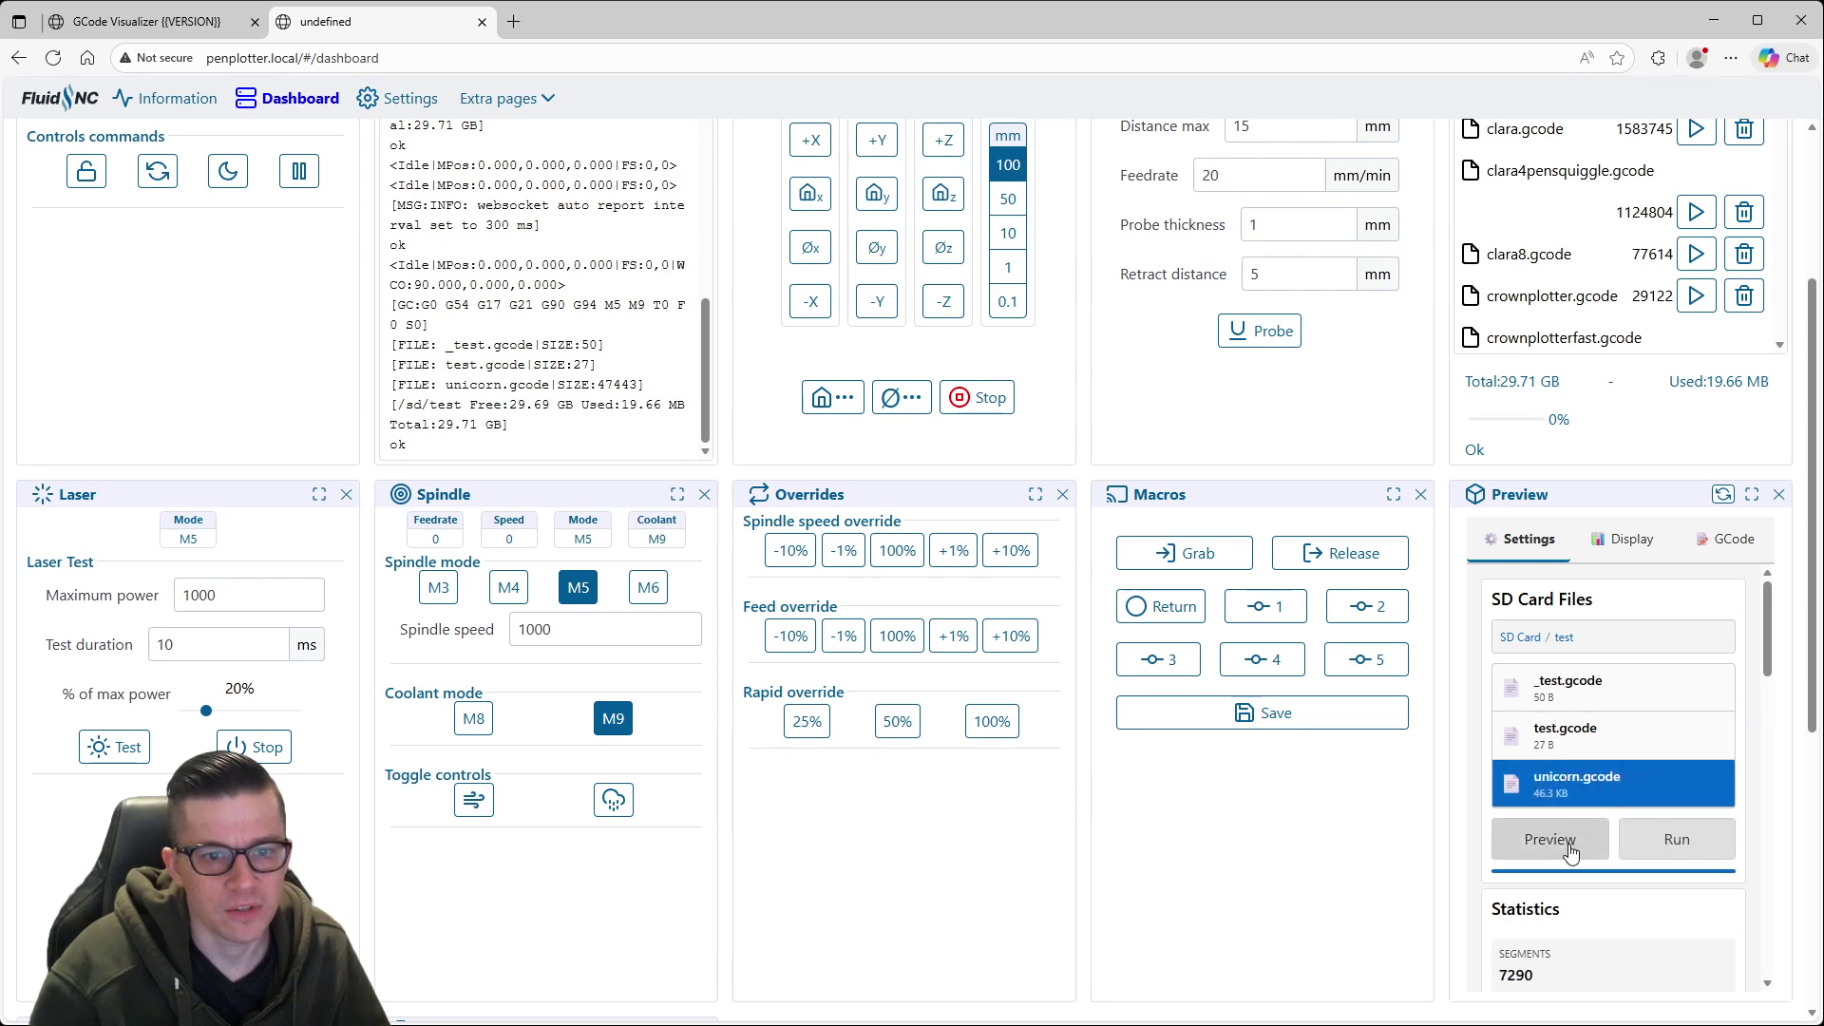
scroll(1577, 865, "down", 15)
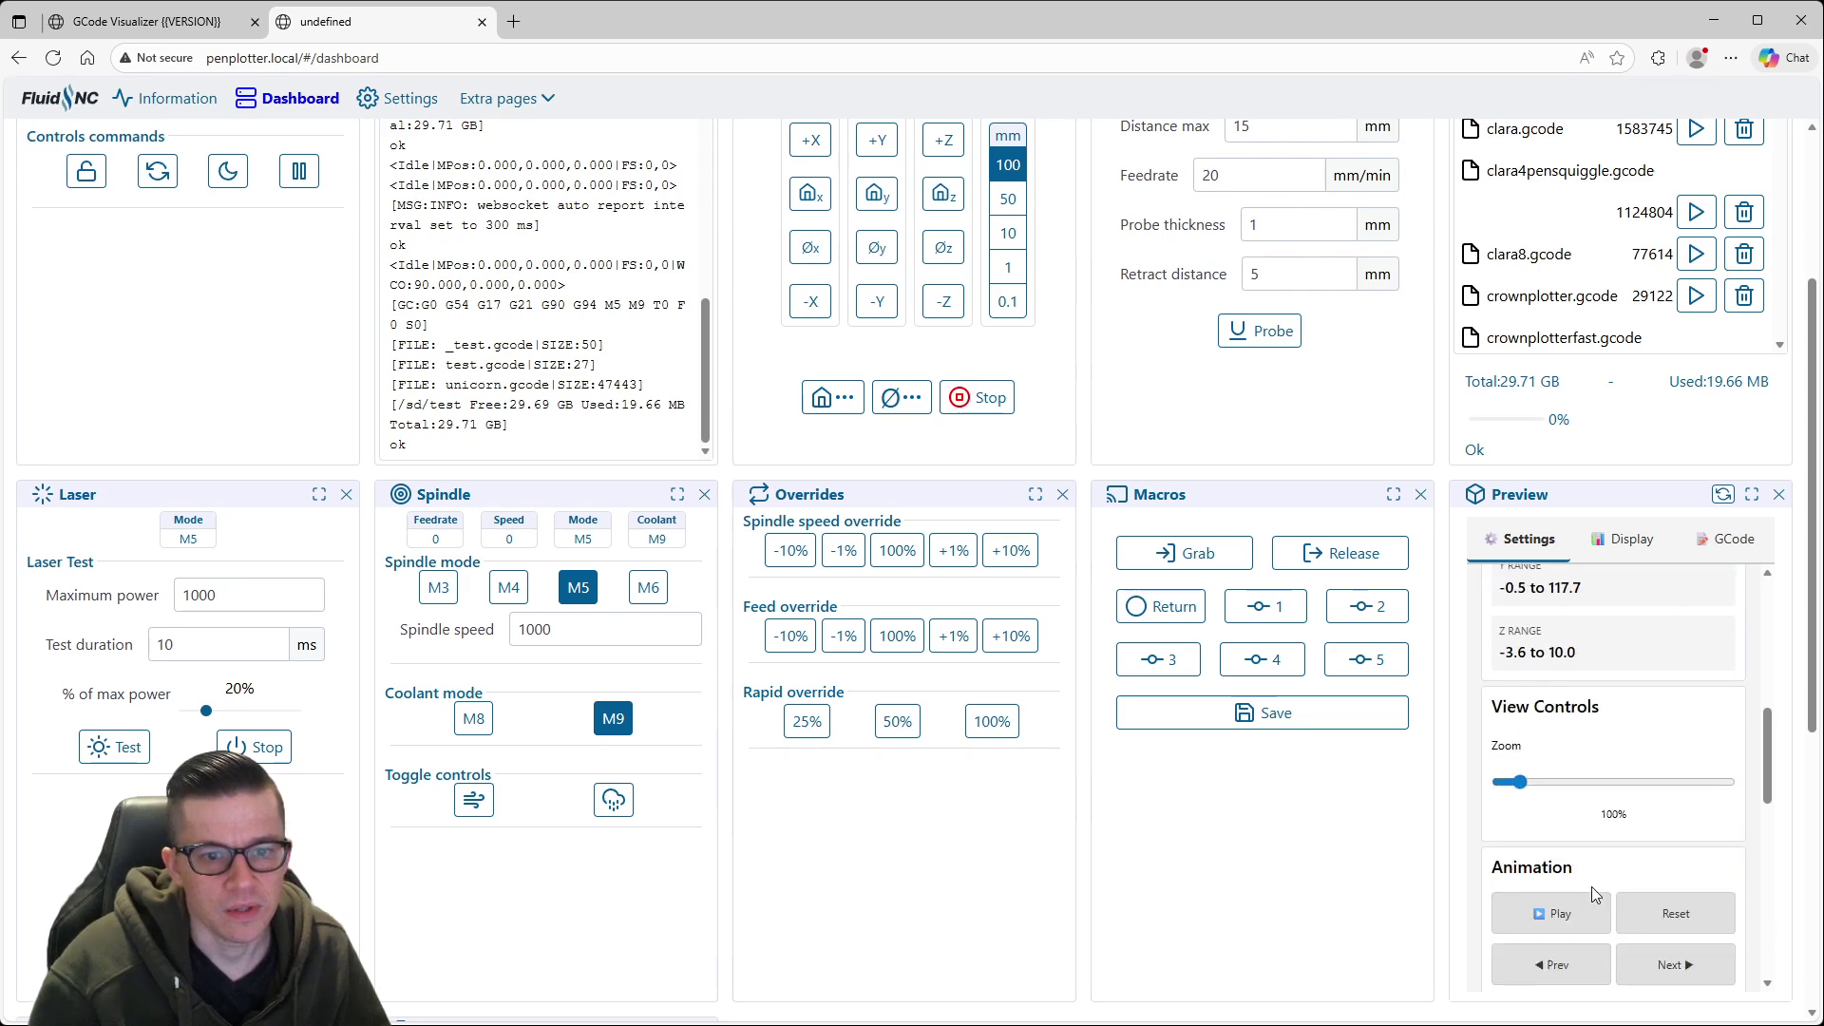
scroll(1605, 760, "up", 15)
Step: Display the unicorn toolpath in the Preview panel and switch it to the 3D view
left_click(1632, 541)
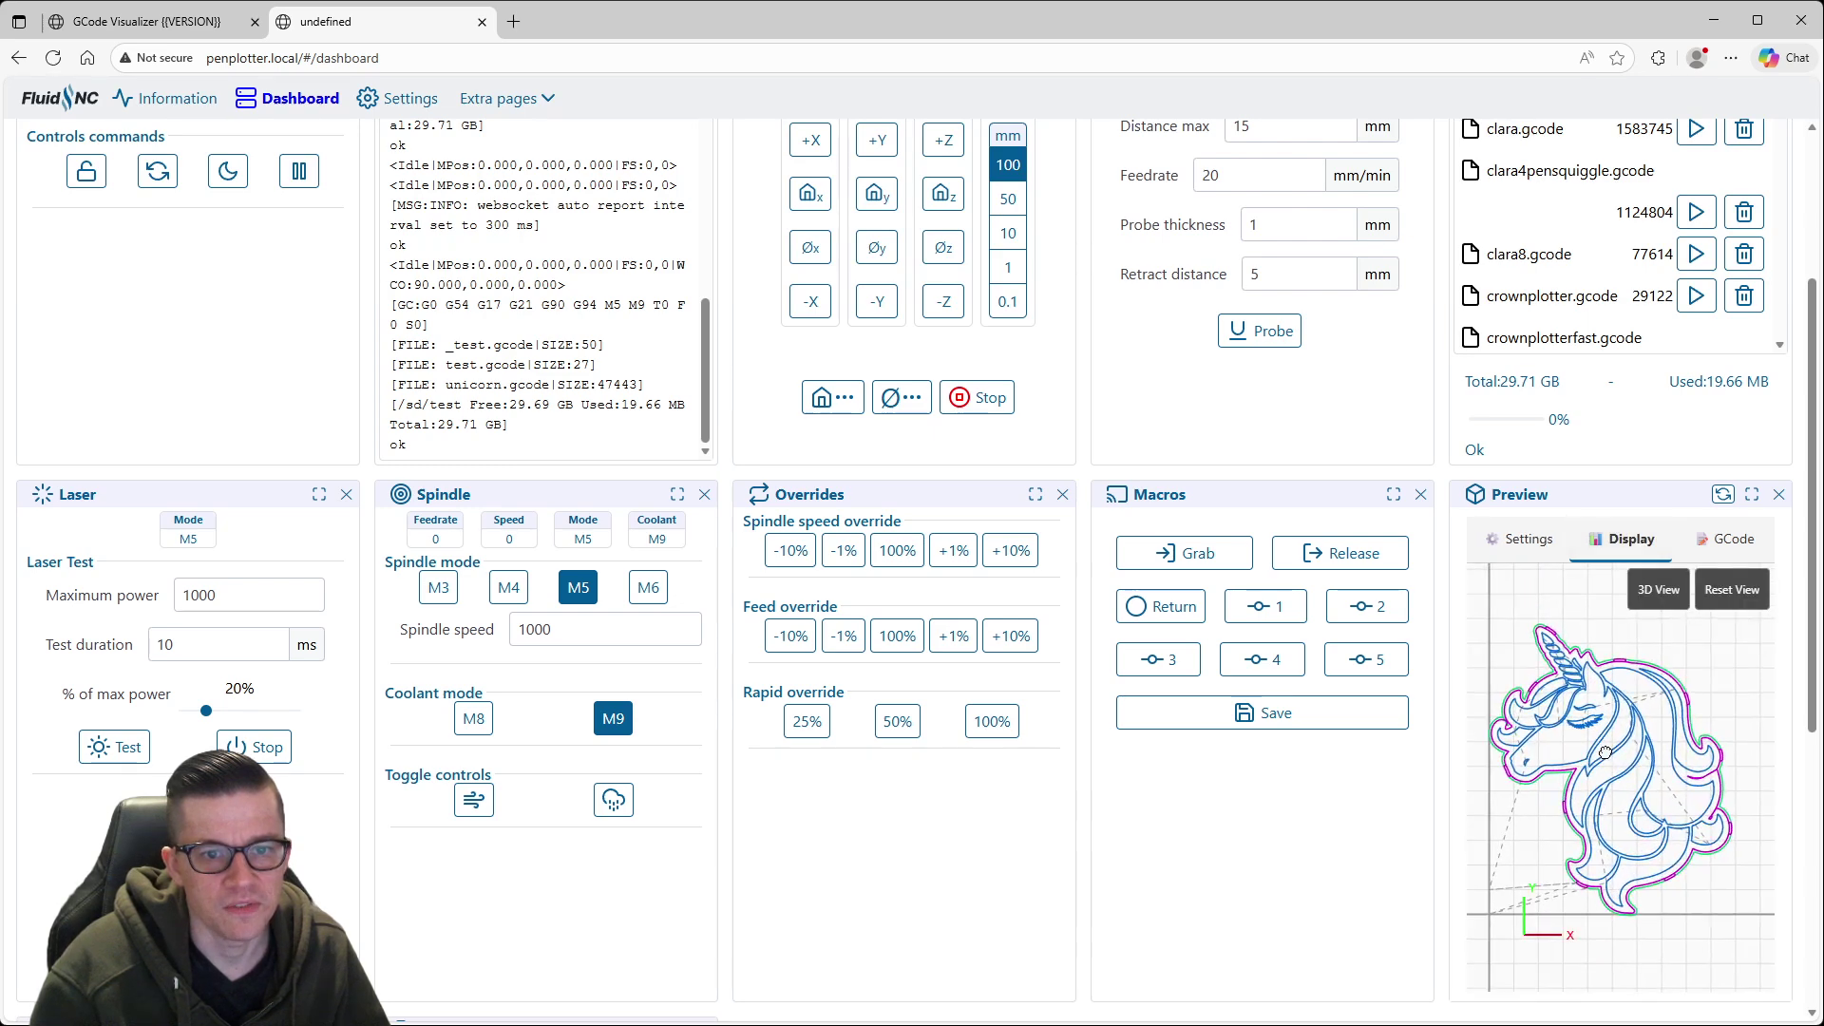
left_click(1658, 590)
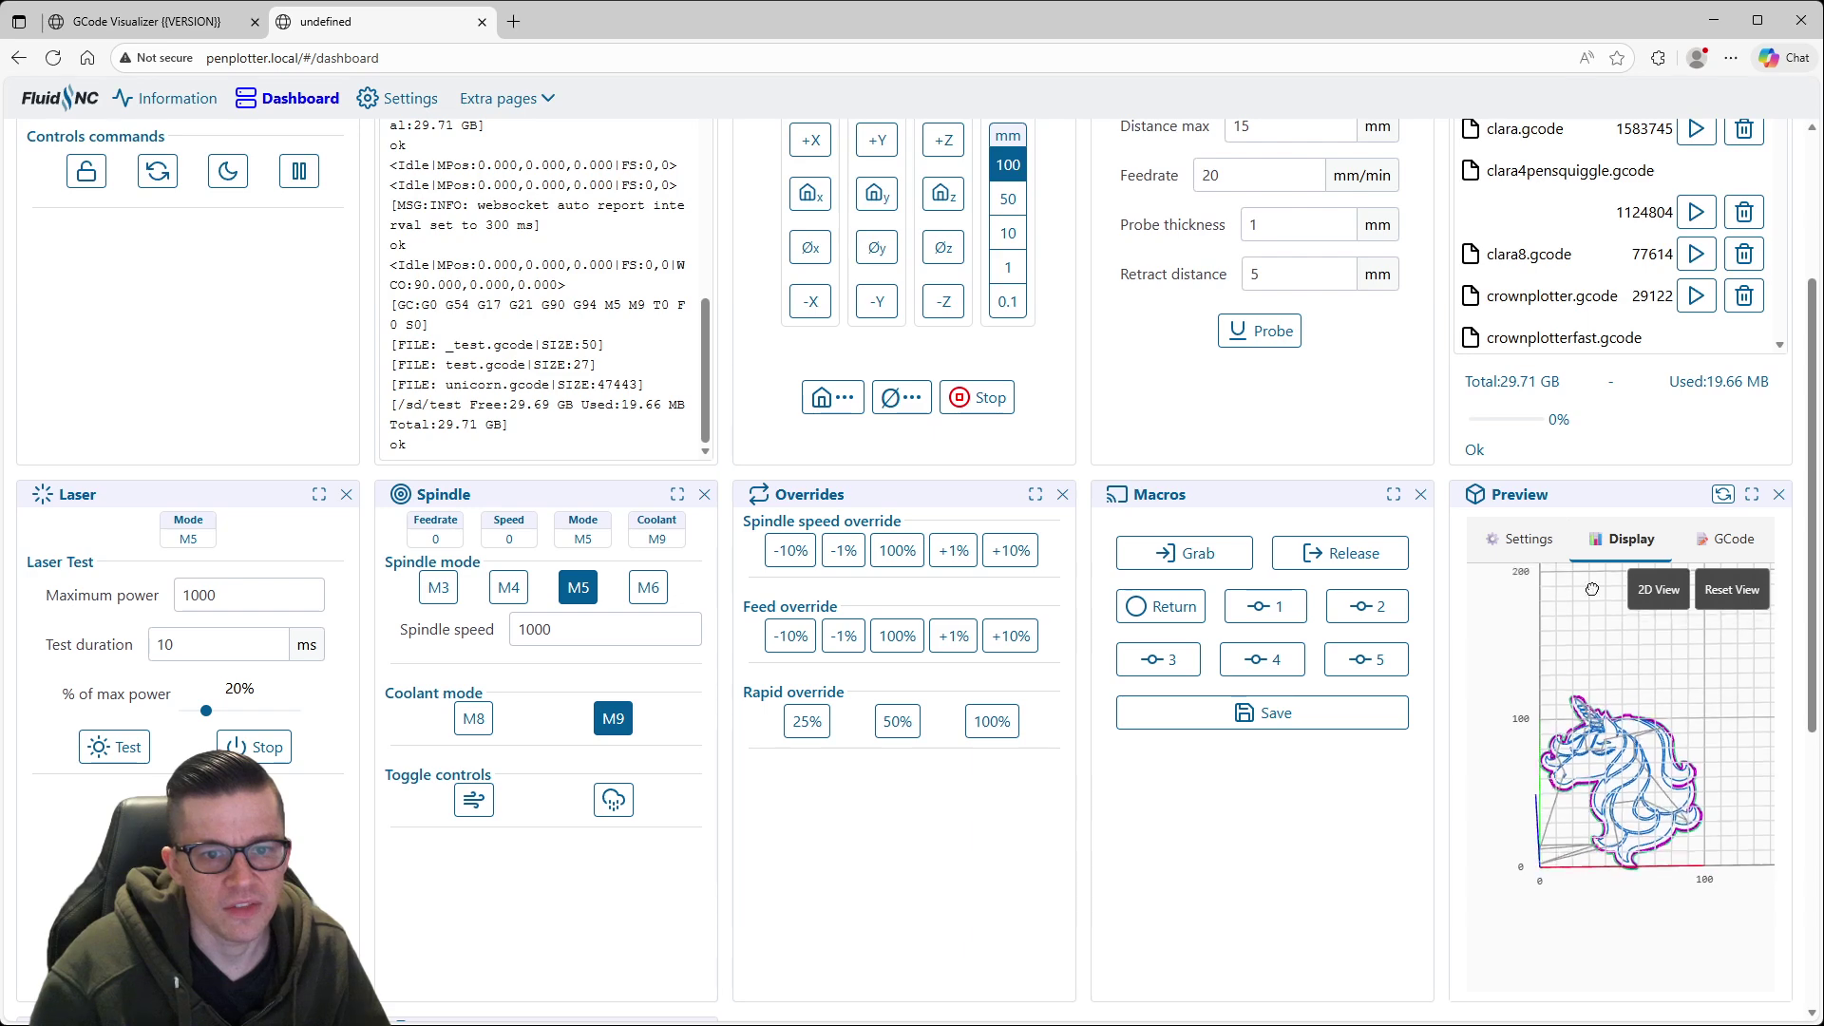
scroll(1617, 767, "up", 5)
scroll(1618, 767, "down", 5)
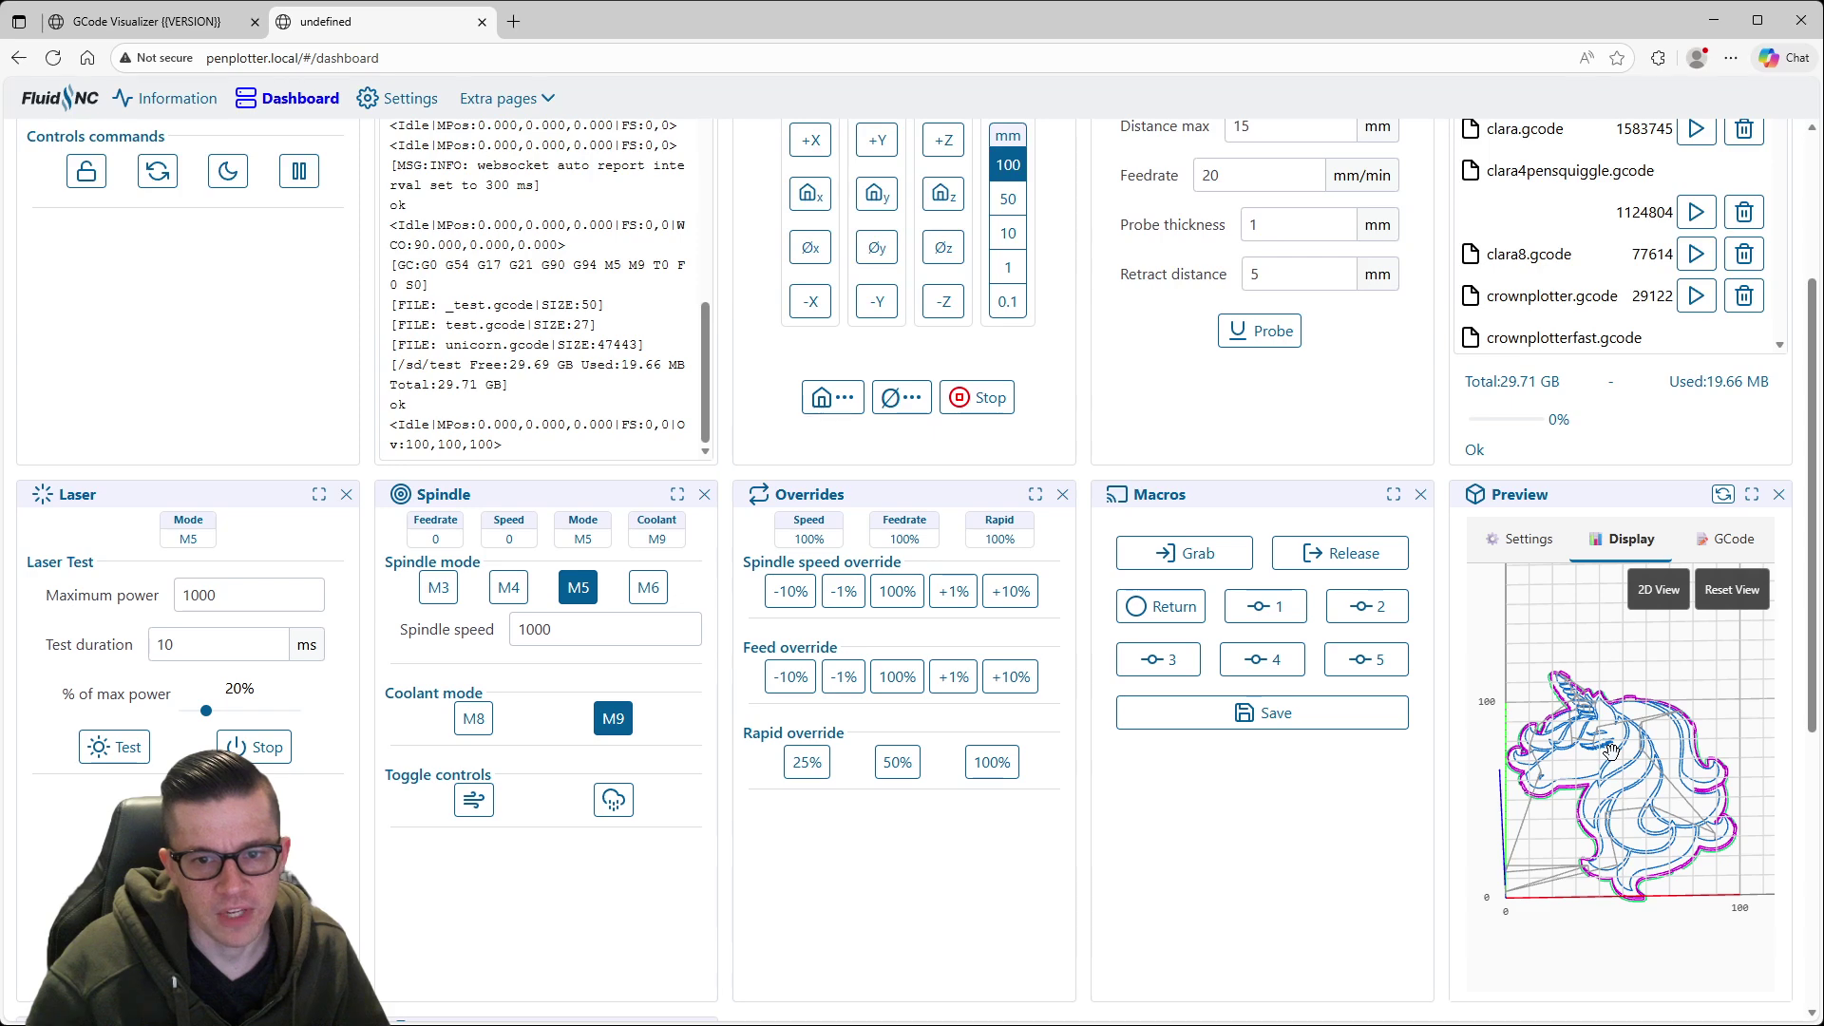
Step: Look through the unicorn's G-code listing in the Preview panel and return to the panel's settings
left_click(1731, 539)
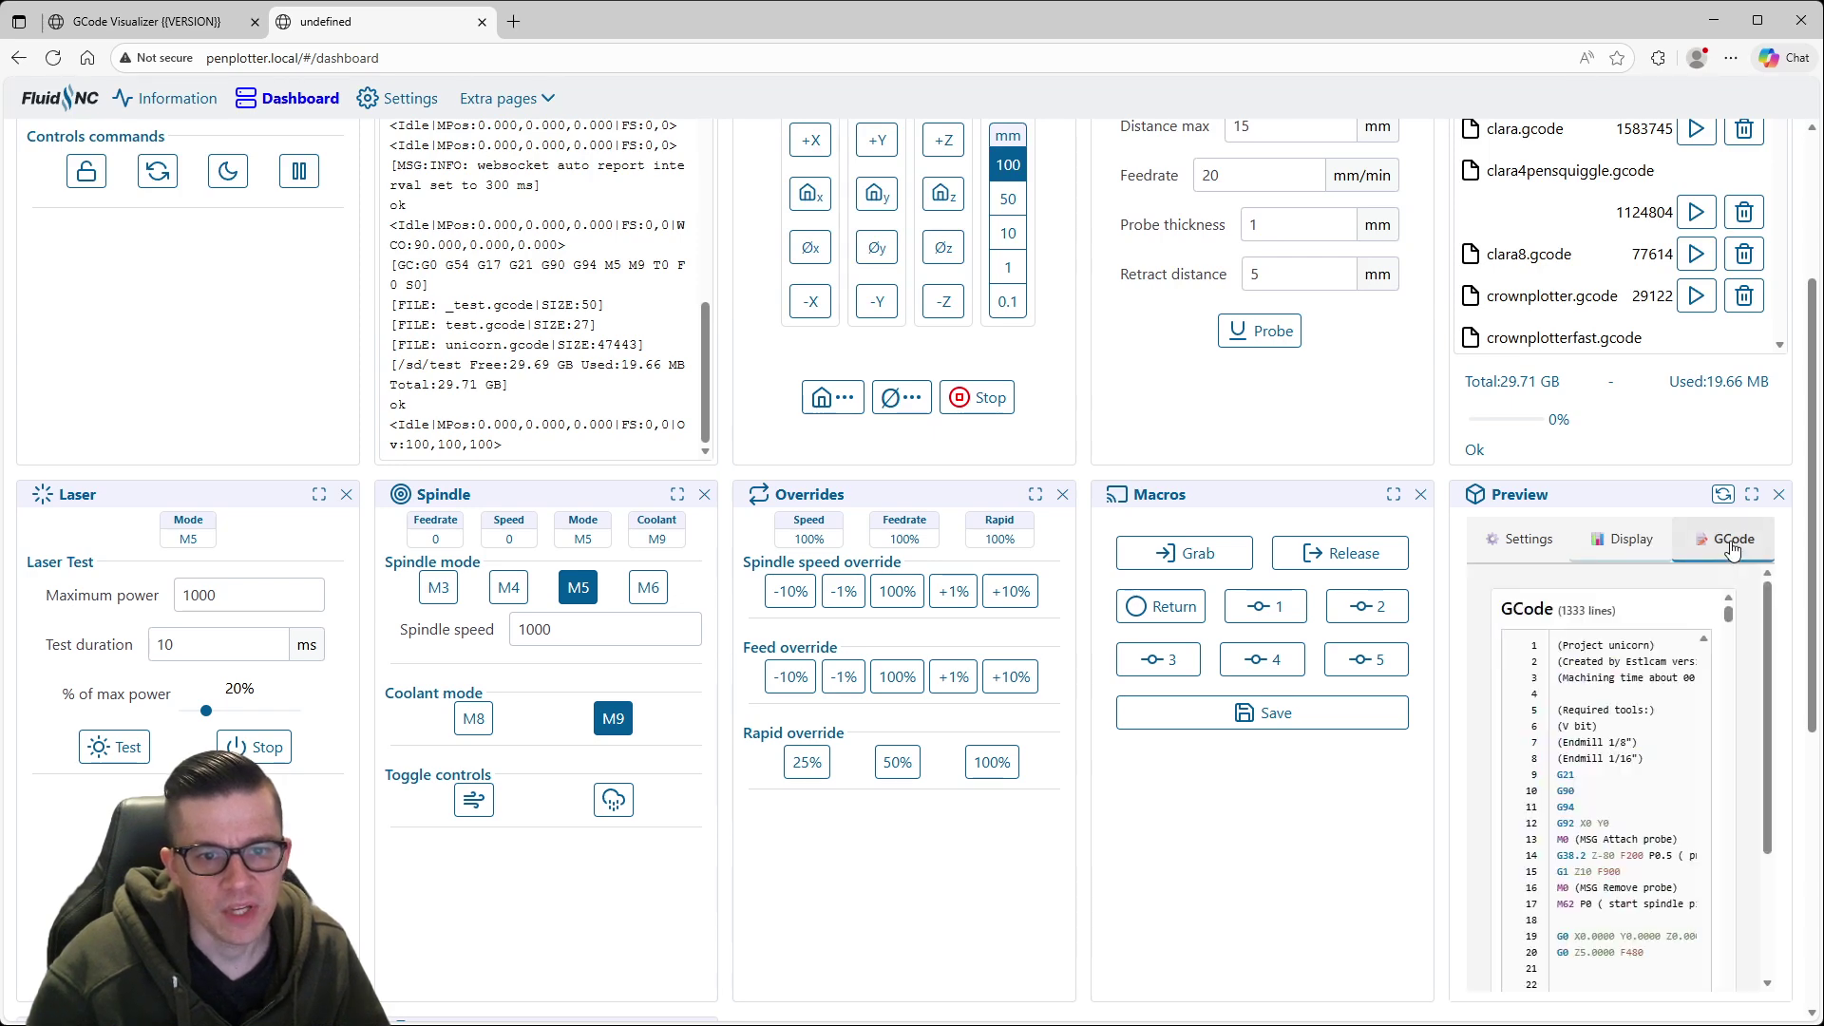
scroll(1640, 808, "down", 3)
scroll(1634, 812, "up", 3)
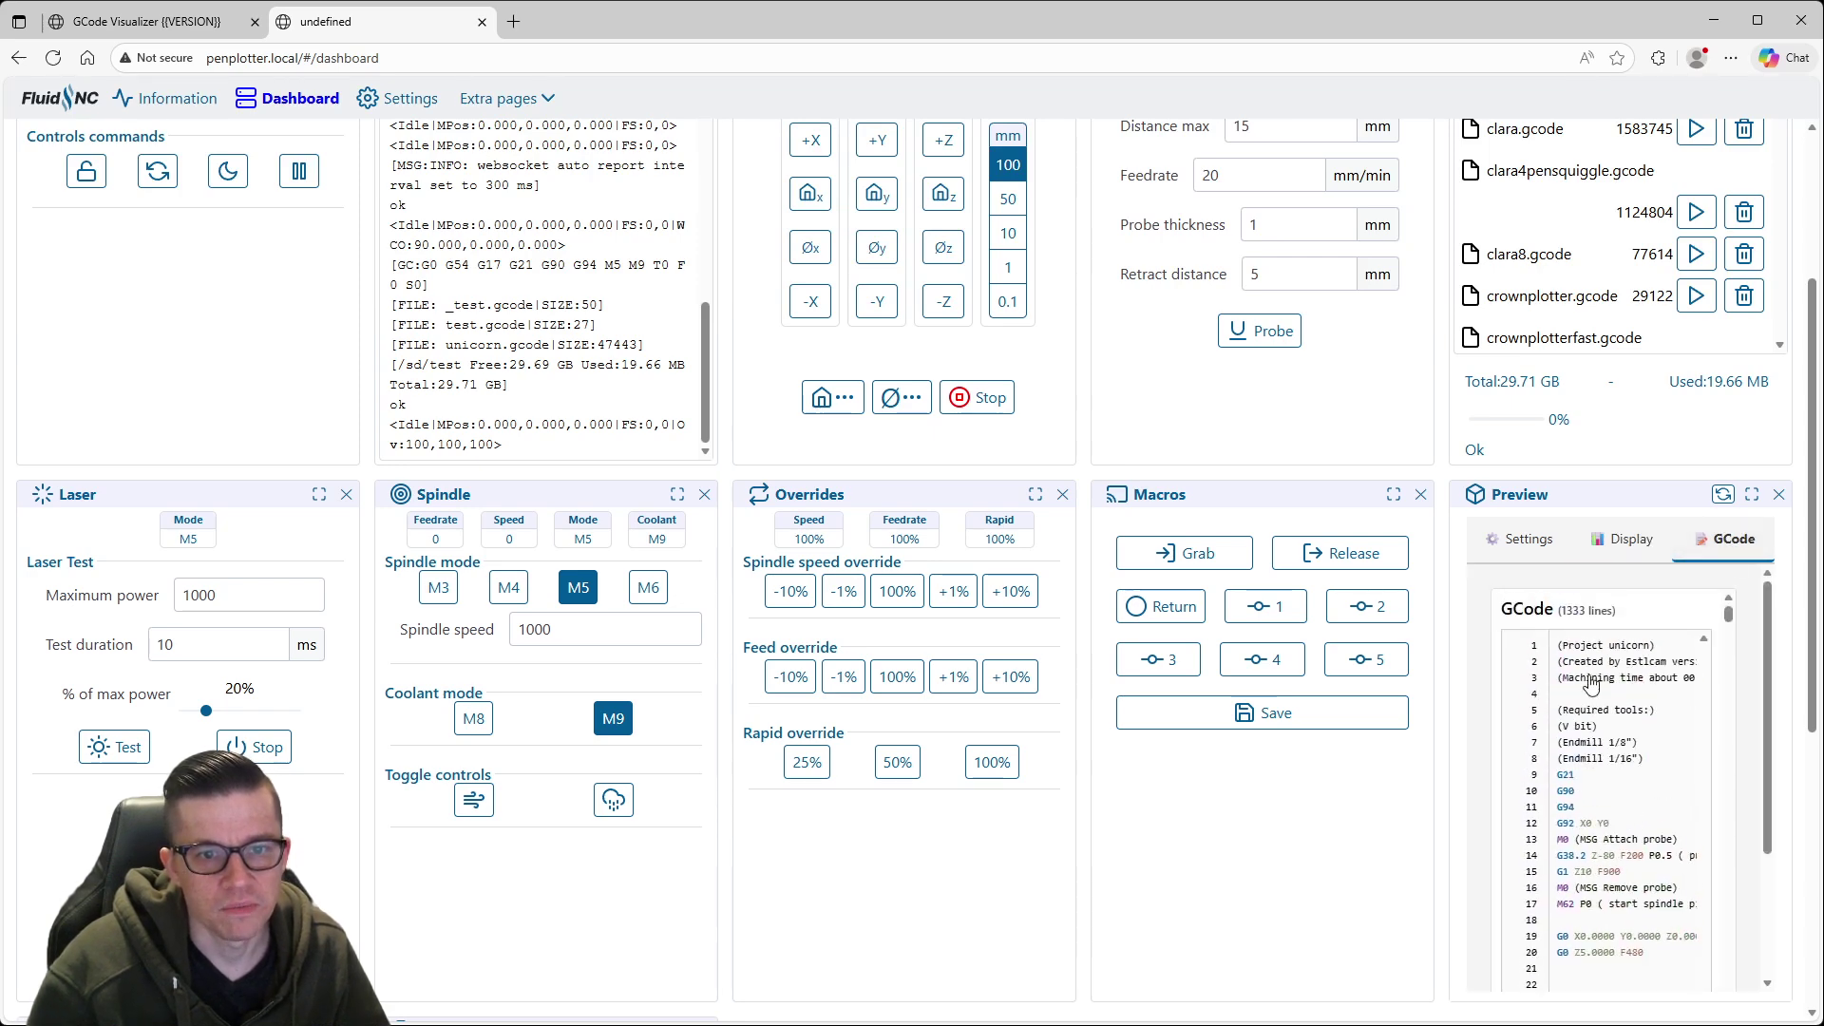
left_click(1528, 538)
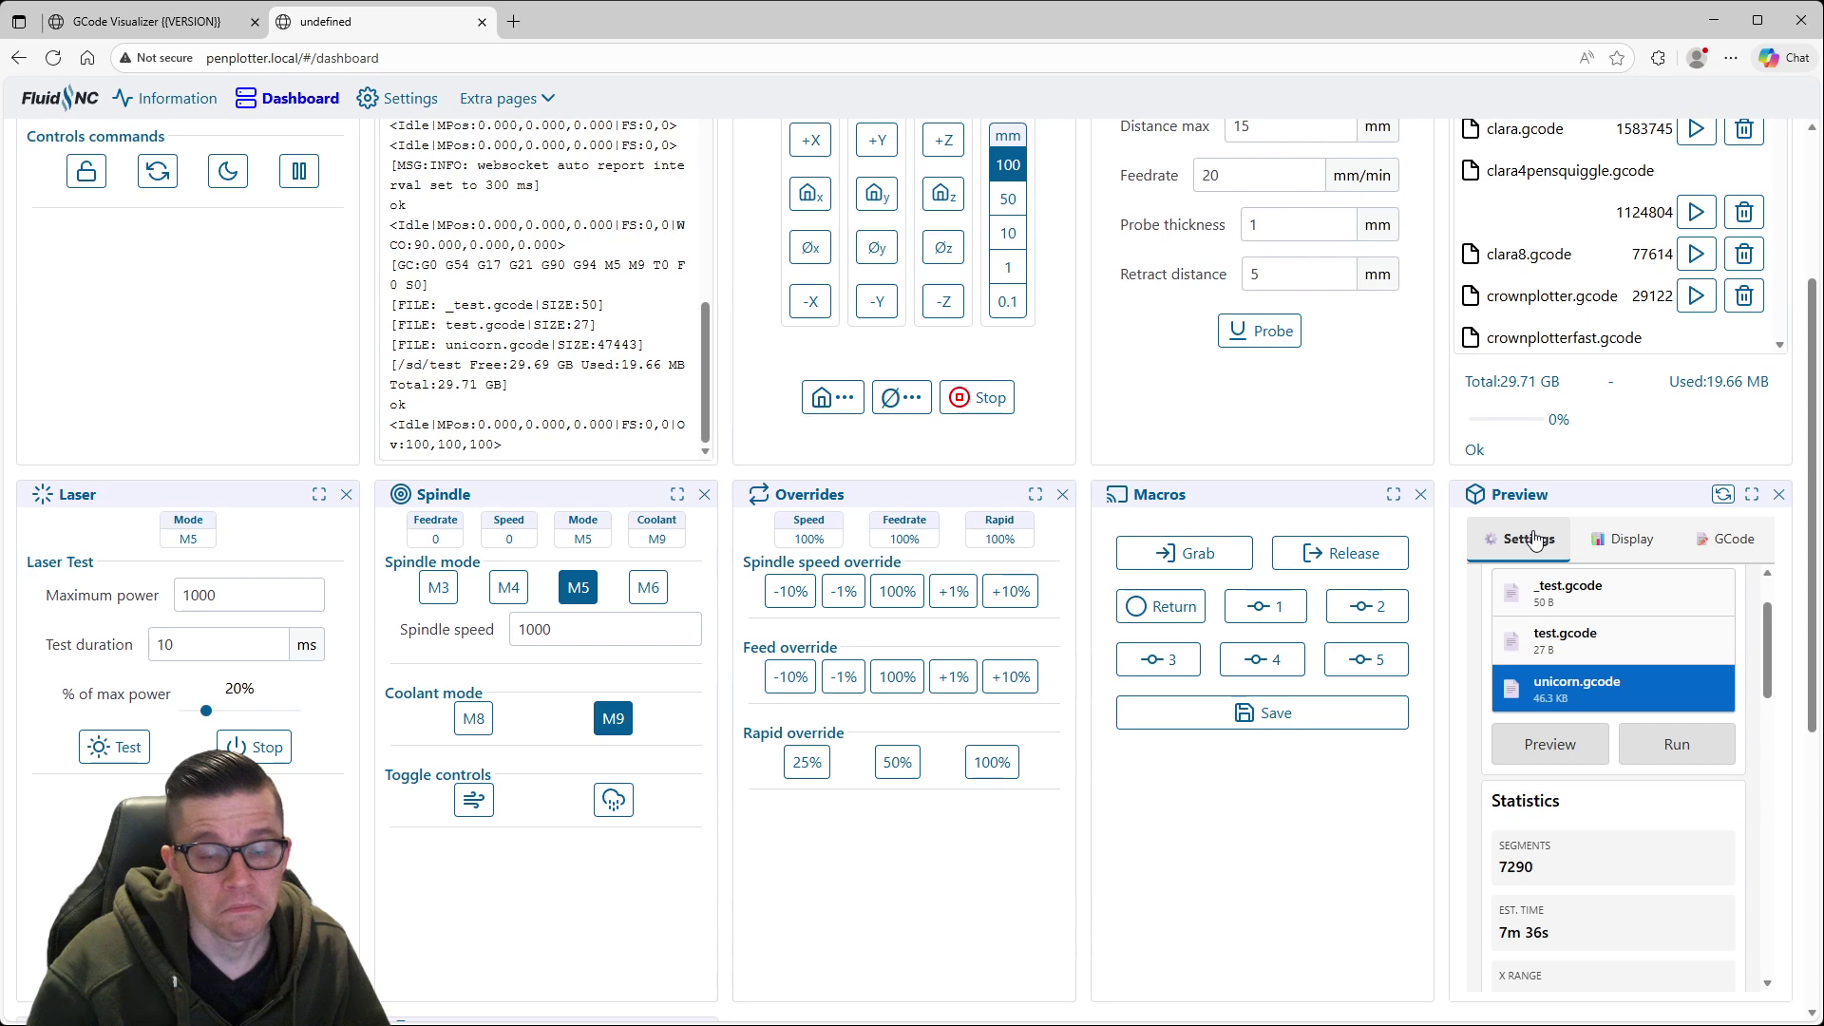